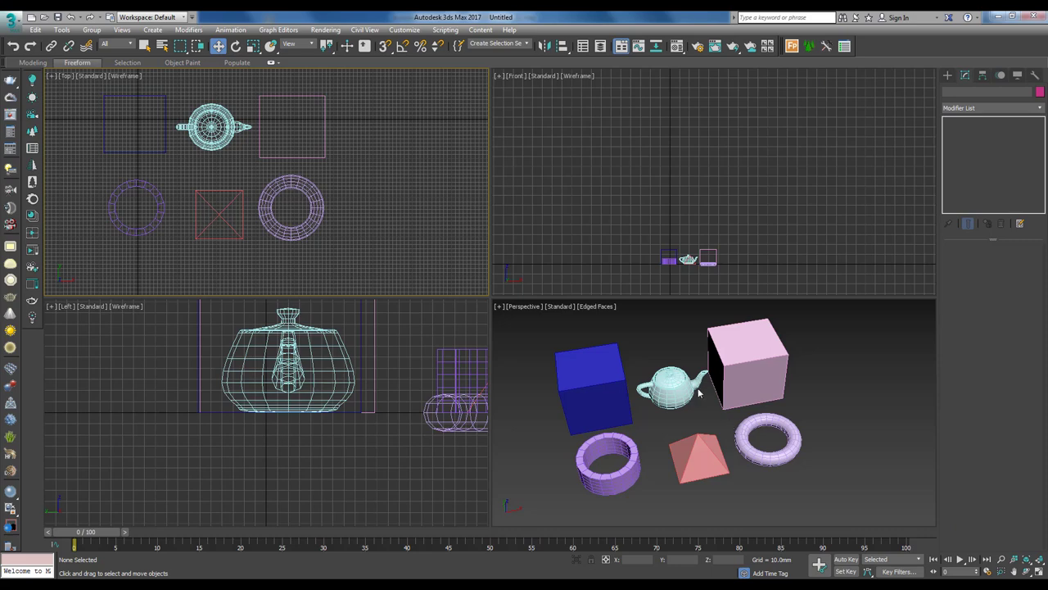
Step: Switch the perspective viewport's shading to Edged Faces and select the box
middle_click_drag(699, 391, 721, 393)
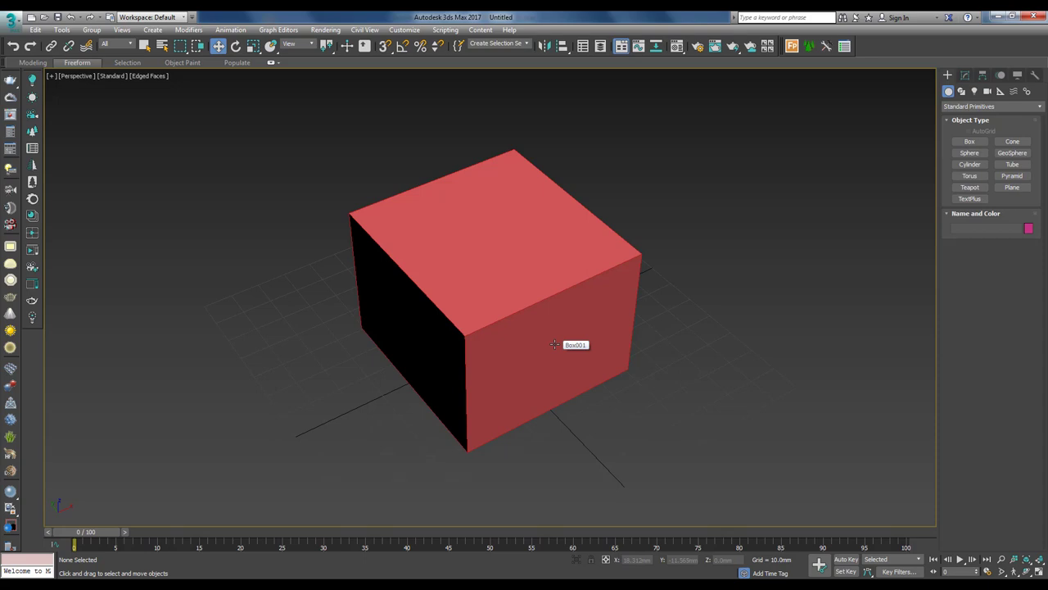
key("F3")
left_click(150, 76)
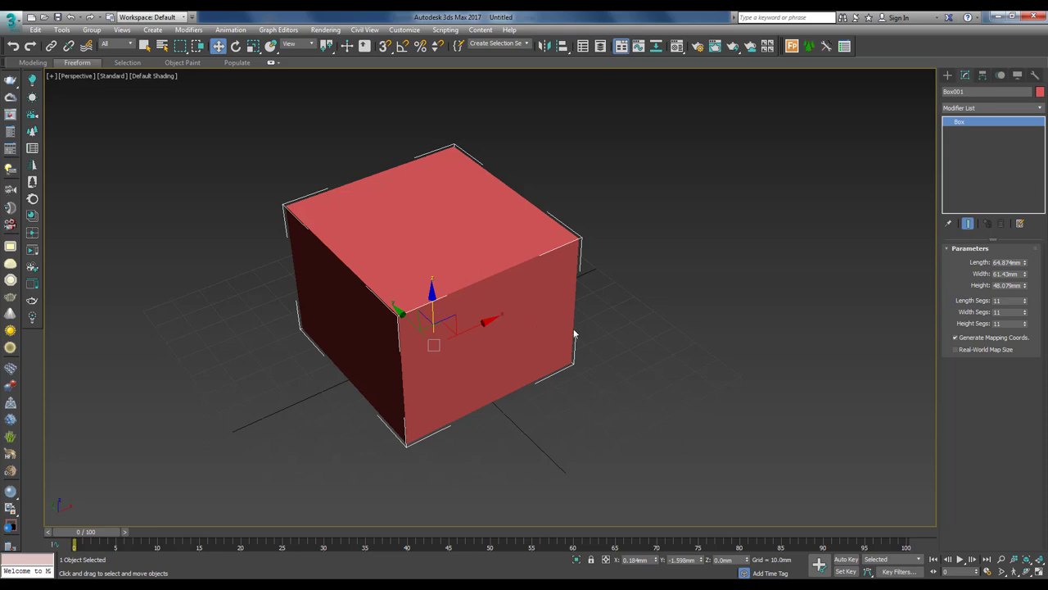
left_click(151, 80)
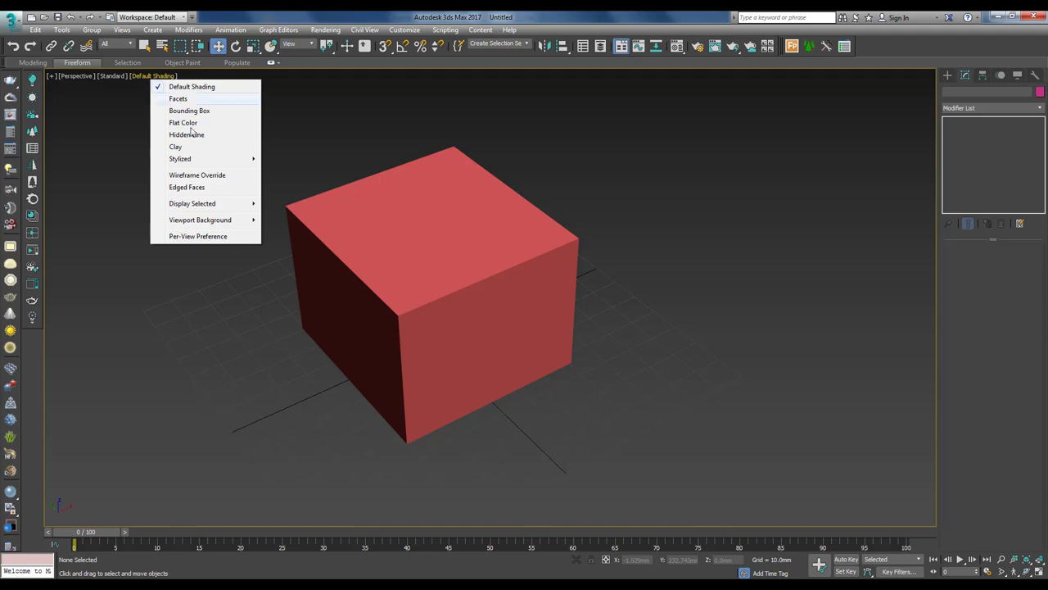
left_click(187, 186)
left_click(556, 301)
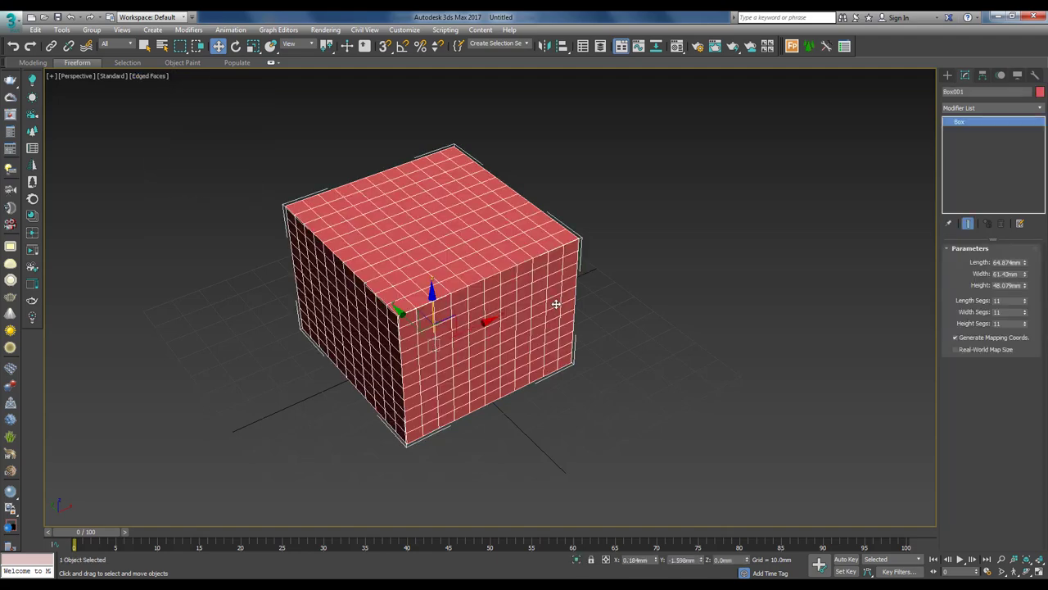
middle_click_drag(557, 302, 702, 292, "alt")
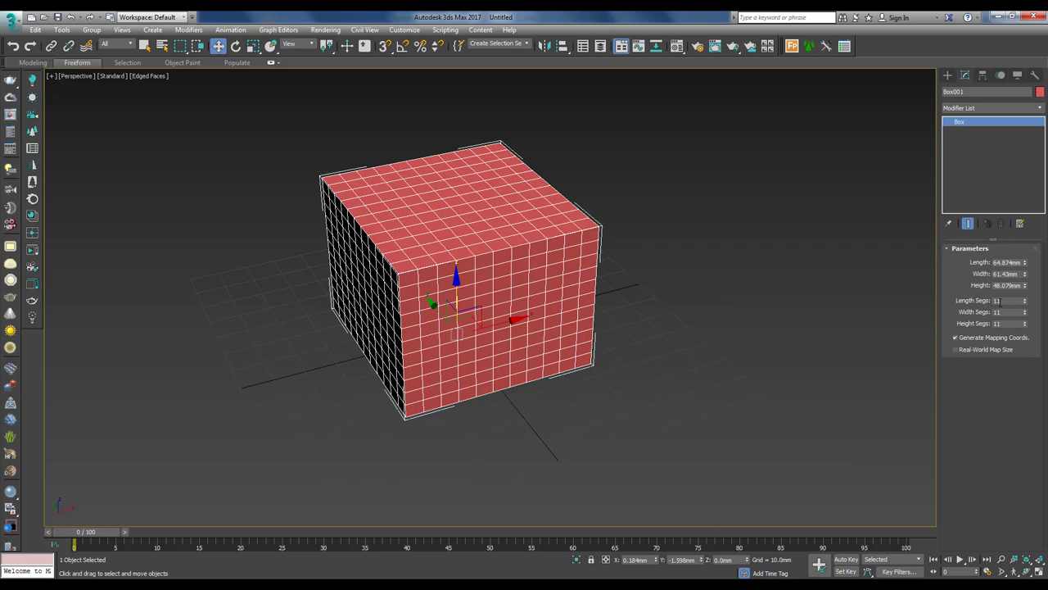
Step: Try 14 length, 17 width and 13 height segments on the box, and reset all three to 1
mouse_move(1025, 302)
left_mouse_down()
mouse_move(1026, 291)
mouse_move(1025, 300)
left_mouse_up()
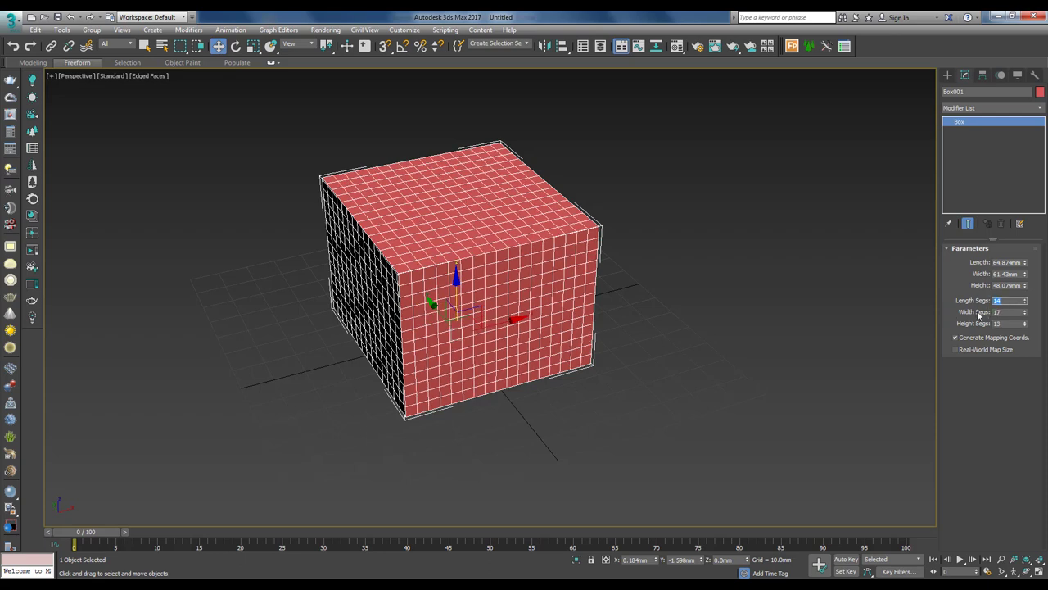
right_click(1025, 303)
right_click(1025, 313)
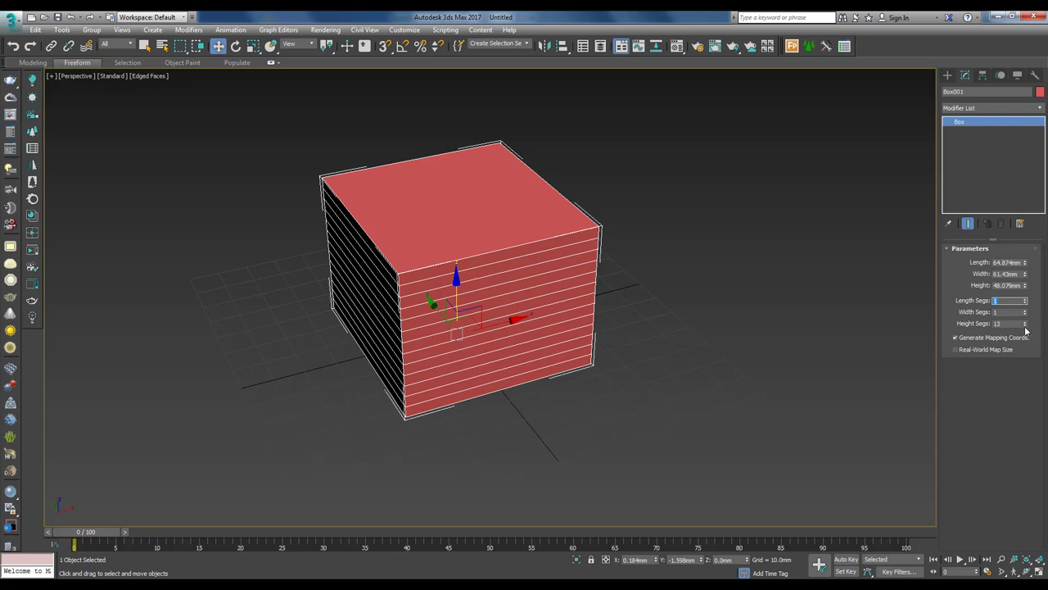
right_click(1026, 324)
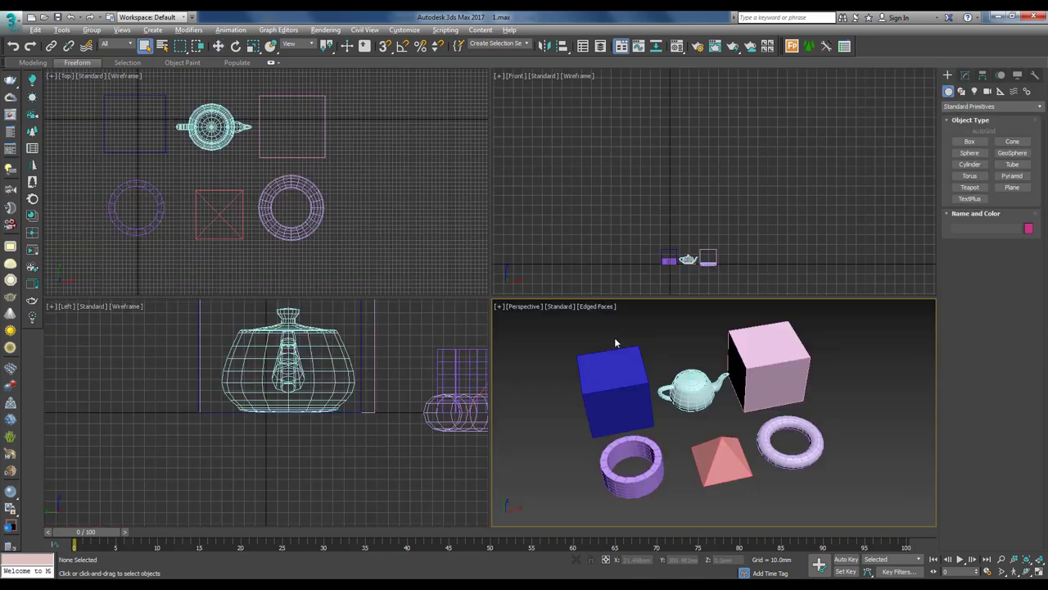
Step: Maximize the perspective viewport, select only the teapot with a window-mode region, and clear the selection
key("alt+w")
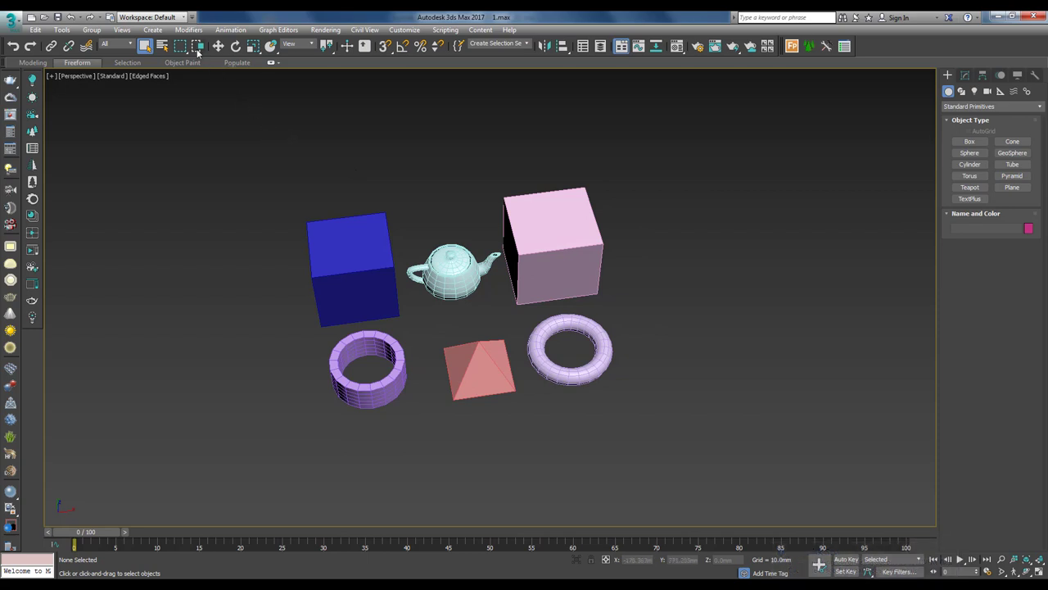
left_click_drag(336, 176, 506, 335)
left_click_drag(372, 176, 529, 335)
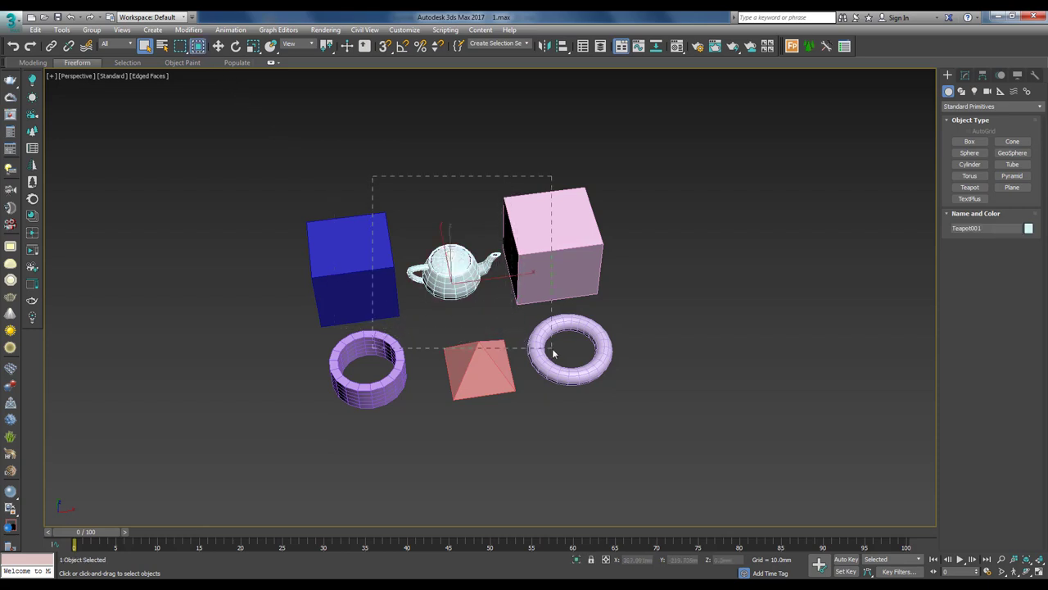
middle_click_drag(475, 294, 488, 299, "alt")
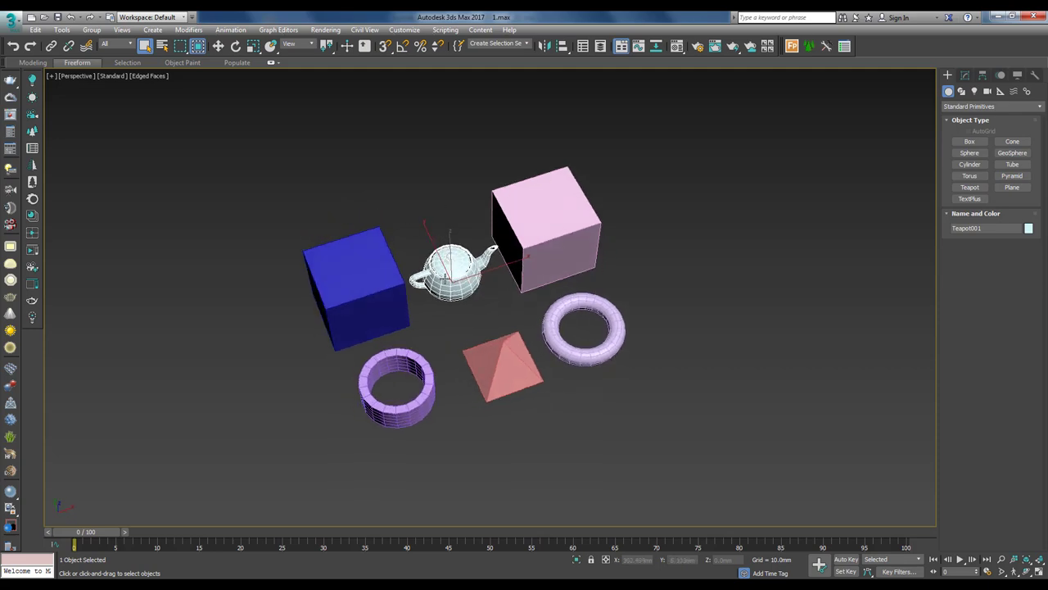
middle_click_drag(478, 257, 472, 262, "alt")
left_click(430, 213)
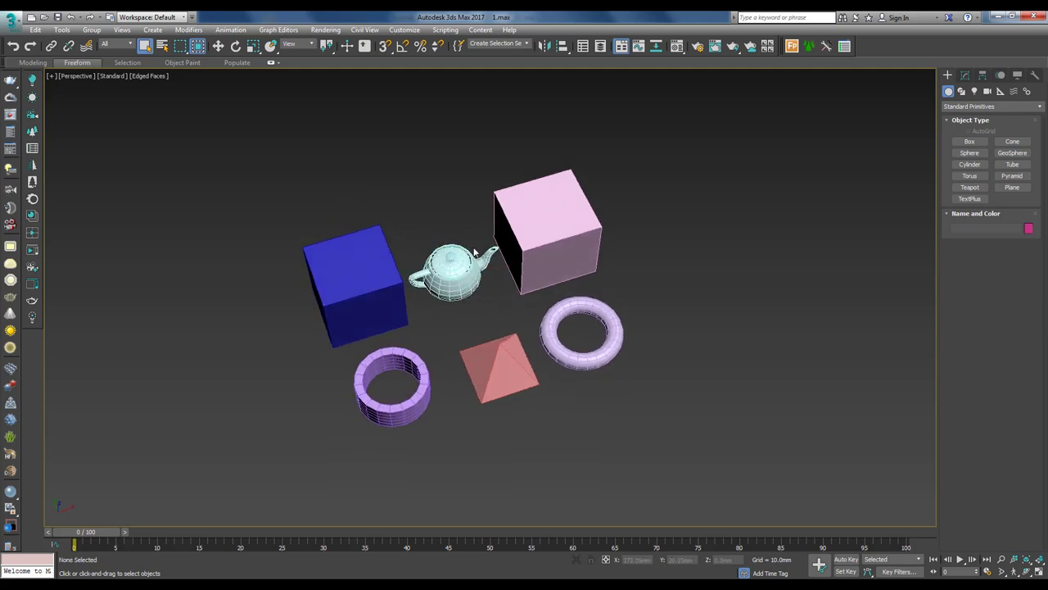
left_click(475, 254)
left_click(373, 186)
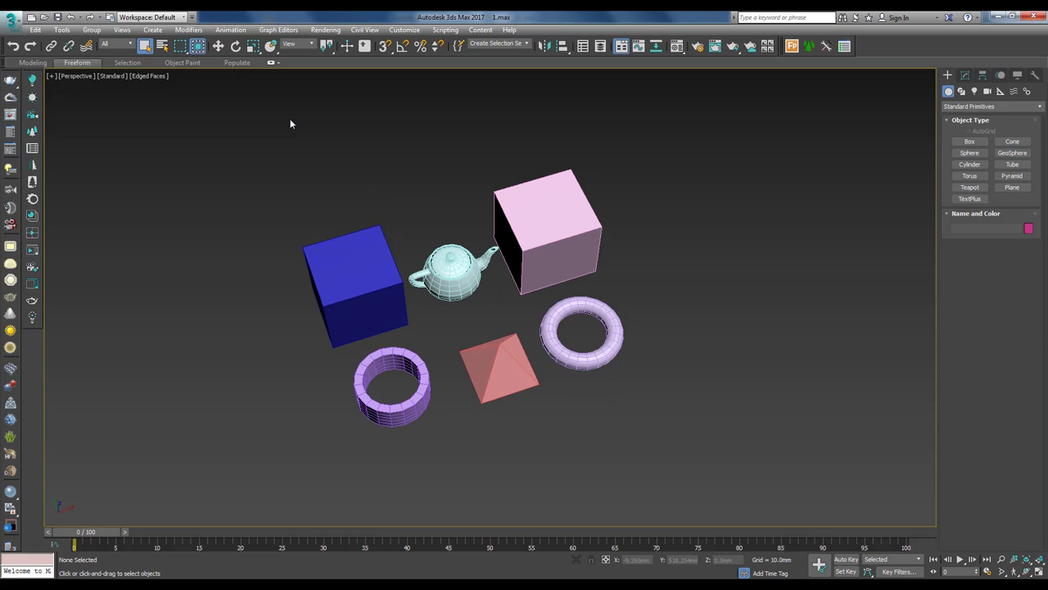
Step: Select all six objects with a crossing region, activate the Move tool, and clear the selection
key("ctrl+z")
left_click(358, 170)
left_click_drag(363, 200, 542, 348)
left_click_drag(355, 187, 557, 352)
left_click(218, 46)
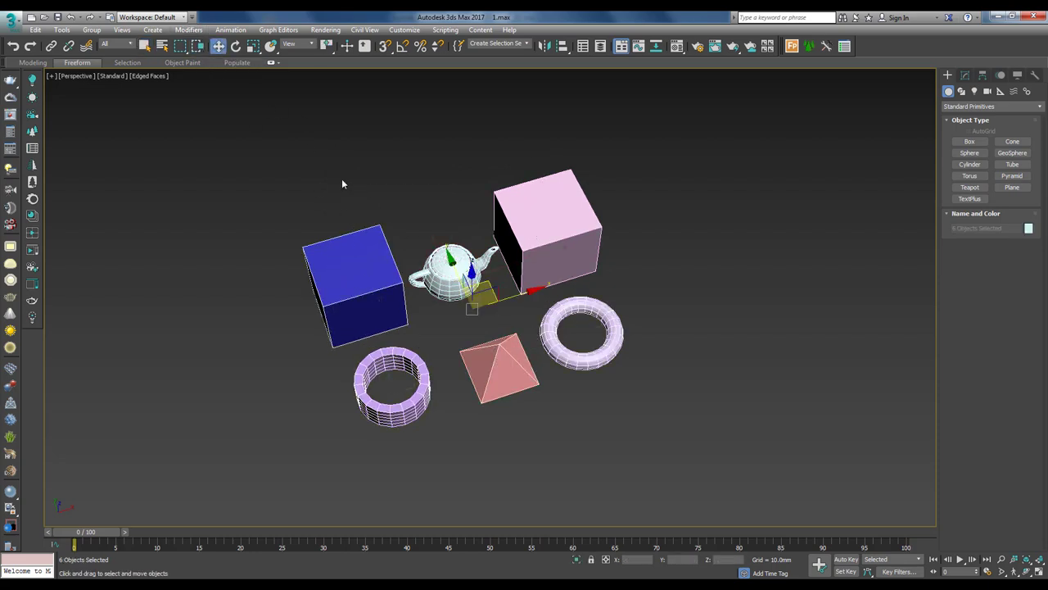
left_click_drag(343, 176, 284, 150)
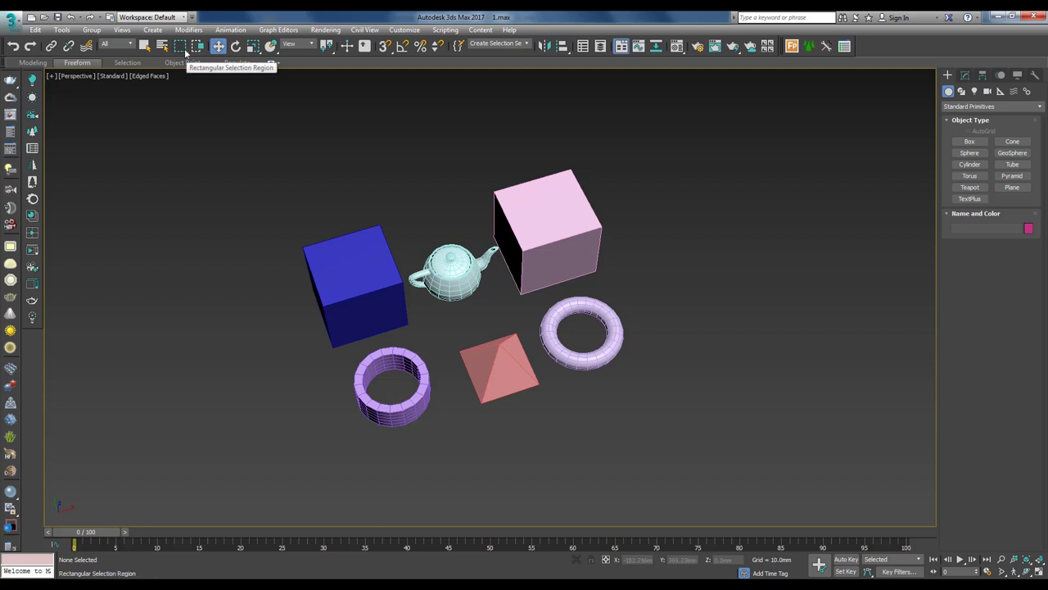
Step: Switch to the circular selection region and draw selection circles from the teapot and the pyramid
left_click_drag(185, 51, 188, 63)
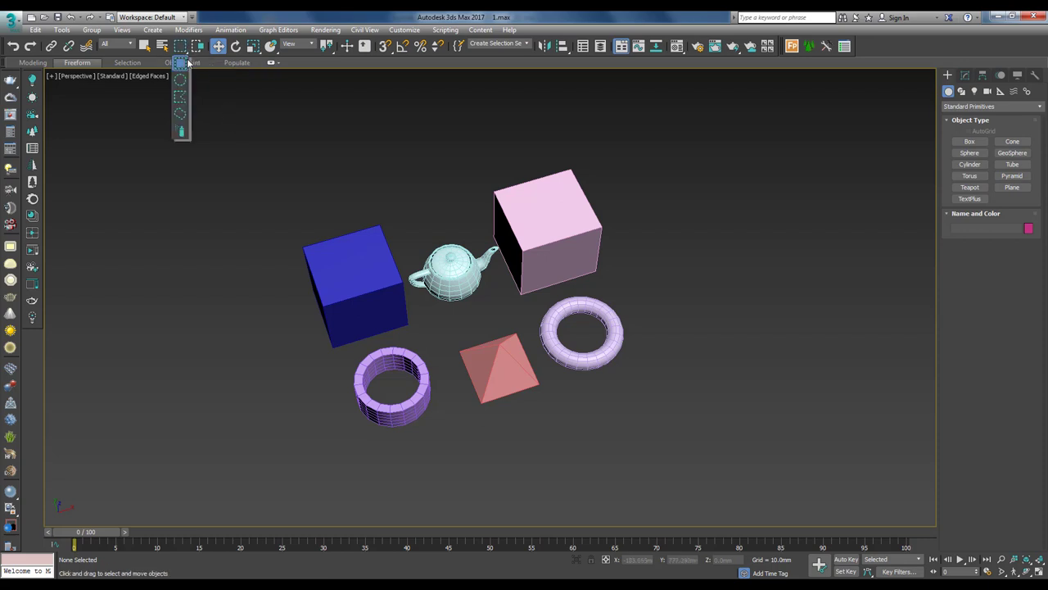
left_click_drag(188, 63, 186, 131)
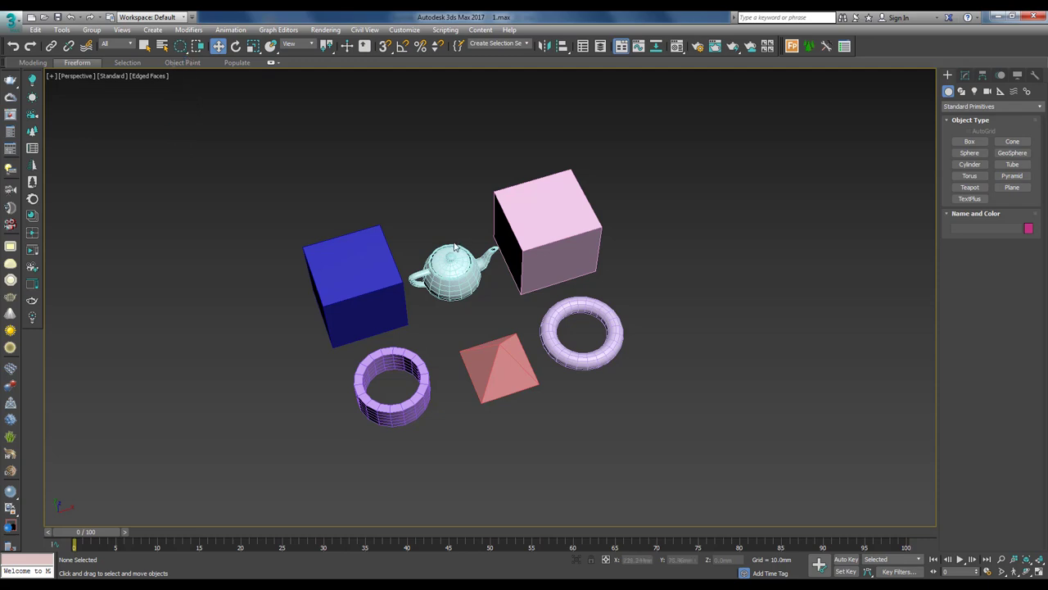
left_click(451, 253)
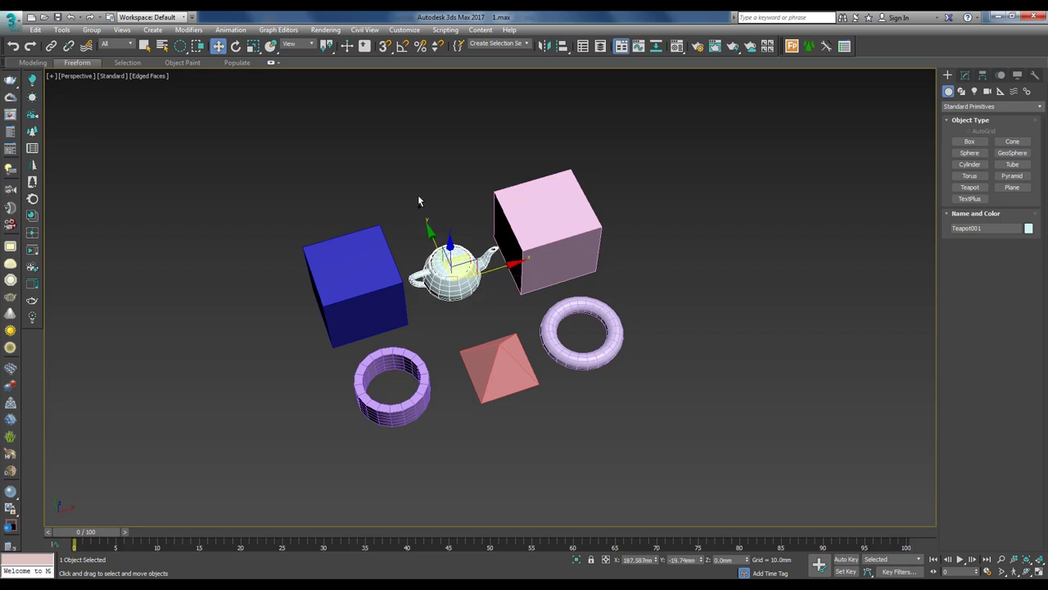
left_click(418, 195)
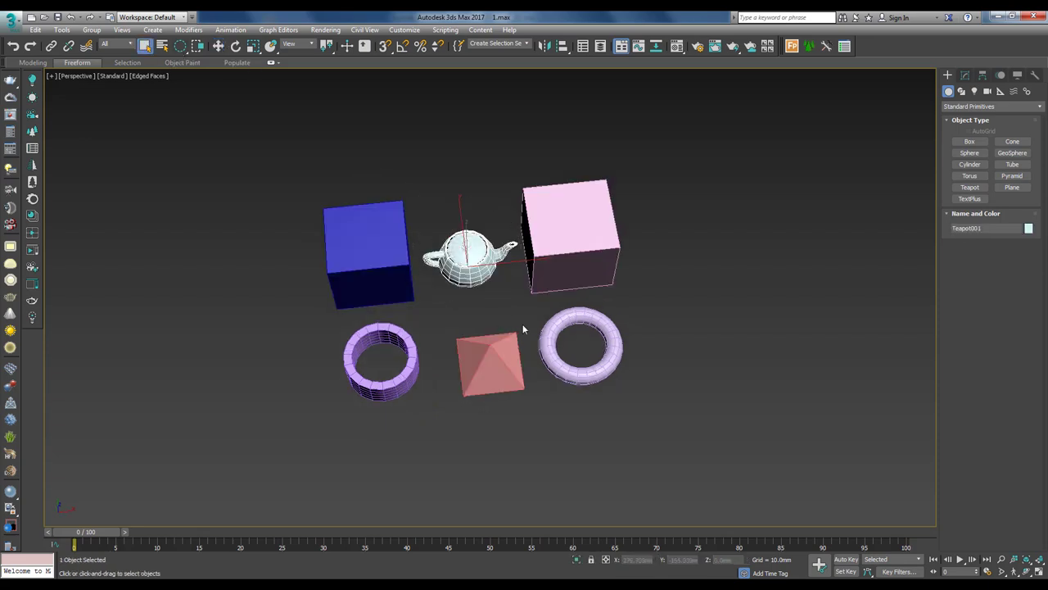
left_click_drag(467, 246, 496, 300)
left_click_drag(493, 361, 509, 406)
mouse_move(472, 255)
left_mouse_down()
mouse_move(475, 246)
mouse_move(495, 262)
mouse_move(500, 297)
left_mouse_up()
Step: Switch to the fence selection region, outline the blue box with it, and clear the selection
left_click_drag(180, 46, 185, 95)
left_click(437, 311)
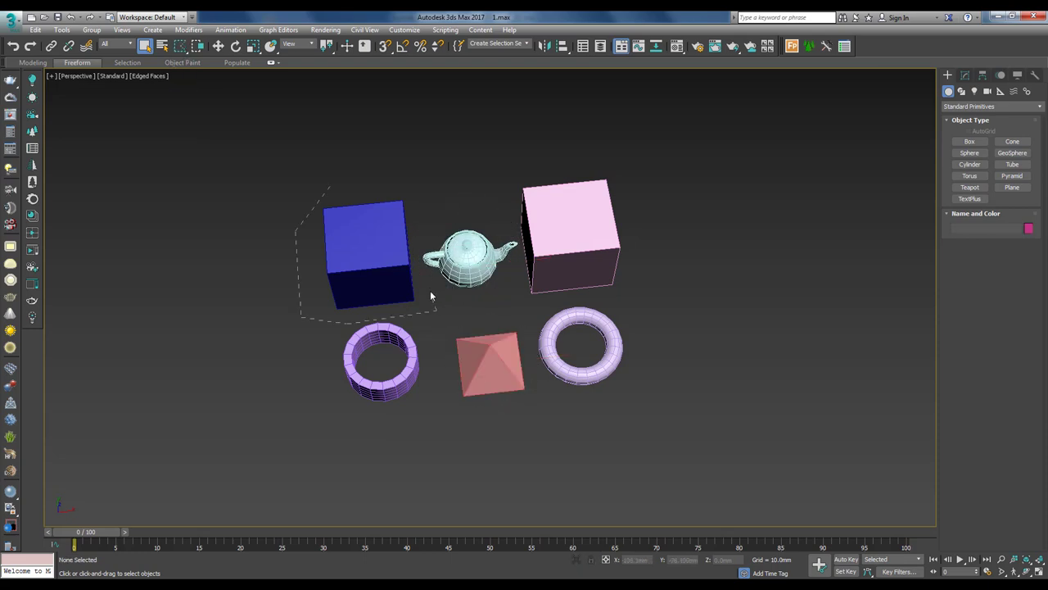
left_click(421, 274)
left_click(415, 221)
left_click(419, 156)
left_click(328, 185)
left_click(286, 129)
mouse_move(323, 177)
left_mouse_down()
mouse_move(404, 309)
mouse_move(422, 299)
mouse_move(418, 179)
mouse_move(394, 171)
mouse_move(339, 188)
left_mouse_up()
left_click(529, 318)
left_click(456, 266)
left_click(437, 223)
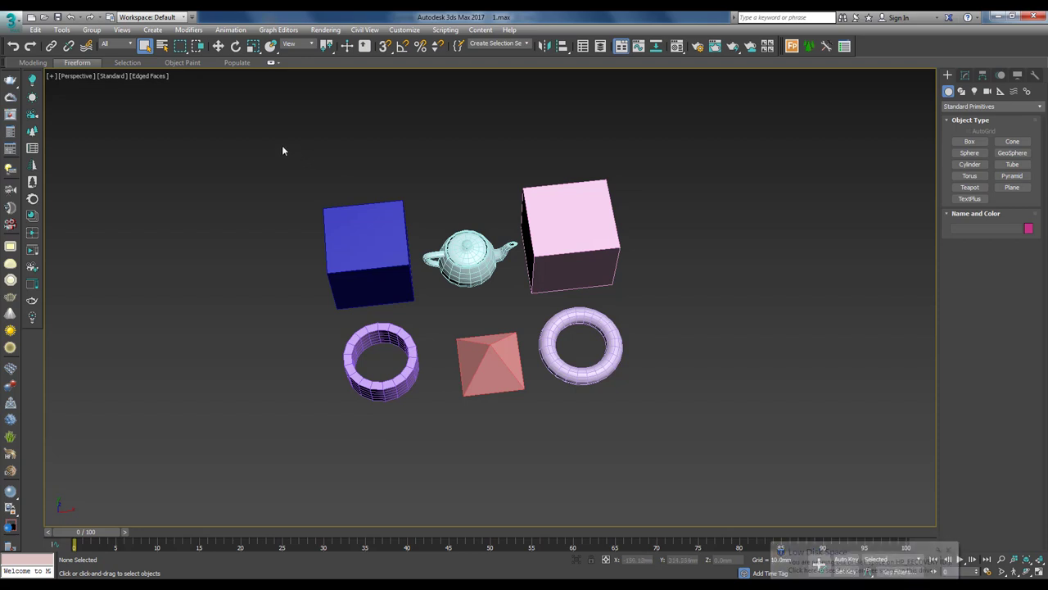
Step: List the objects in Select From Scene, search for names starting with "c", and toggle the geometry filter
left_click(163, 47)
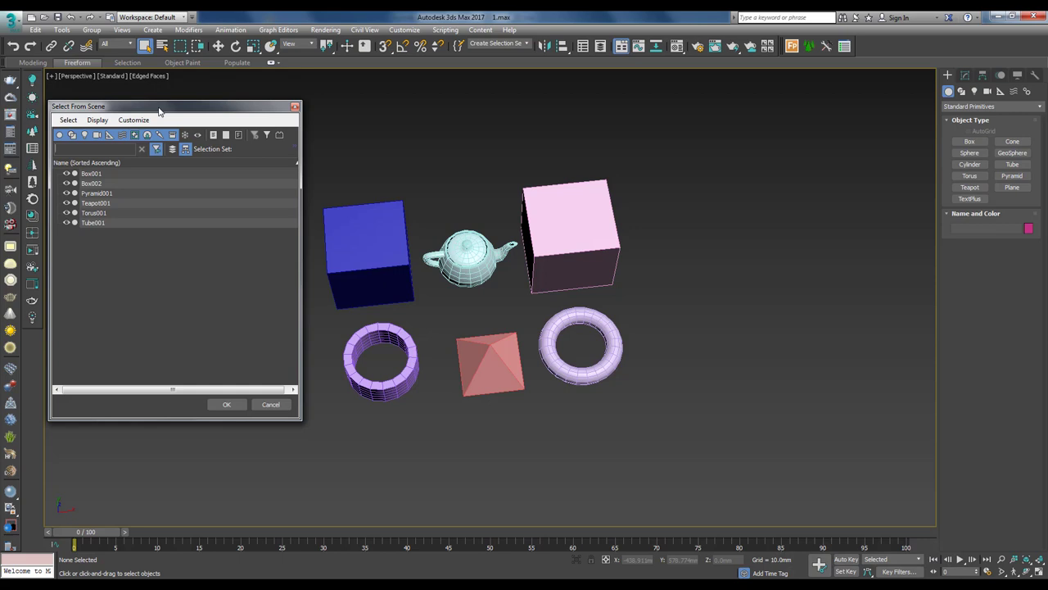
left_click_drag(163, 114, 173, 110)
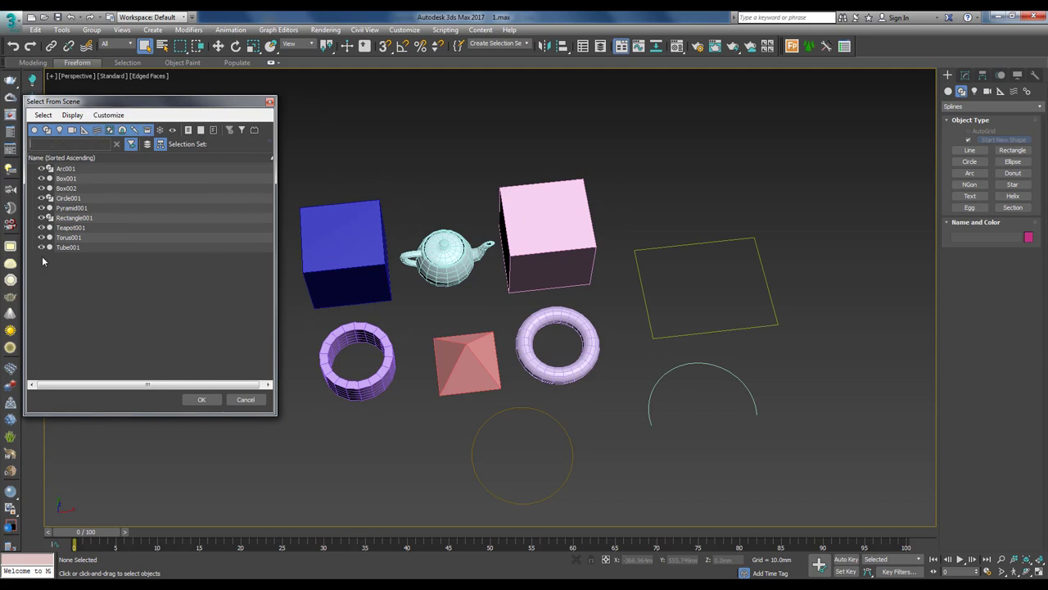
left_click(40, 144)
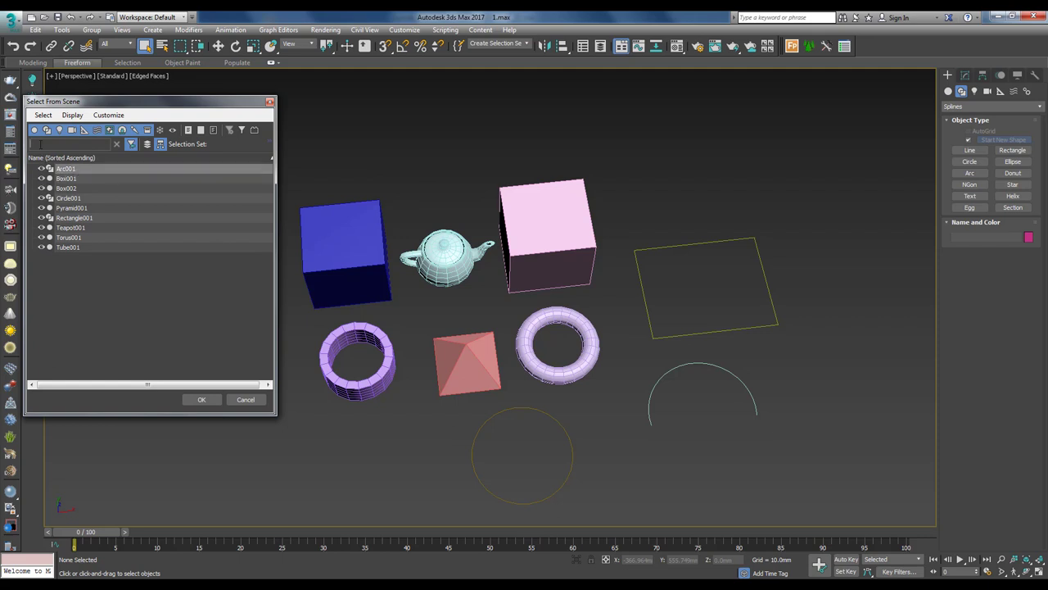
type("c")
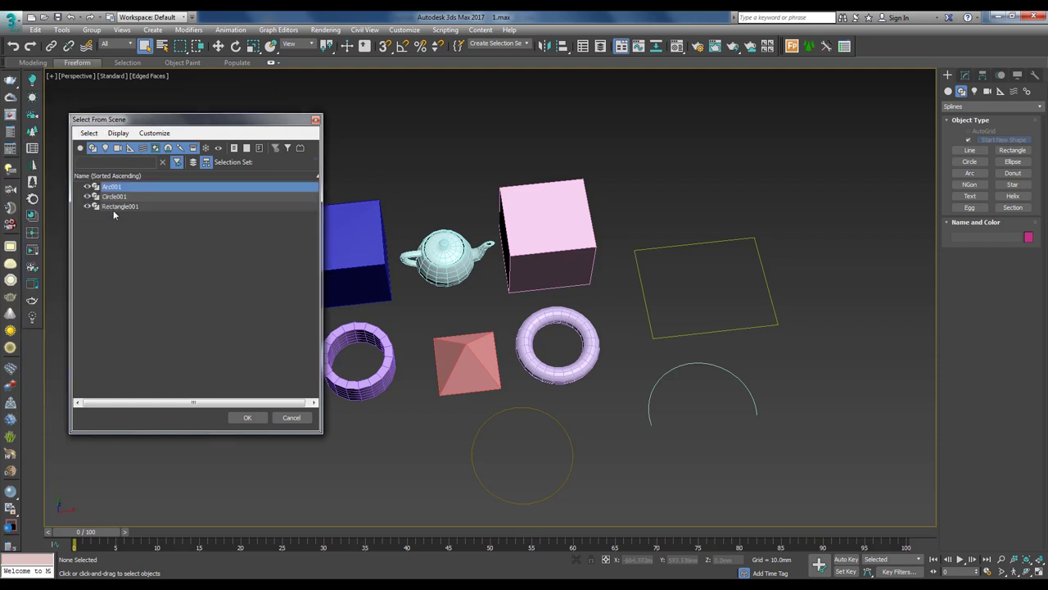
left_click(79, 147)
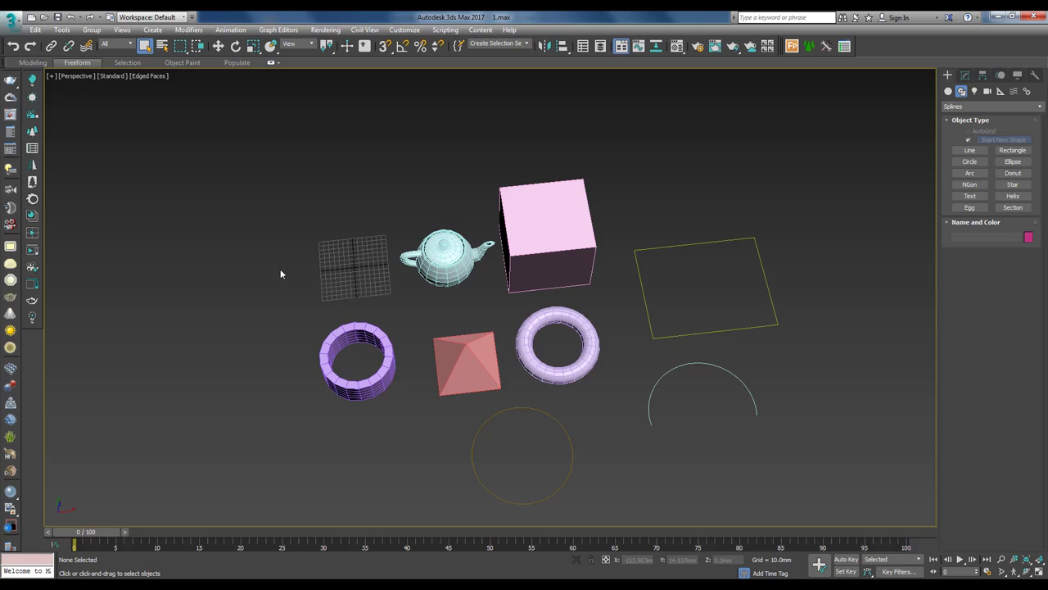
Step: Unhide all hidden objects to bring back the blue box
right_click(281, 274)
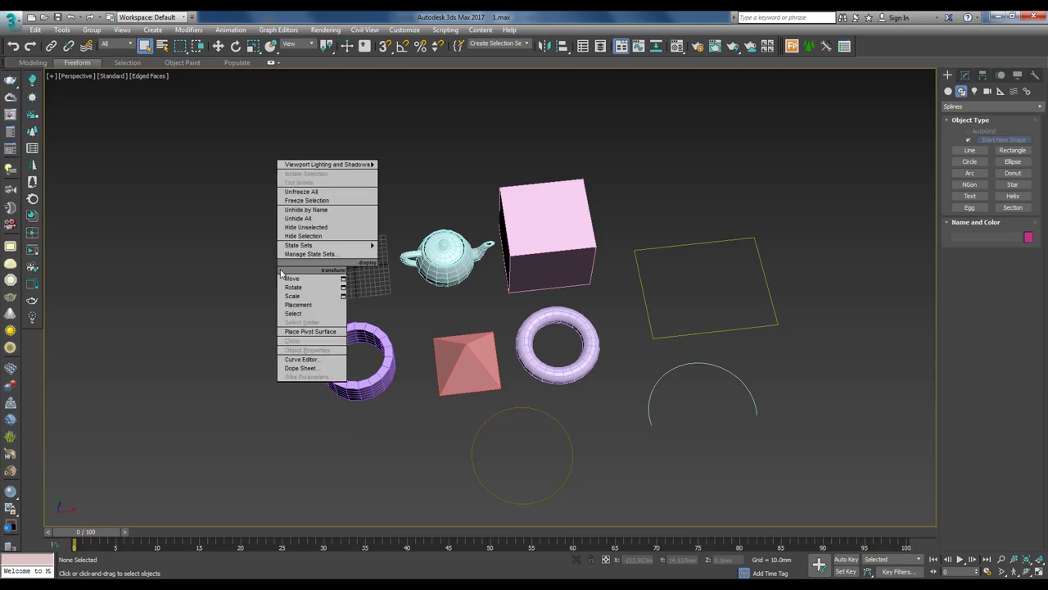
right_click(241, 248)
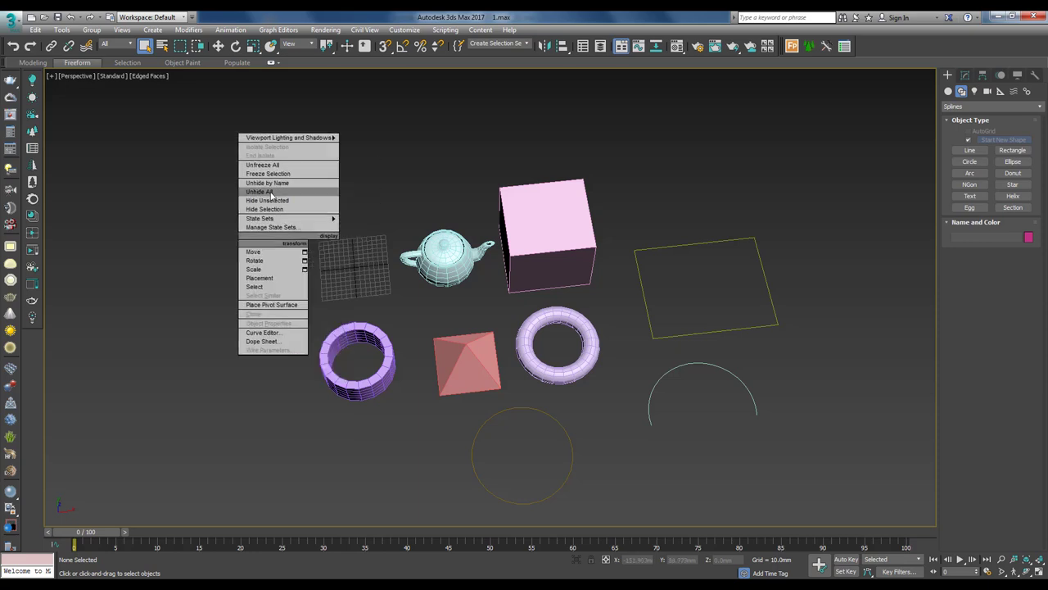
left_click(271, 193)
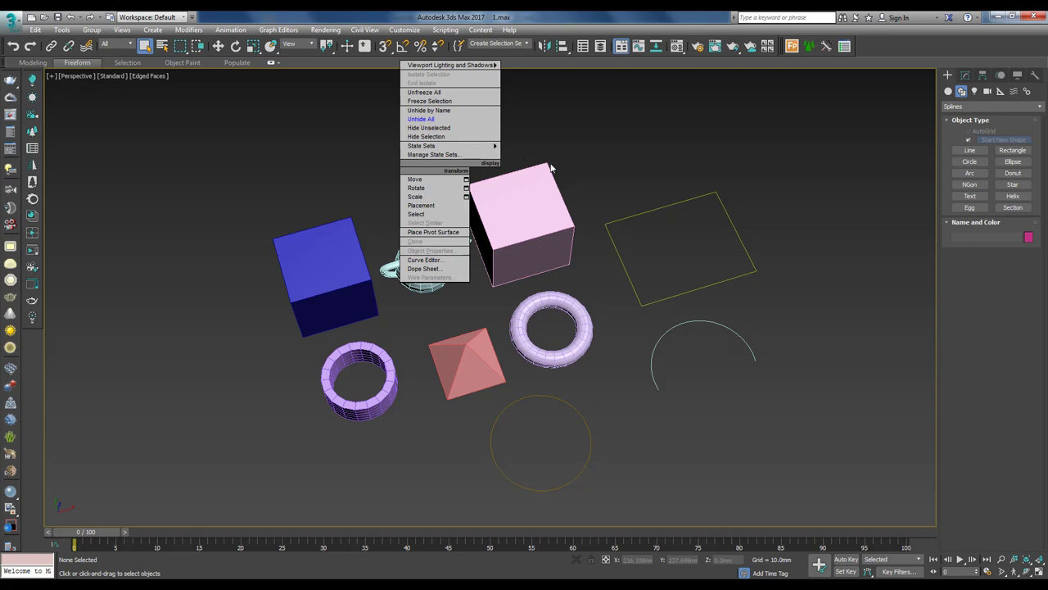
Step: Activate the Move tool, select the teapot, and clear the selection
left_click(499, 169)
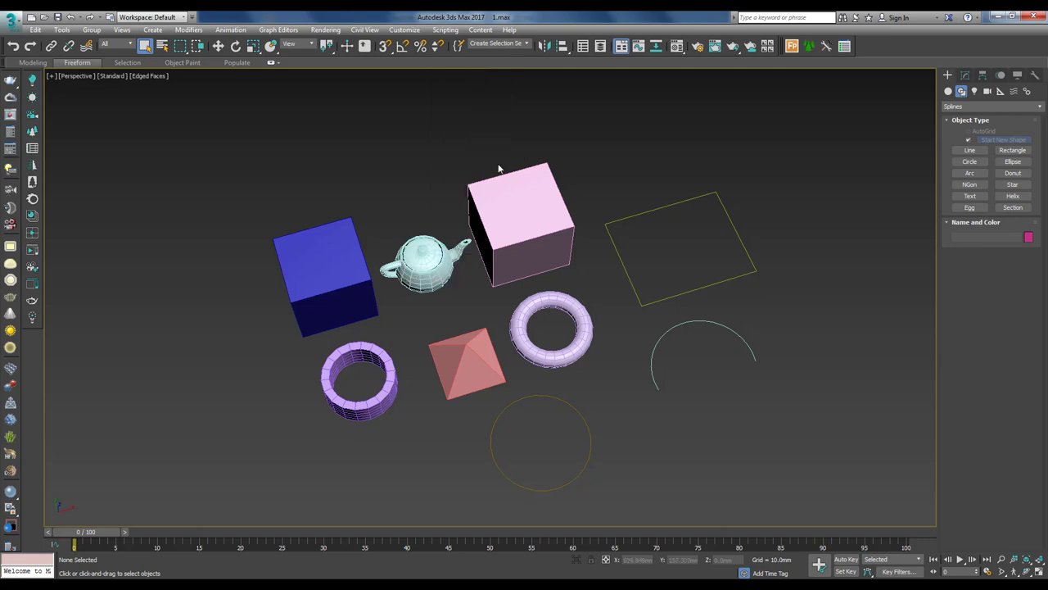
right_click(449, 156)
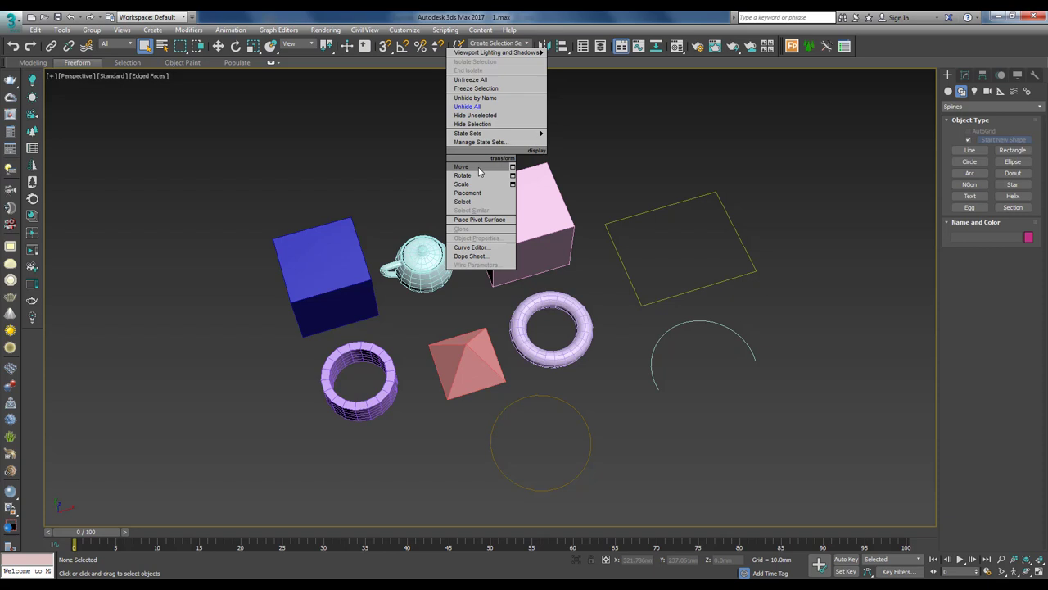
right_click(429, 172)
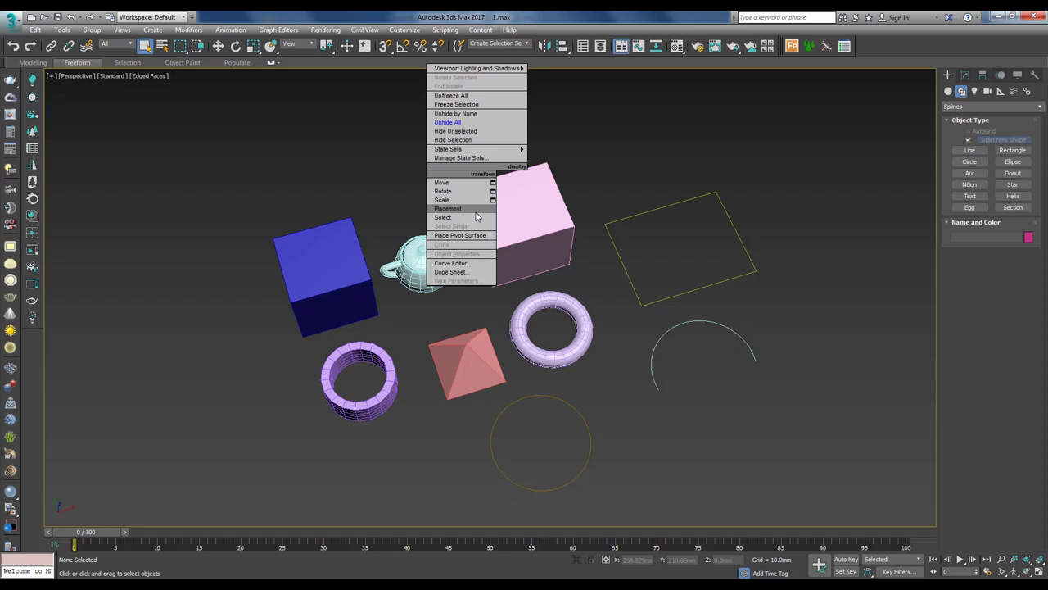
left_click(443, 182)
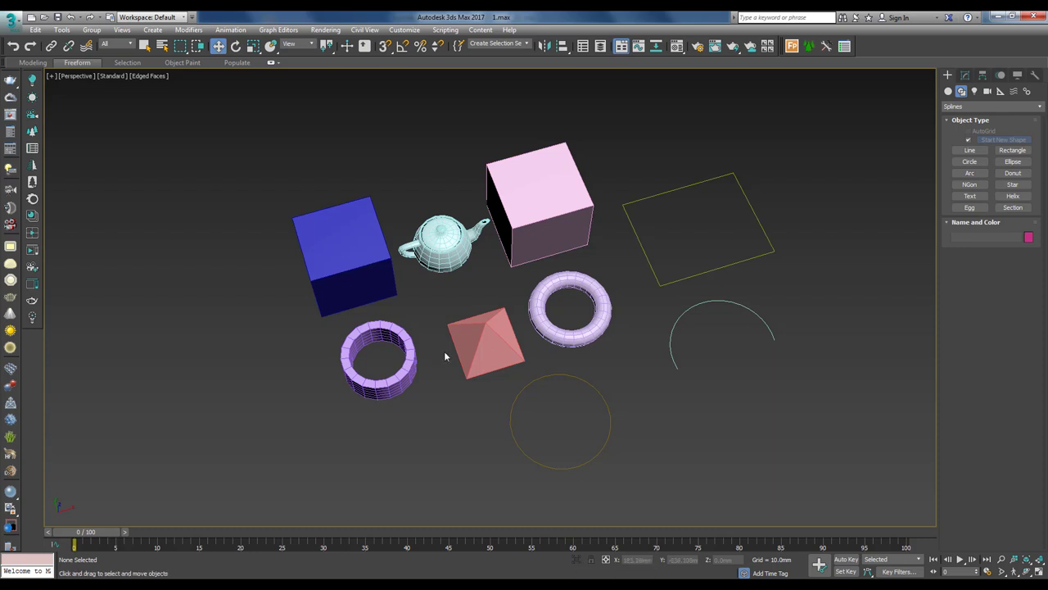
key("ctrl+z")
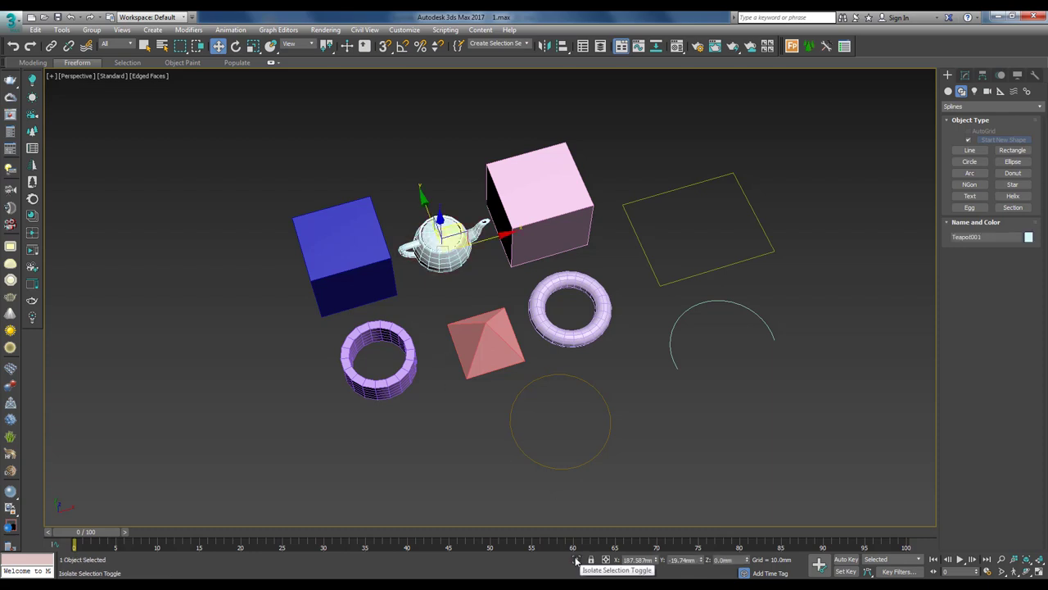
left_click(442, 287)
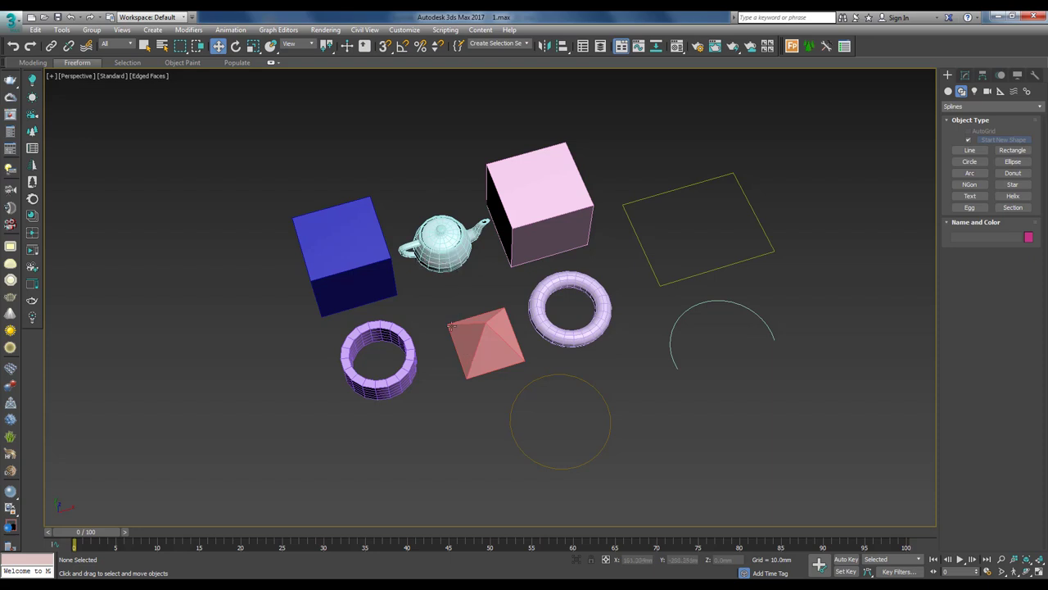
Step: Isolate the teapot and the pink box, clear the selection, and exit isolation to bring back the other objects
left_click(438, 250)
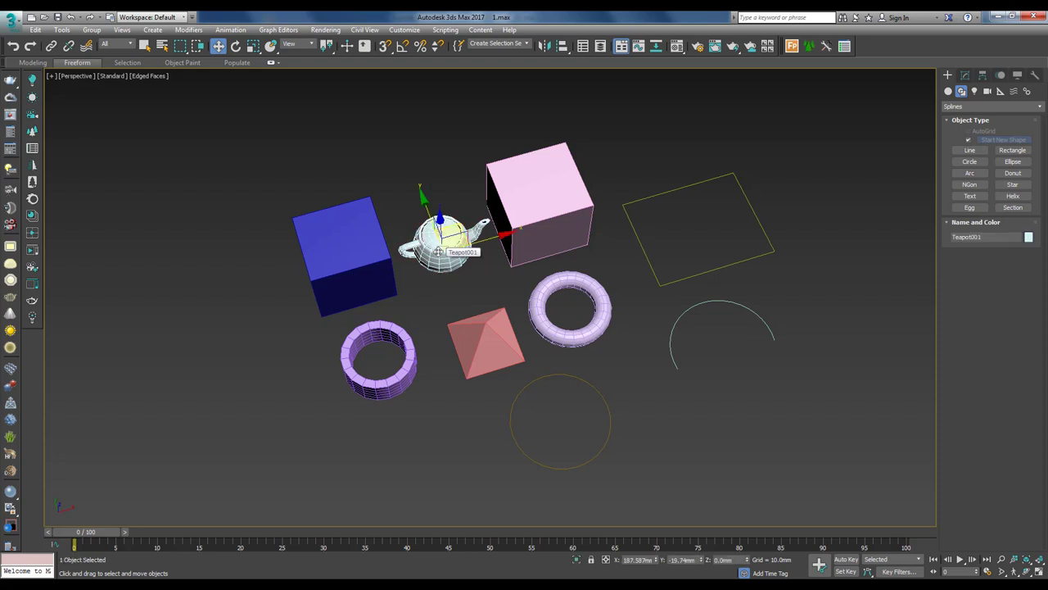
left_click(507, 219, "ctrl")
left_click(576, 559)
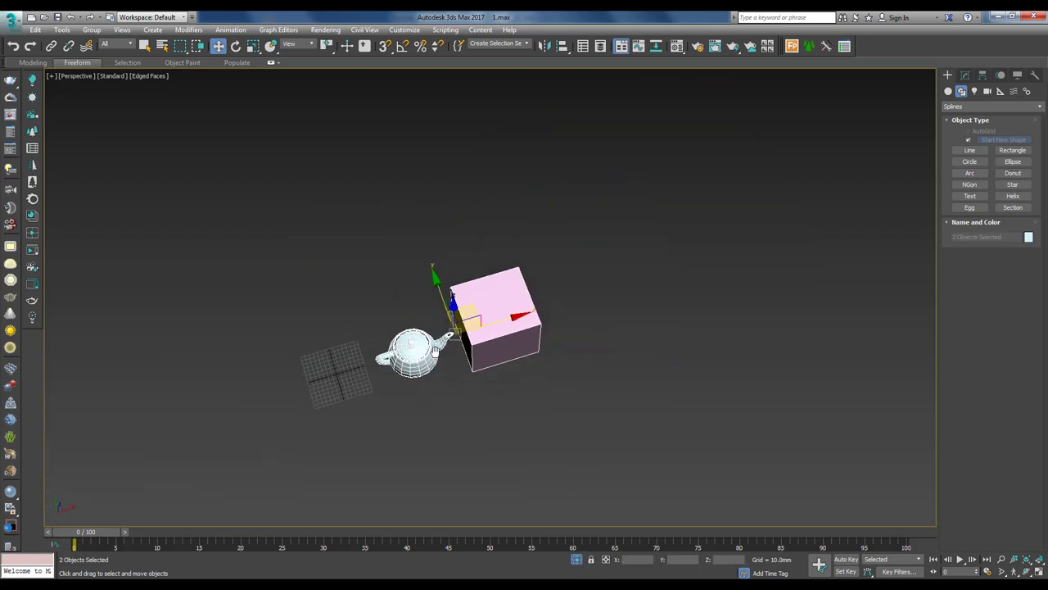
scroll(436, 349, "down", 8)
left_click(513, 383)
middle_click_drag(314, 280, 340, 235)
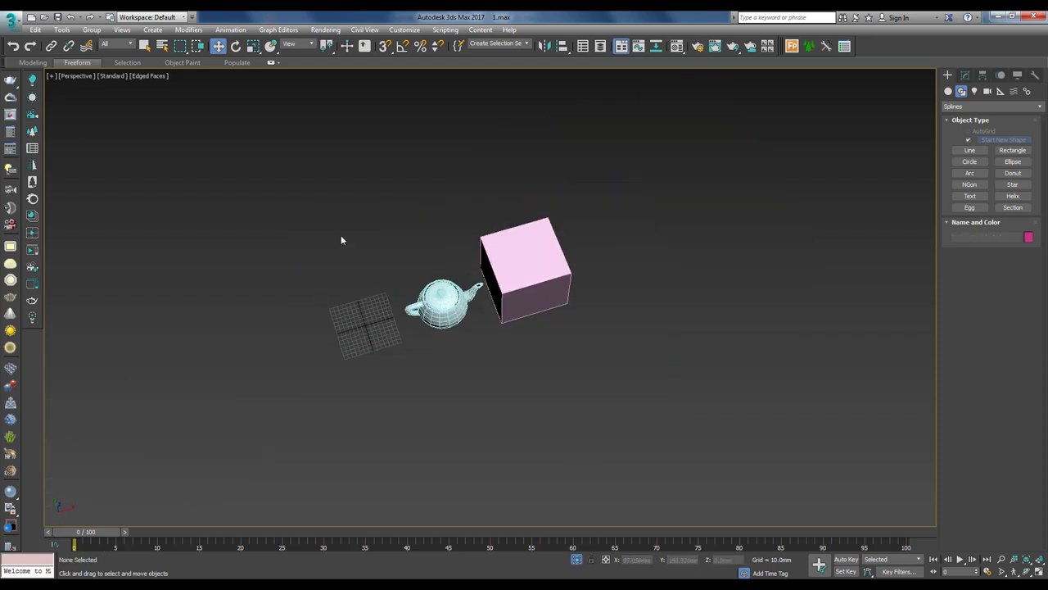
key("alt+q")
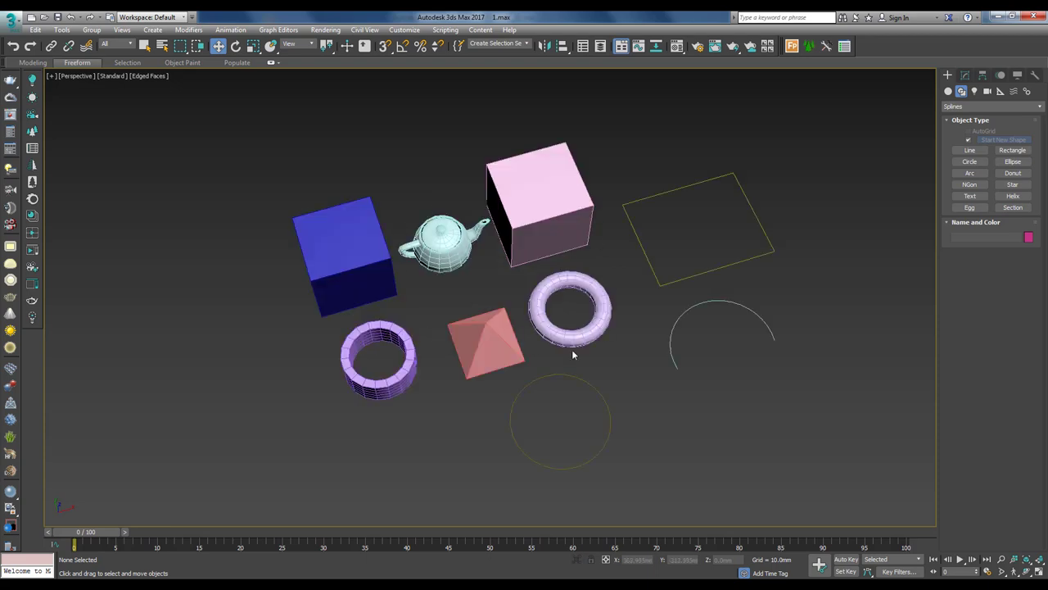
Step: Move the torus a short distance along the X axis, toward the arc, and clear the selection
key("alt+q")
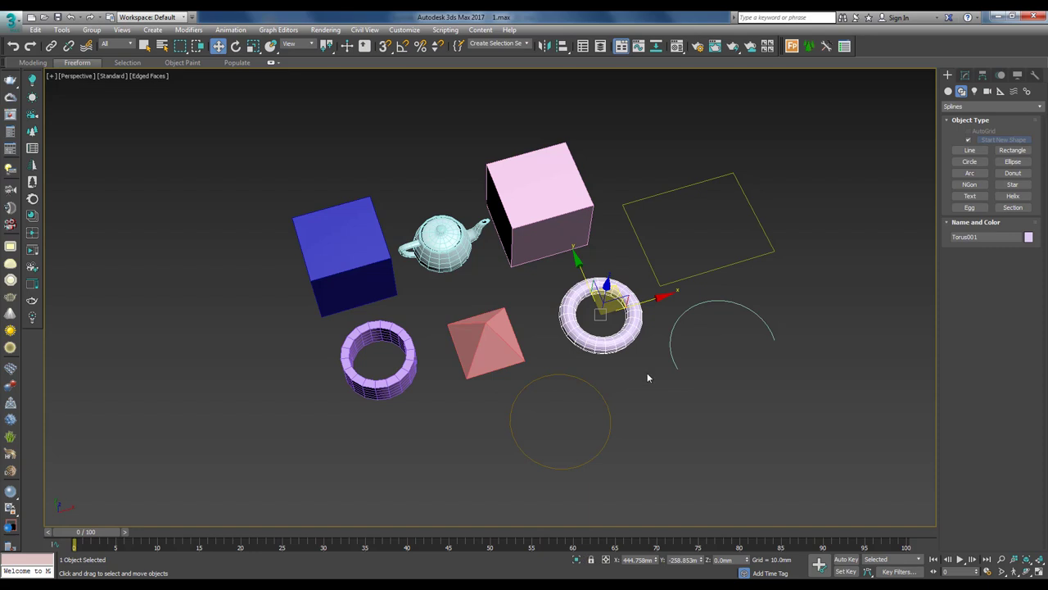
left_click(642, 394)
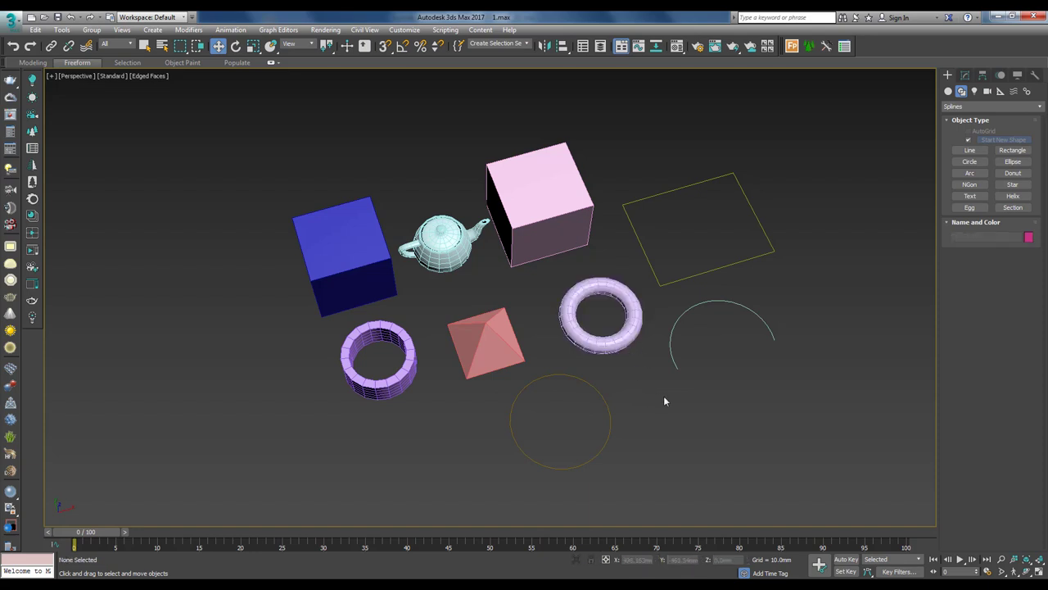
Step: Select the torus, toggle the selection lock on and off, and clear the selection
left_click(615, 339)
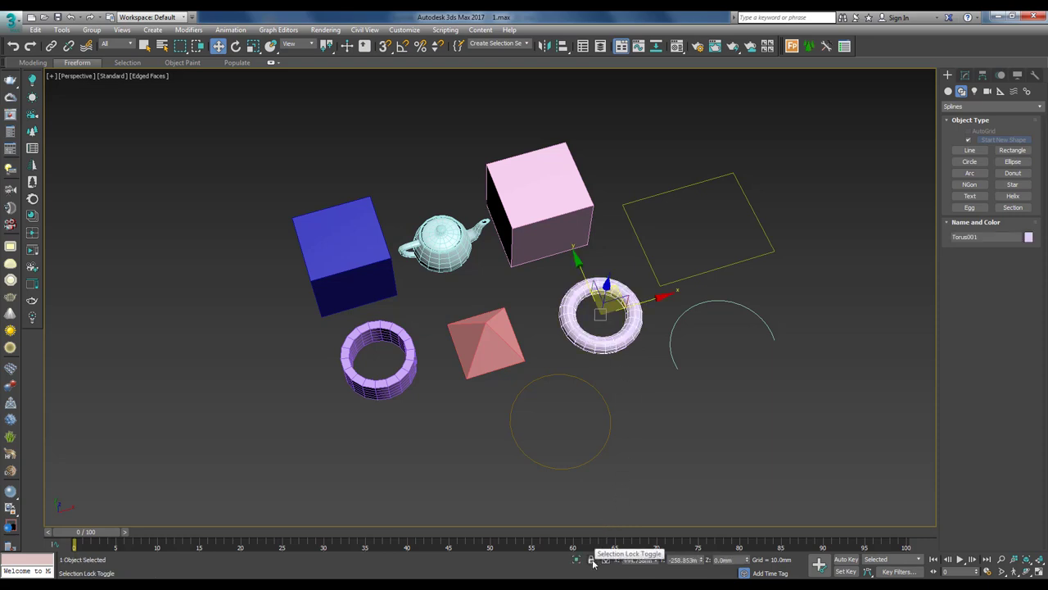
key("space")
middle_click_drag(634, 372, 606, 374)
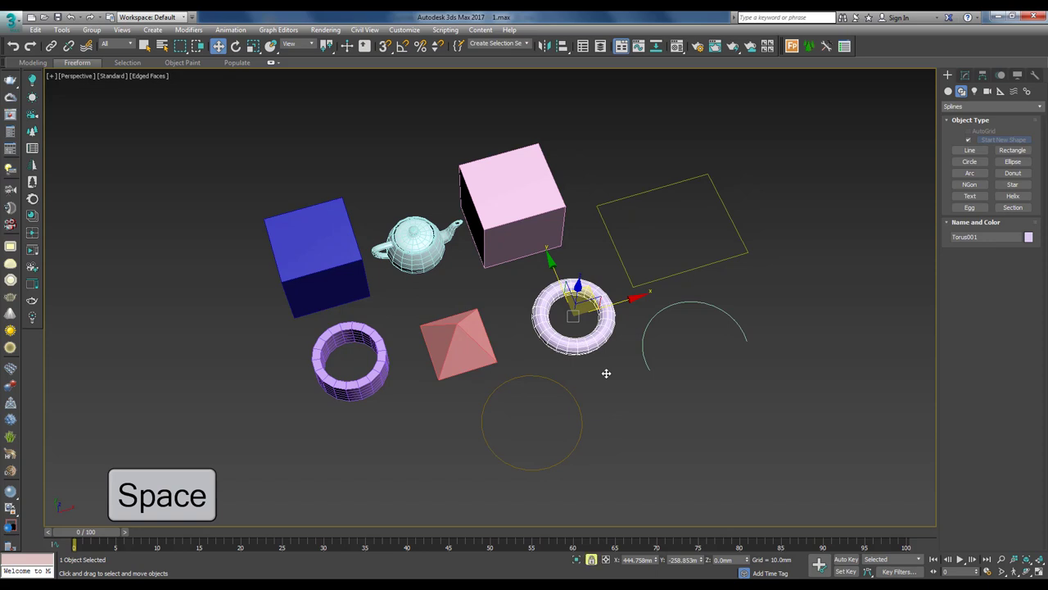
key("space")
left_click(623, 410)
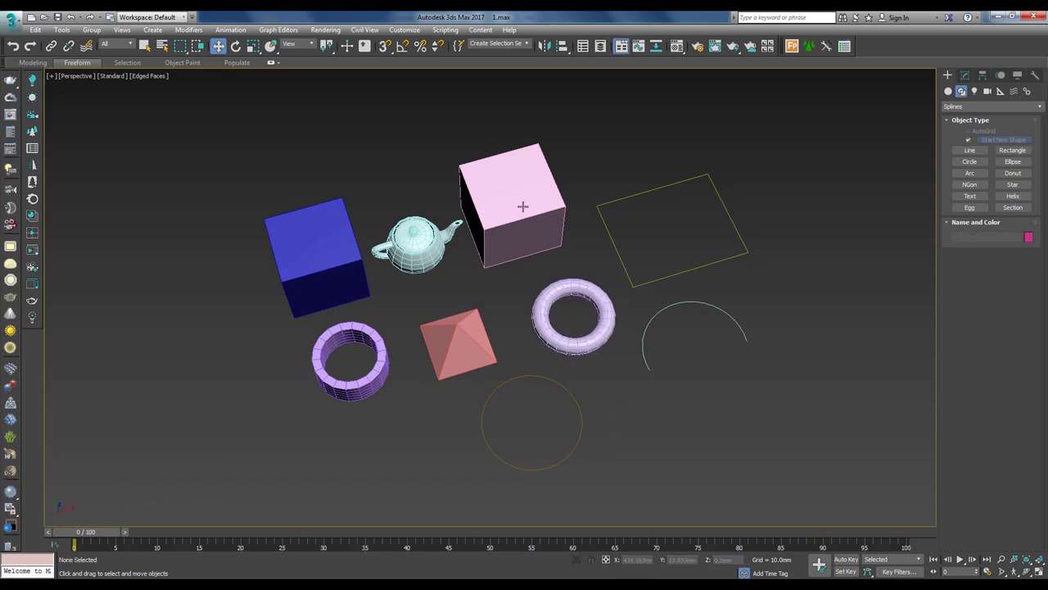
Step: Select the pink box alone and deselect it, region-select the boxes, teapot, pyramid and torus, and clear the selection
left_click(522, 207)
mouse_move(540, 229)
middle_mouse_down("alt")
mouse_move(550, 214)
mouse_move(529, 224)
middle_mouse_up("alt")
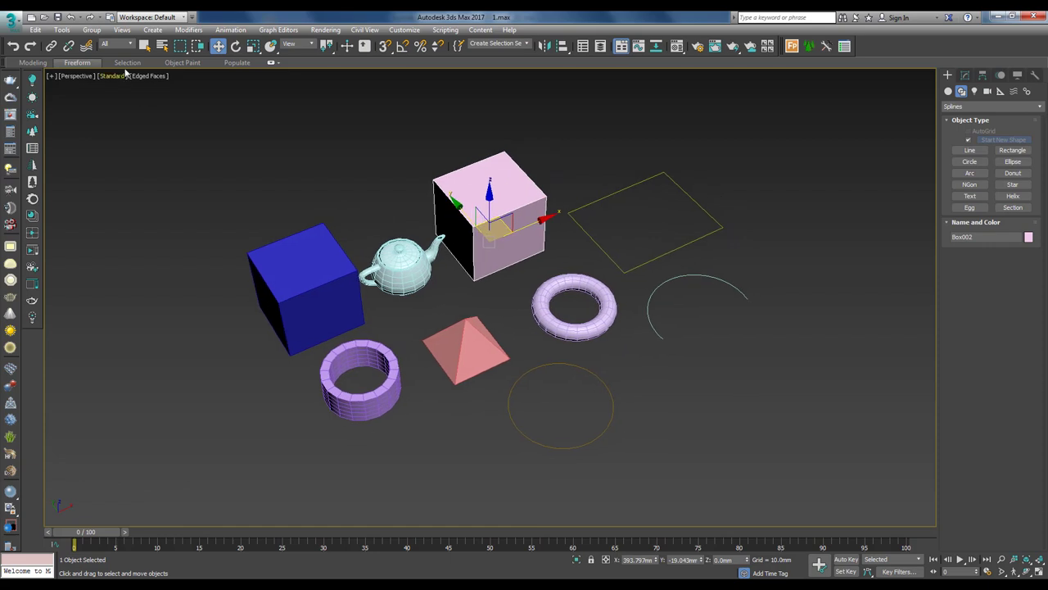
left_click(390, 190)
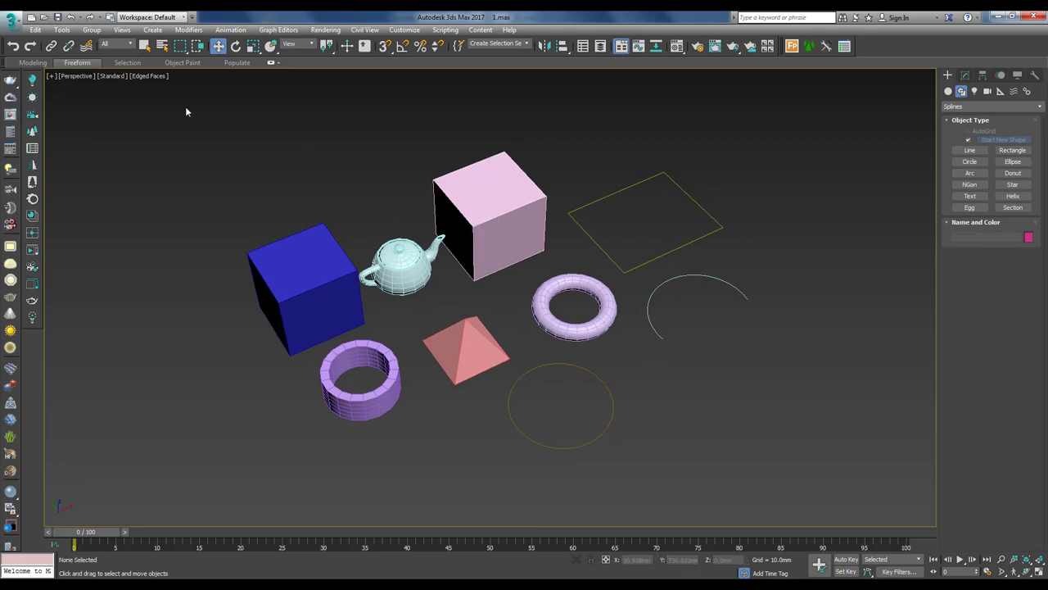
left_click_drag(277, 155, 547, 288)
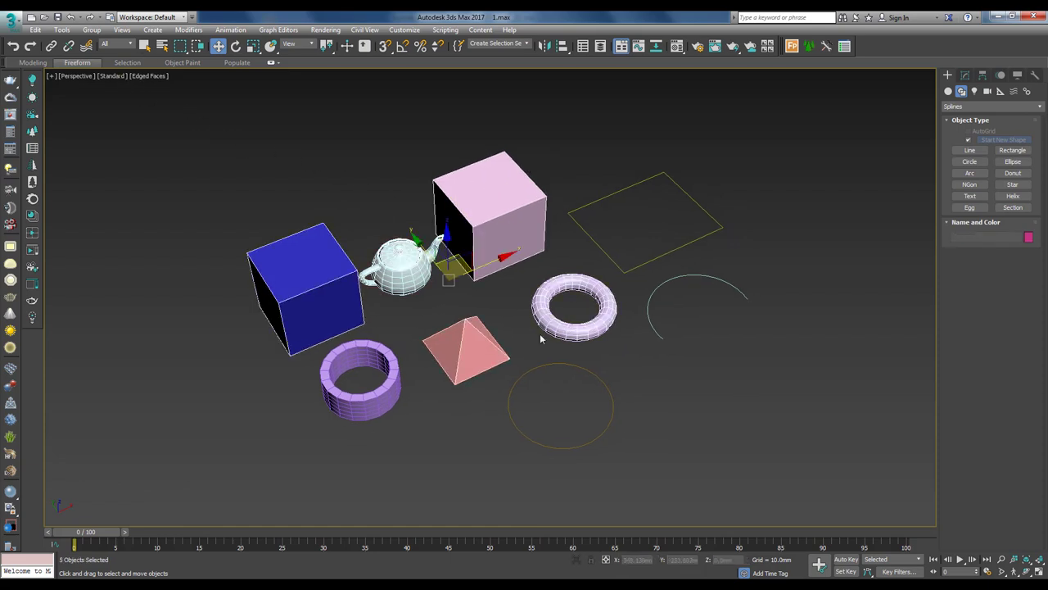
left_click(330, 169)
Step: Set the selection filter to Shapes and region-select across the scene to pick only the rectangle, arc and circle
left_click(128, 44)
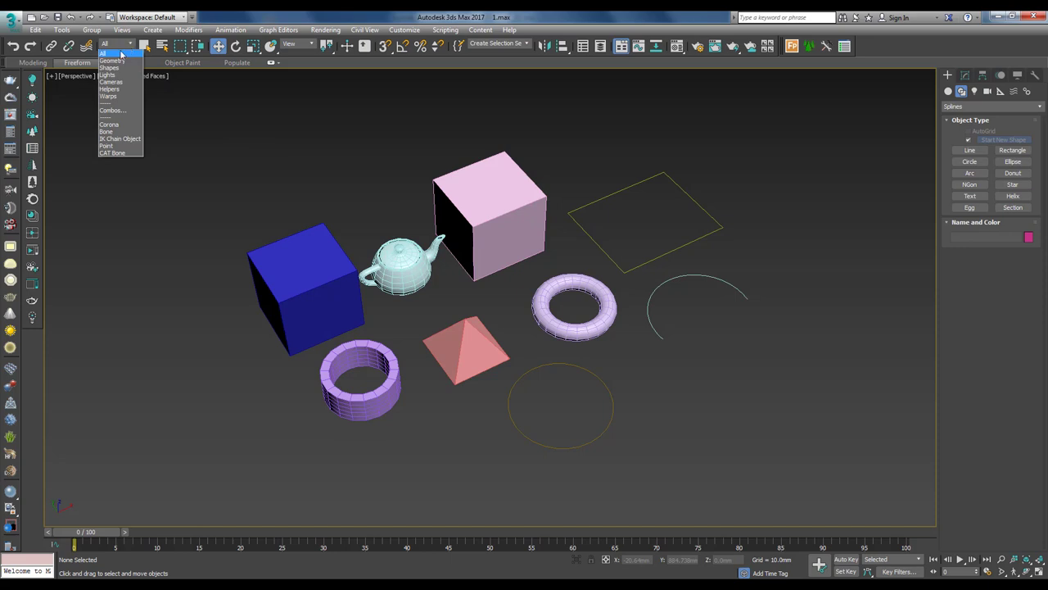
left_click(130, 46)
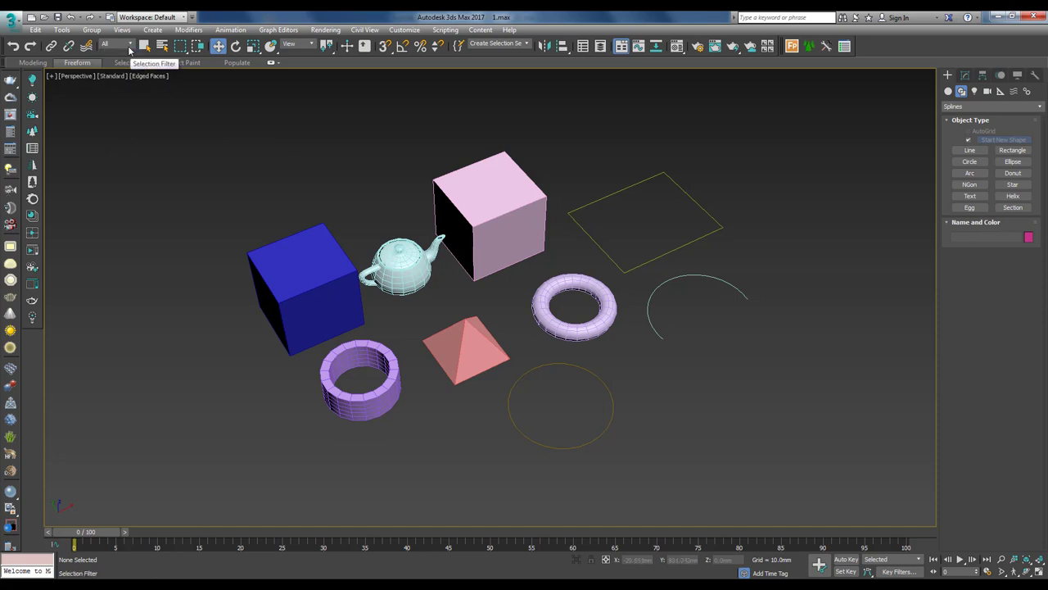
left_click(129, 46)
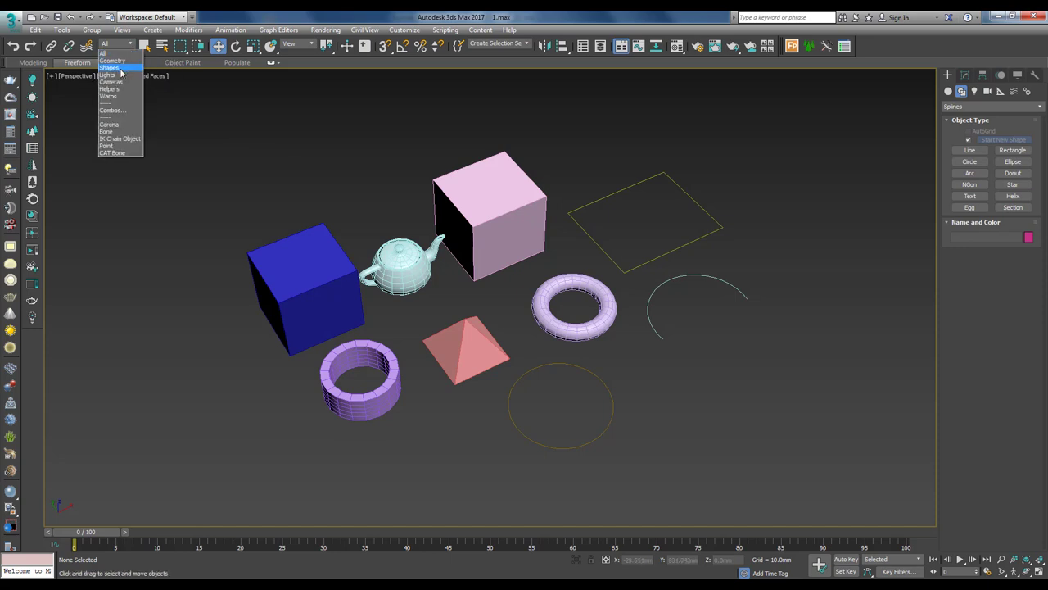
left_click(286, 140)
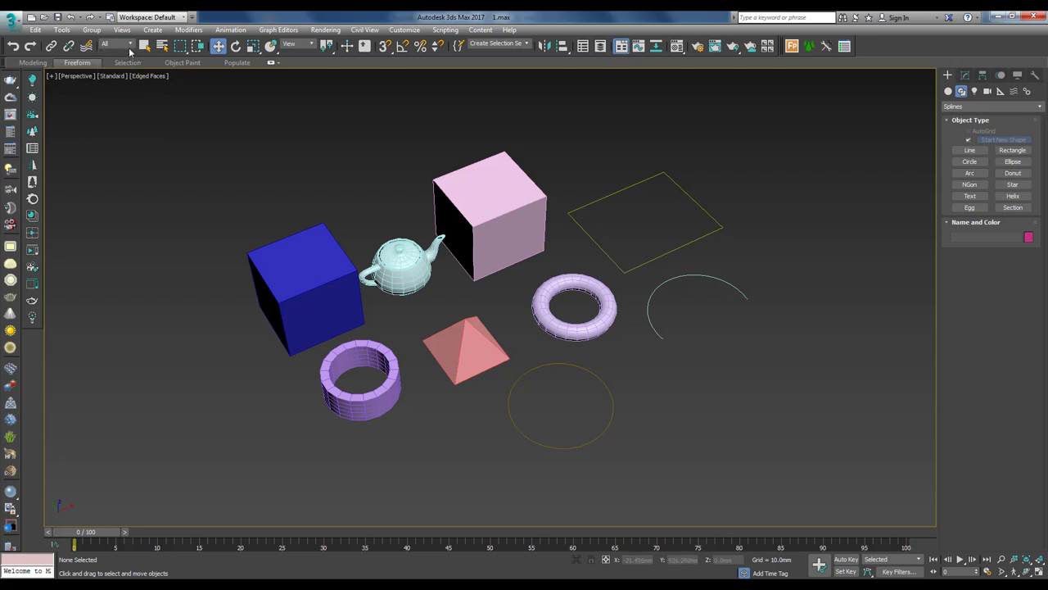
left_click(130, 46)
left_click(113, 67)
left_click_drag(262, 140, 623, 385)
left_click(289, 141)
left_click_drag(289, 141, 659, 381)
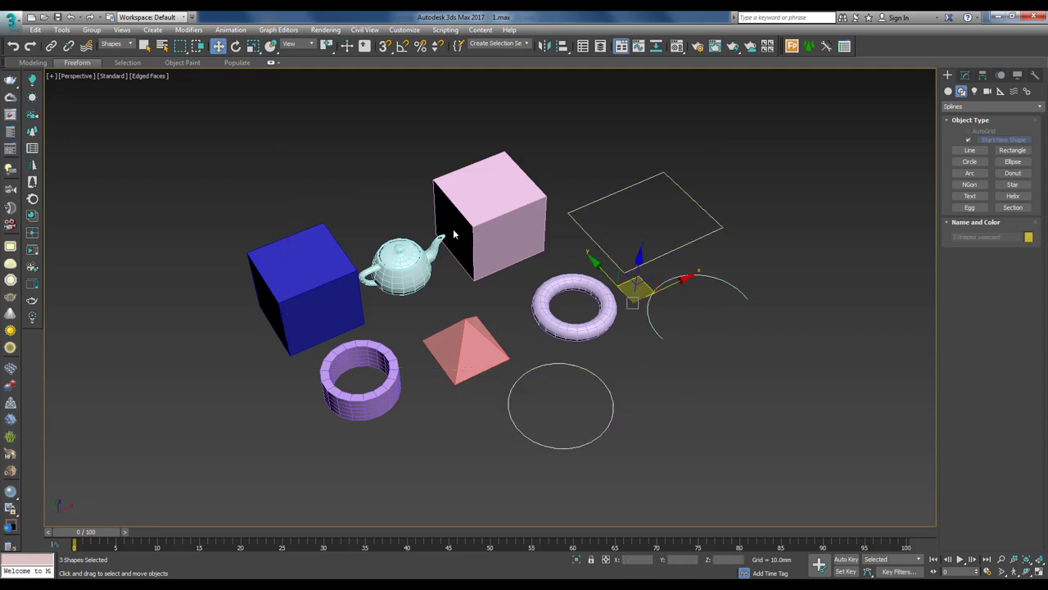
left_click_drag(453, 228, 618, 381)
left_click_drag(325, 168, 654, 372)
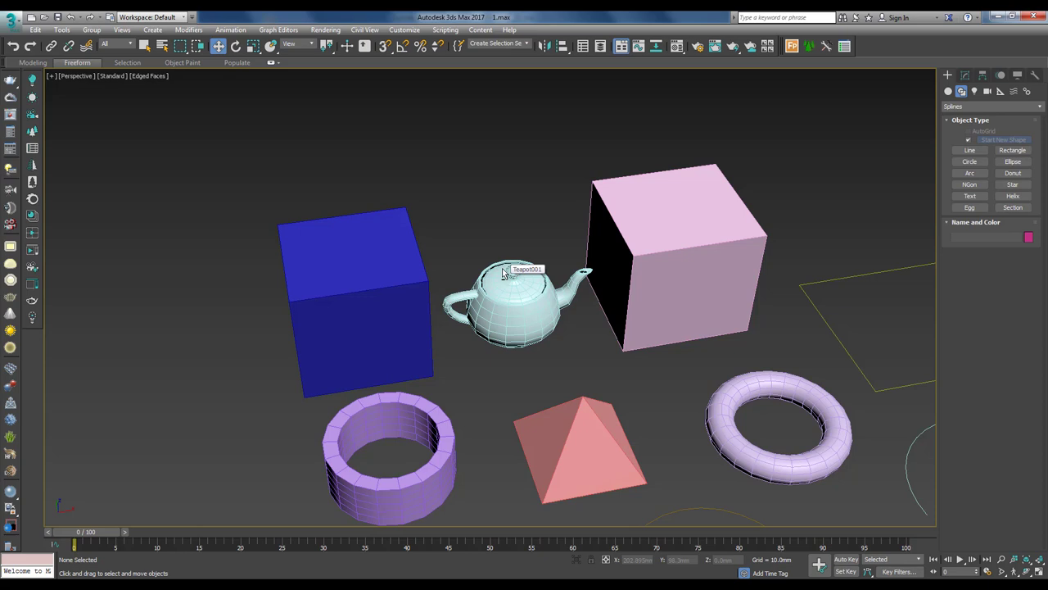
Step: Try aligning the teapot to the blue box in Z, X and Y position, with current Minimum and target Maximum, and cancel
middle_click_drag(484, 255, 503, 265, "alt")
middle_click_drag(503, 265, 460, 231)
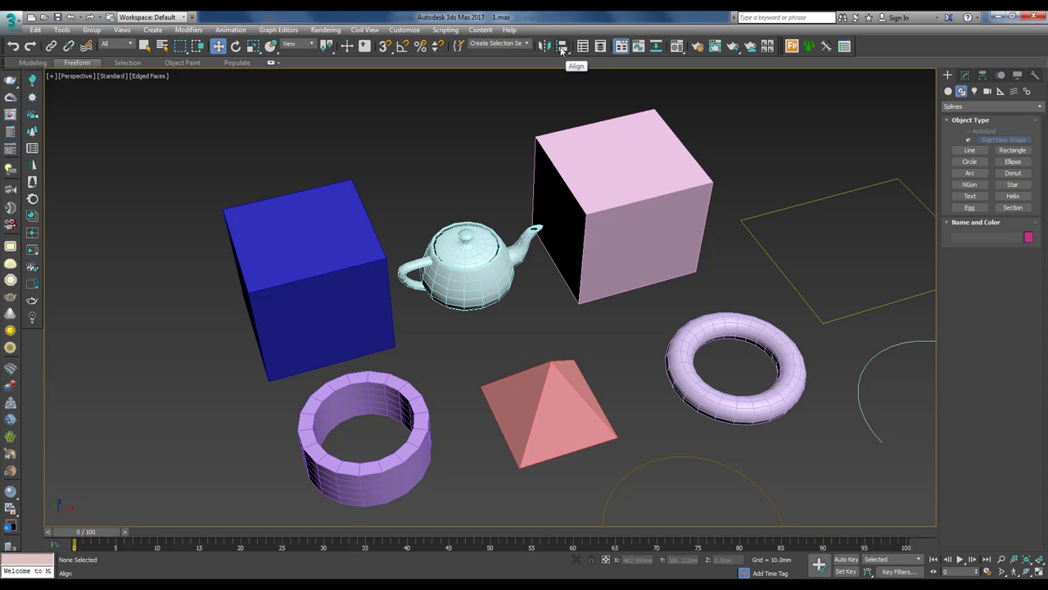
left_click(490, 256)
left_click(561, 51)
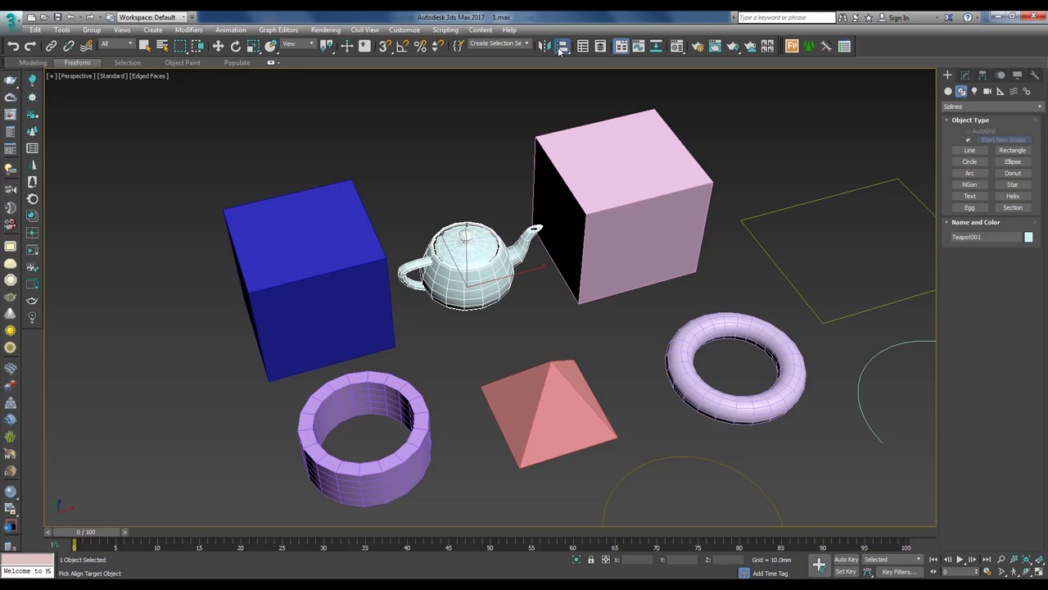
left_click(352, 228)
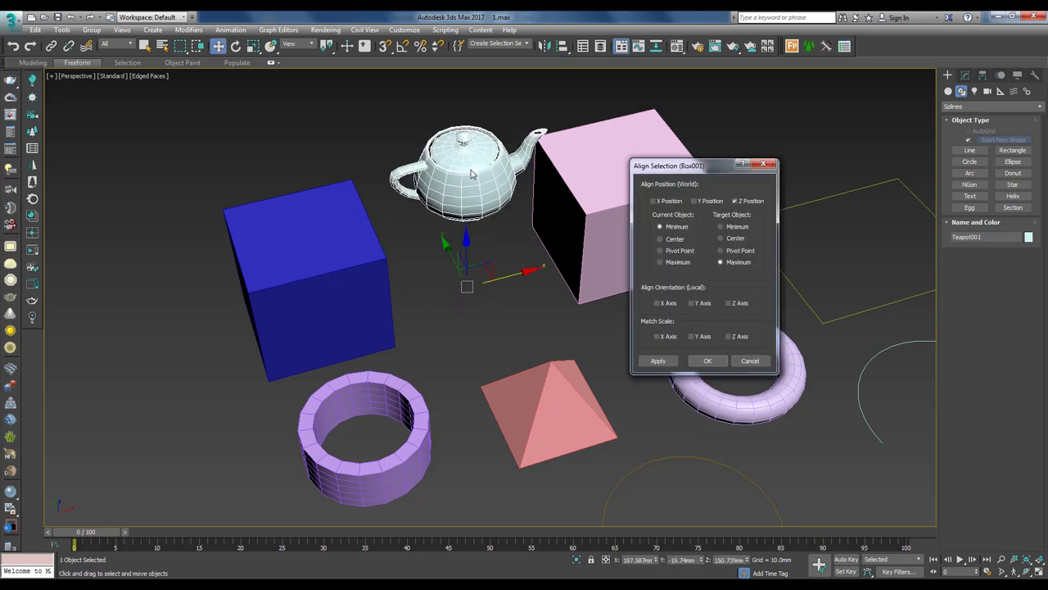
left_click_drag(687, 169, 615, 152)
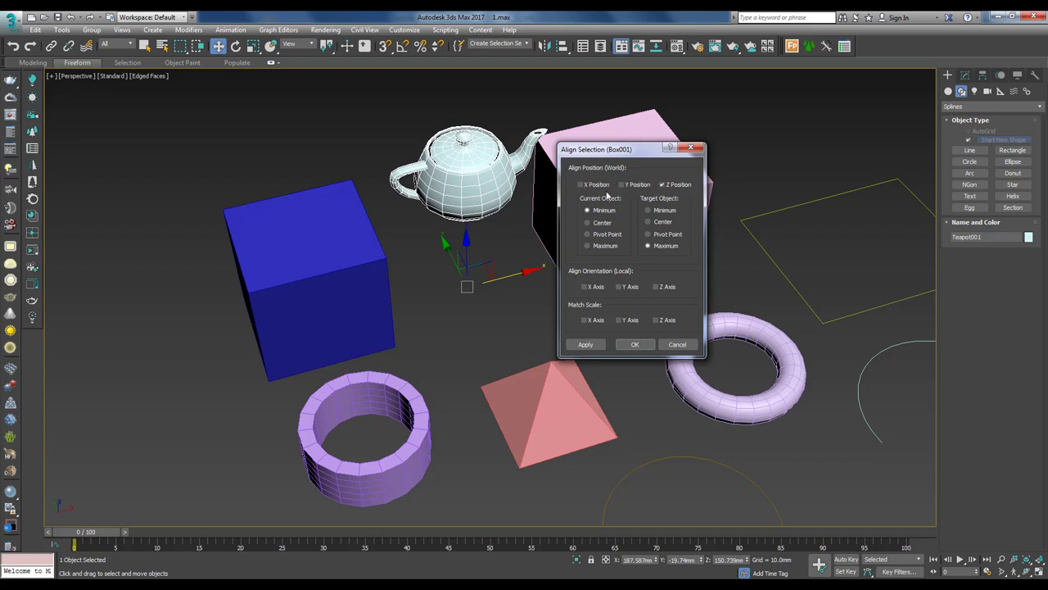
left_click(663, 186)
left_click(595, 188)
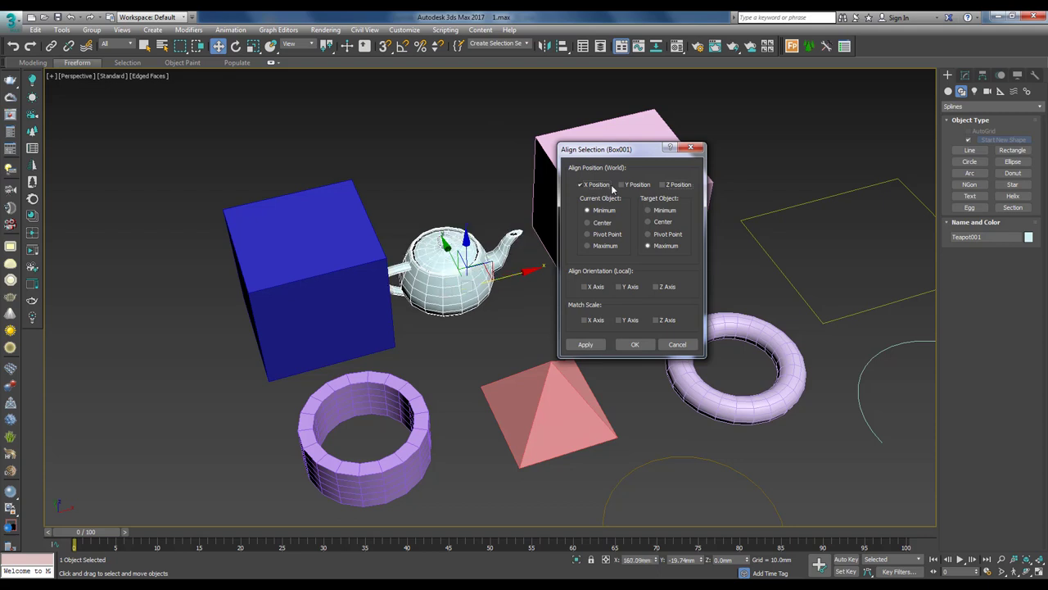
left_click(620, 185)
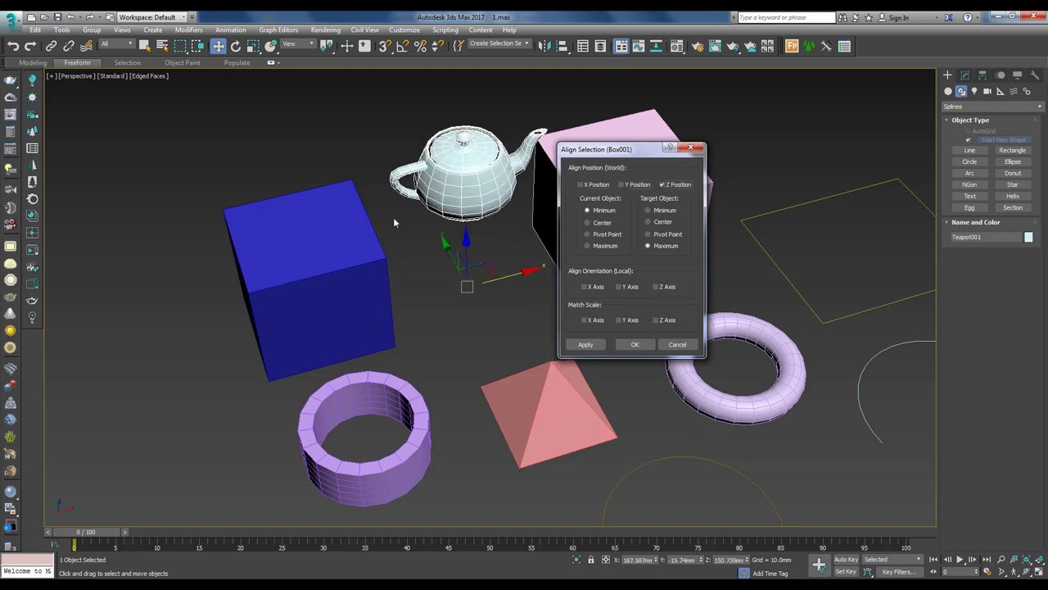
left_click(677, 344)
Step: Toggle between shaded and wireframe display to examine the teapot's position inside the blue box
scroll(459, 306, "up", 4)
key("F3")
key("F3")
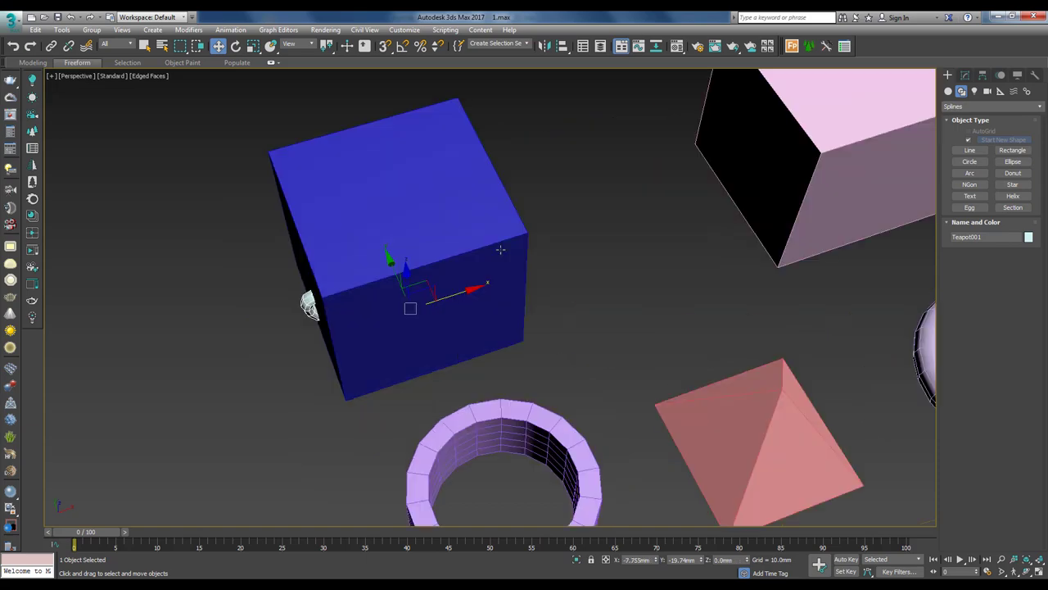
middle_click_drag(501, 248, 489, 270)
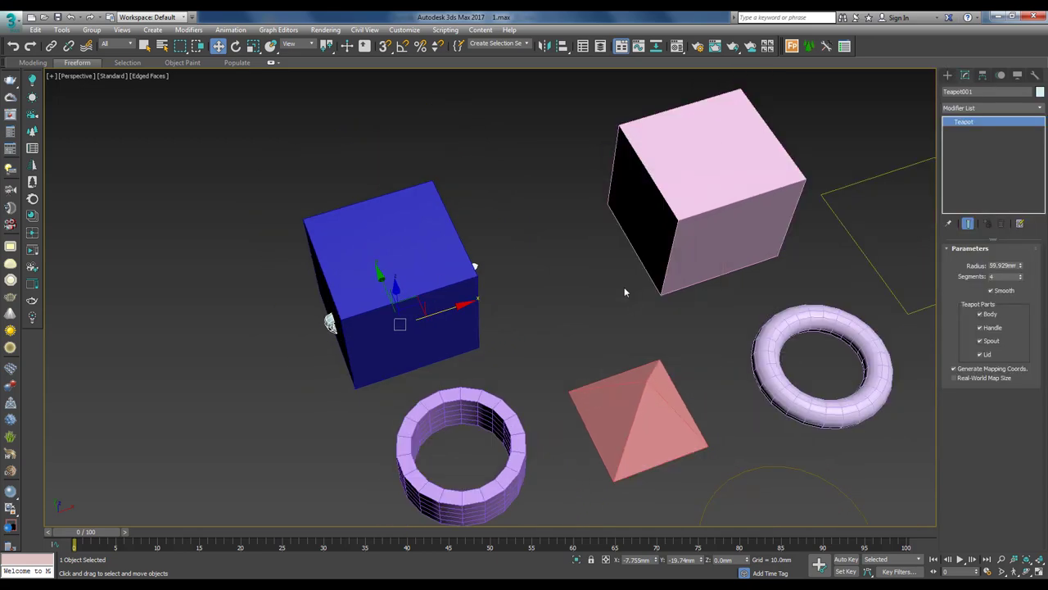
key("F3")
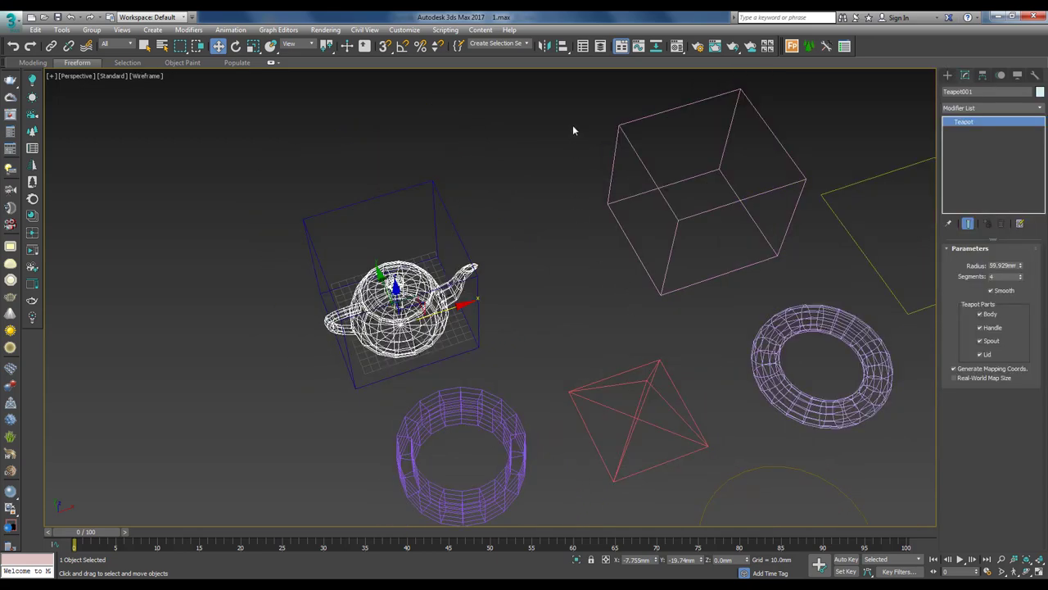
Step: Align the teapot to the blue box in Z position only, matching its Minimum to the box's Maximum
left_click(562, 47)
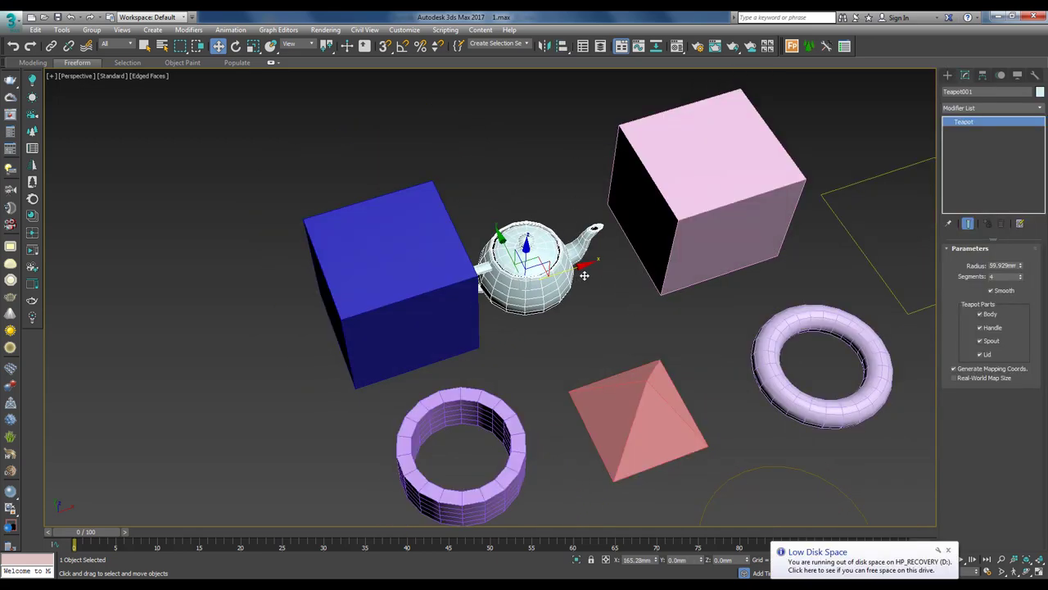
middle_click_drag(543, 268, 526, 259, "alt")
middle_click_drag(526, 259, 564, 296)
key("alt+a")
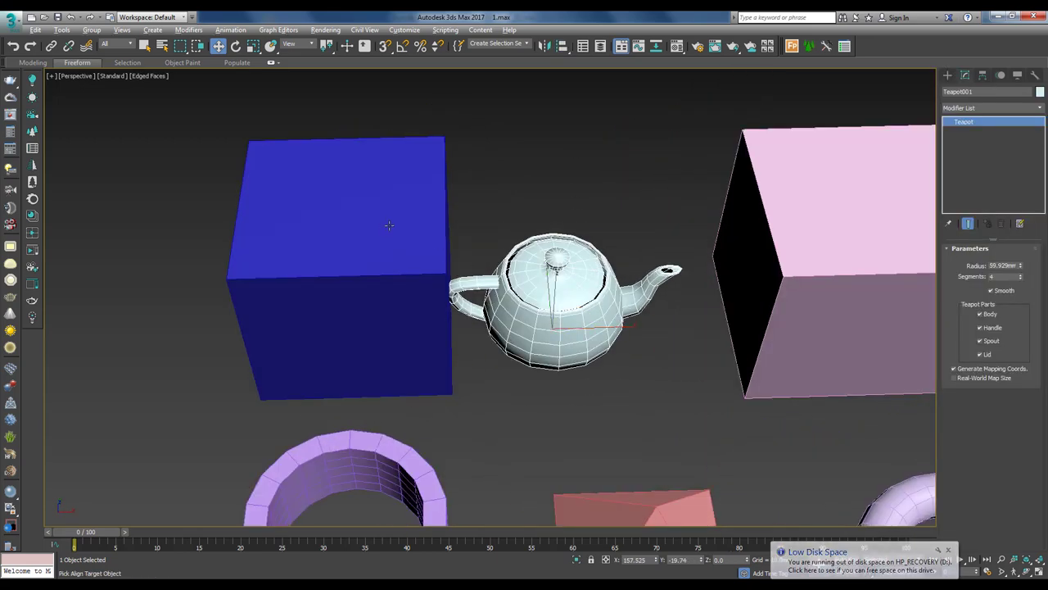
left_click(387, 228)
left_click_drag(655, 111, 780, 120)
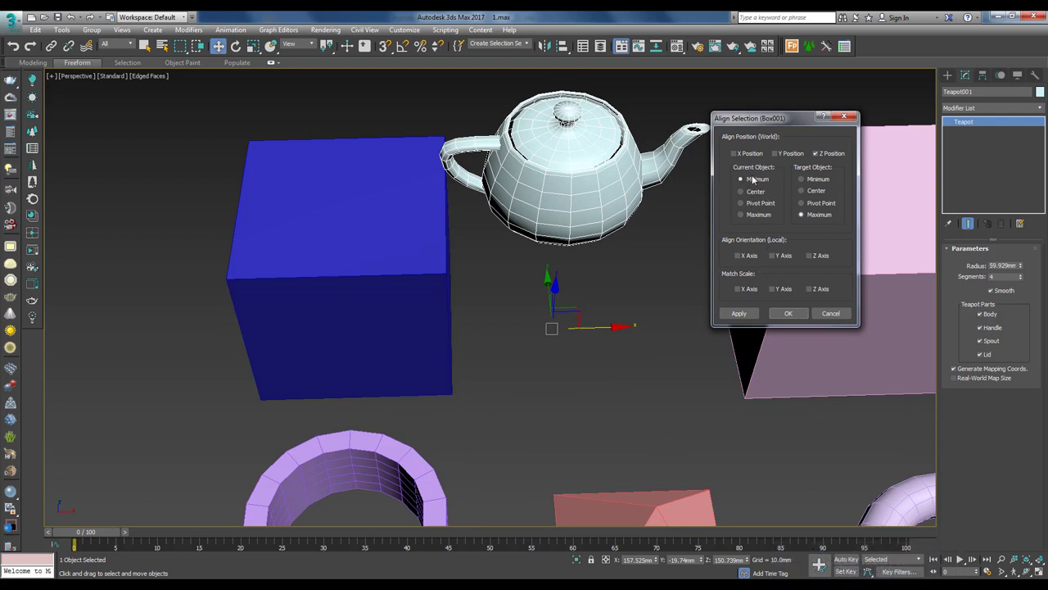
left_click(788, 314)
Step: Move the teapot along X over to the pink box and align its base with the top of that box
middle_click_drag(595, 229, 575, 197, "alt")
scroll(580, 202, "down", 3)
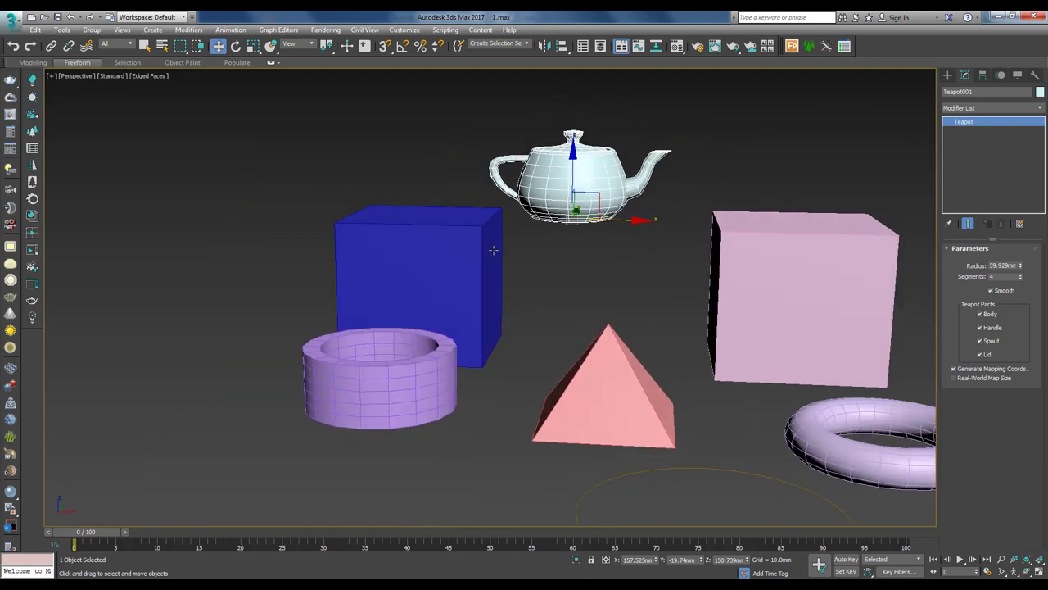
middle_click_drag(491, 243, 514, 254, "alt")
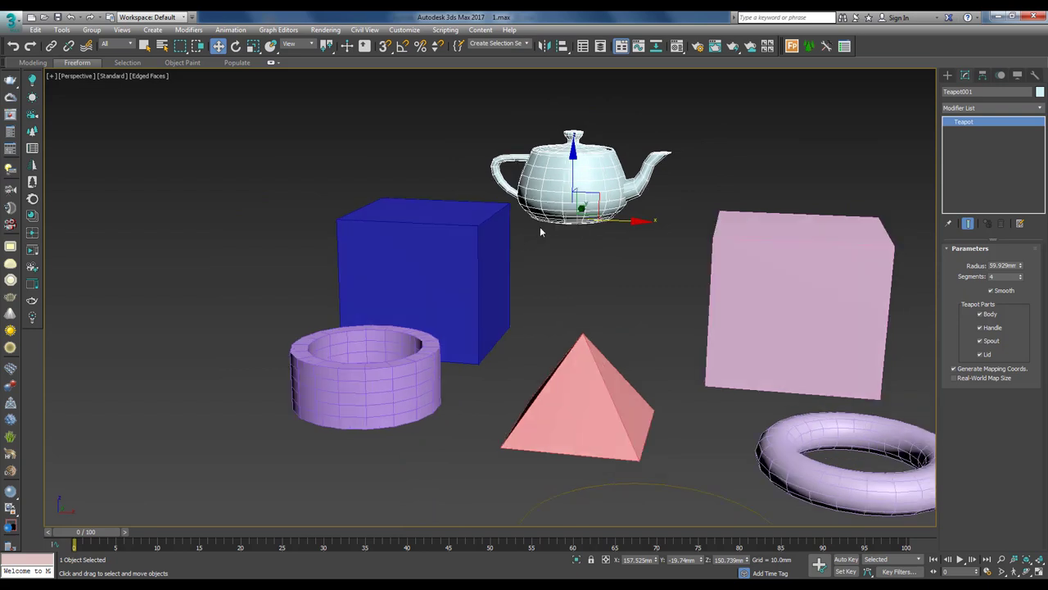
middle_click_drag(578, 198, 578, 205, "alt")
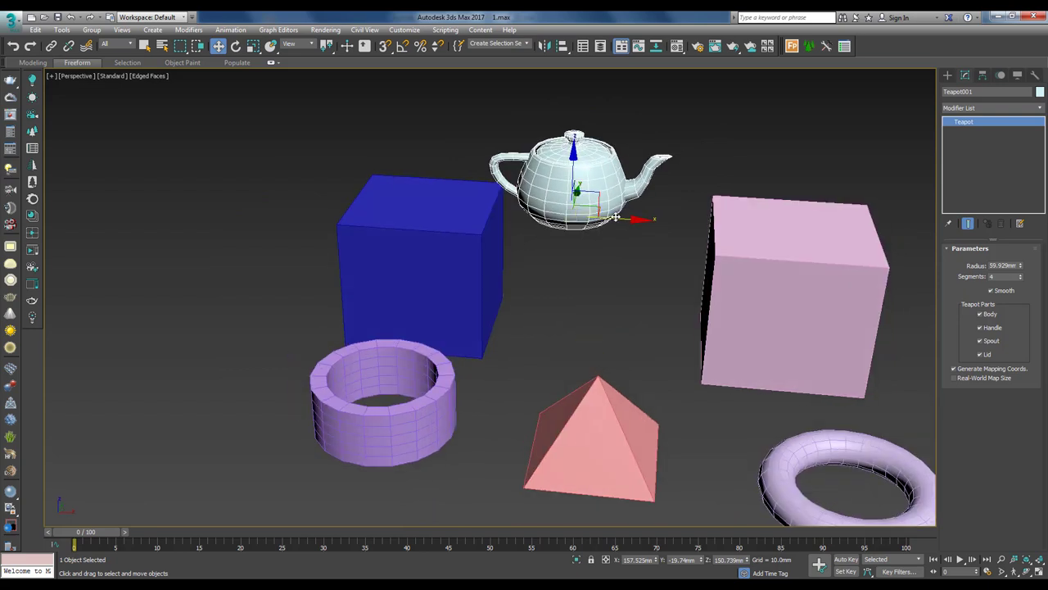
mouse_move(619, 217)
left_mouse_down()
mouse_move(479, 209)
mouse_move(629, 221)
left_mouse_up()
key("alt+a")
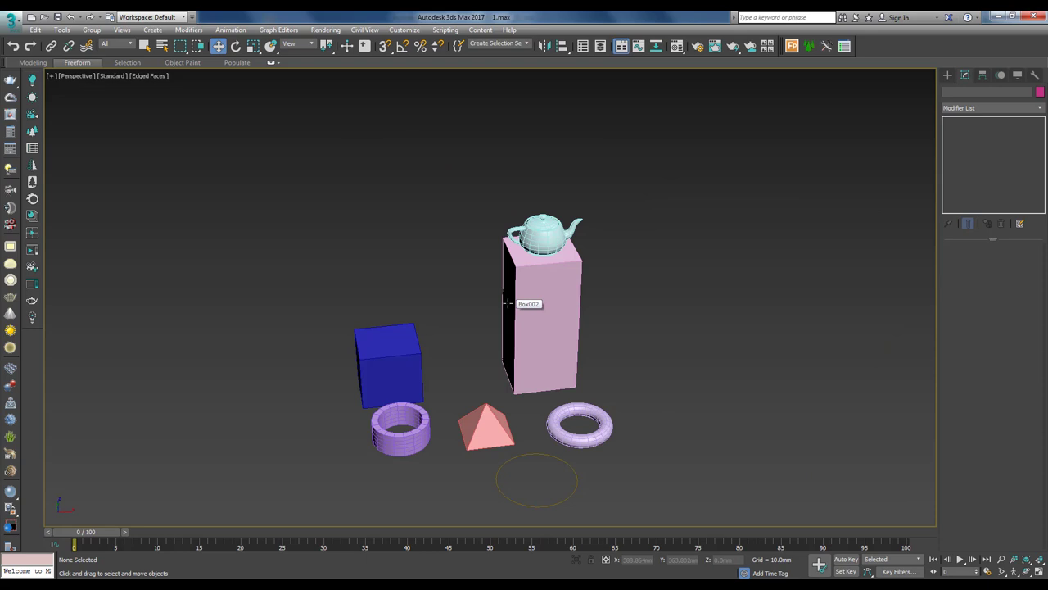
left_click(463, 218)
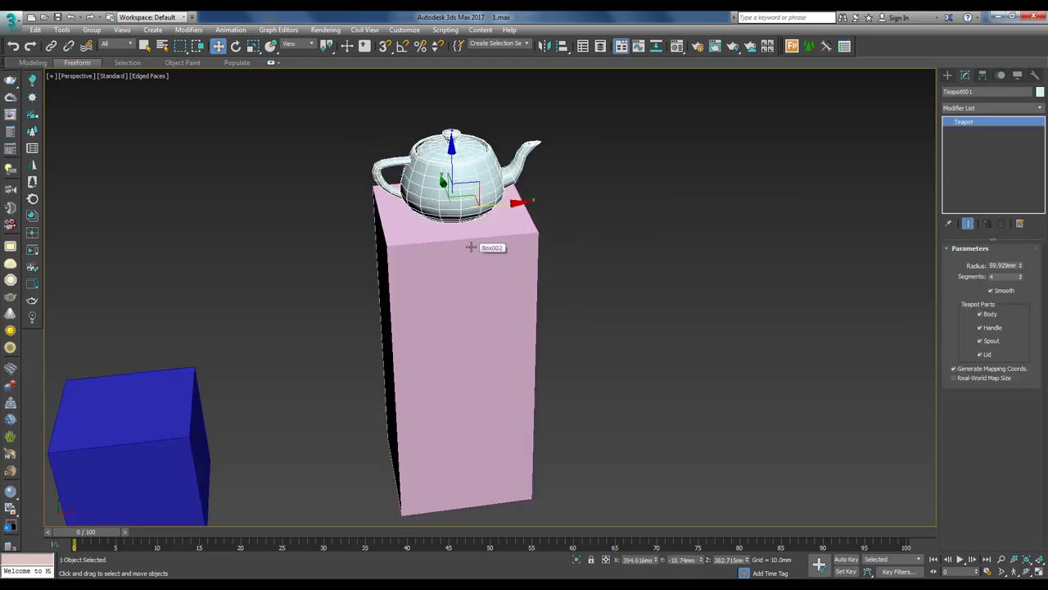
Step: Select the pink box together with the teapot and group them under the default group name
scroll(471, 247, "down", 3)
left_click(460, 309, "ctrl")
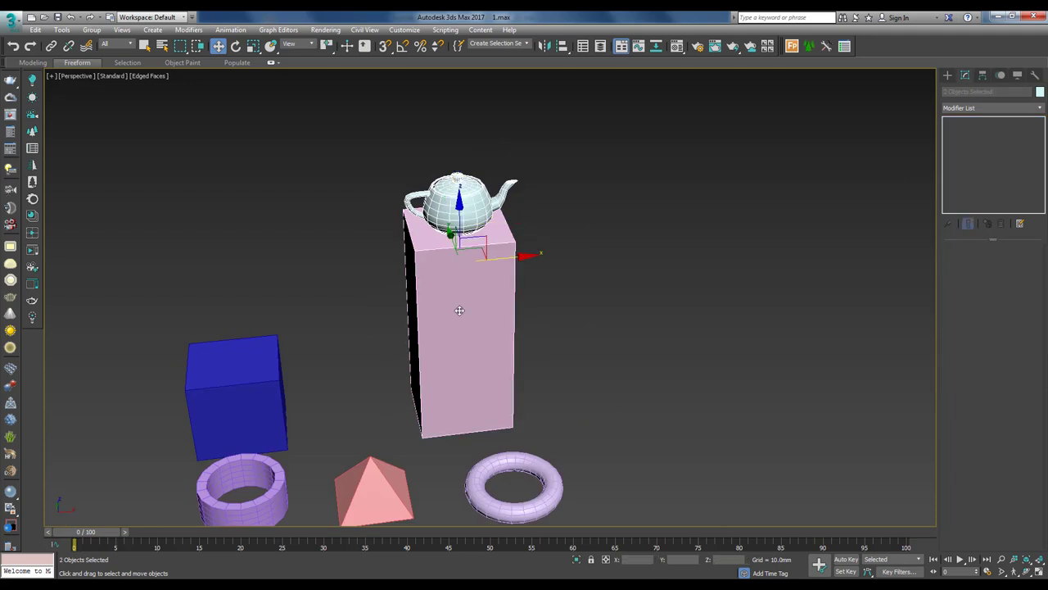
mouse_move(522, 271)
middle_mouse_down()
mouse_move(540, 275)
mouse_move(510, 260)
middle_mouse_up()
key("ctrl+g")
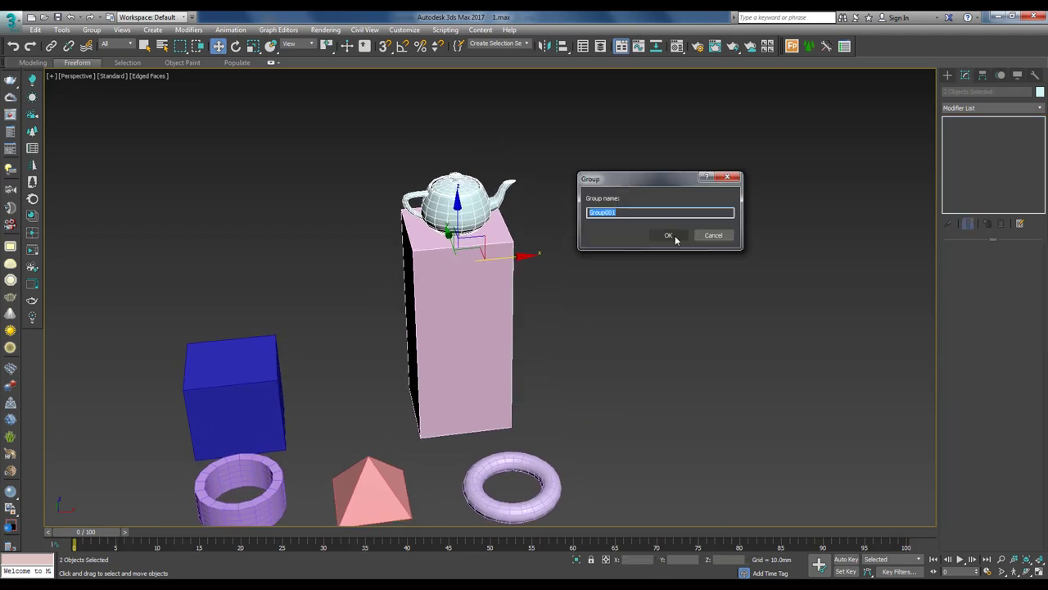
left_click_drag(645, 178, 545, 152)
left_click(566, 209)
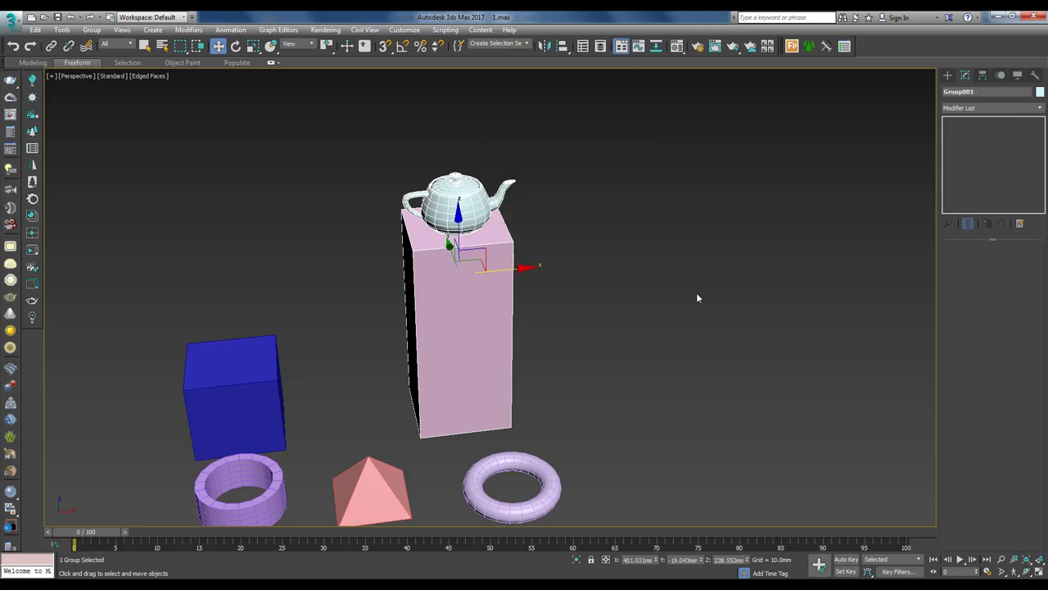
Step: Shift the teapot group along X and position the pyramid on top of the blue box beside the pink box
scroll(694, 295, "down", 4)
left_click_drag(504, 236, 519, 262)
middle_click_drag(524, 267, 477, 205, "alt")
scroll(496, 178, "up", 3)
middle_click_drag(447, 274, 455, 267, "alt")
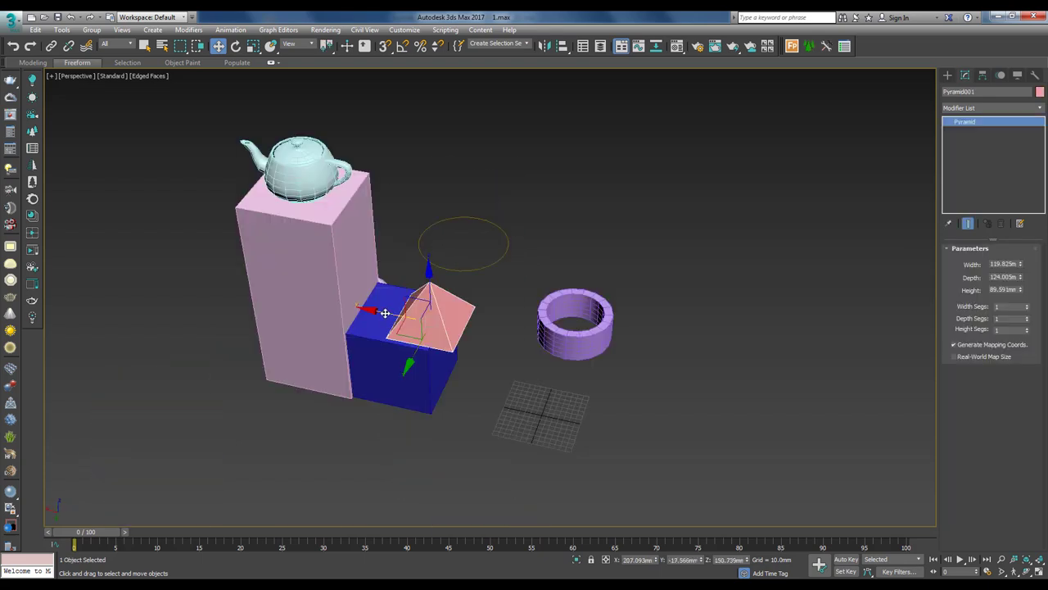
left_click_drag(384, 313, 360, 309)
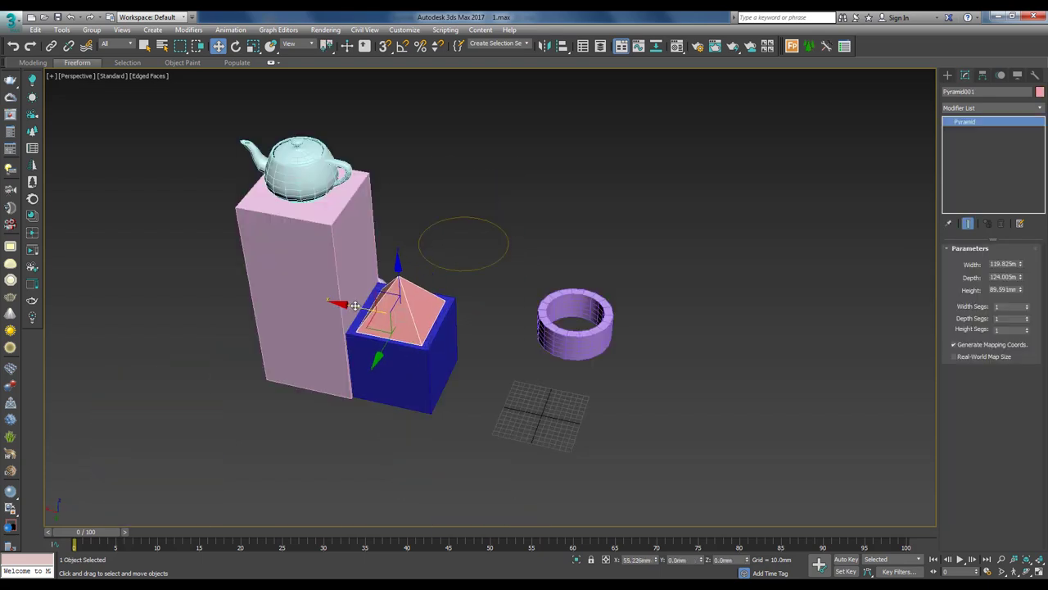
middle_click_drag(361, 309, 303, 289, "alt")
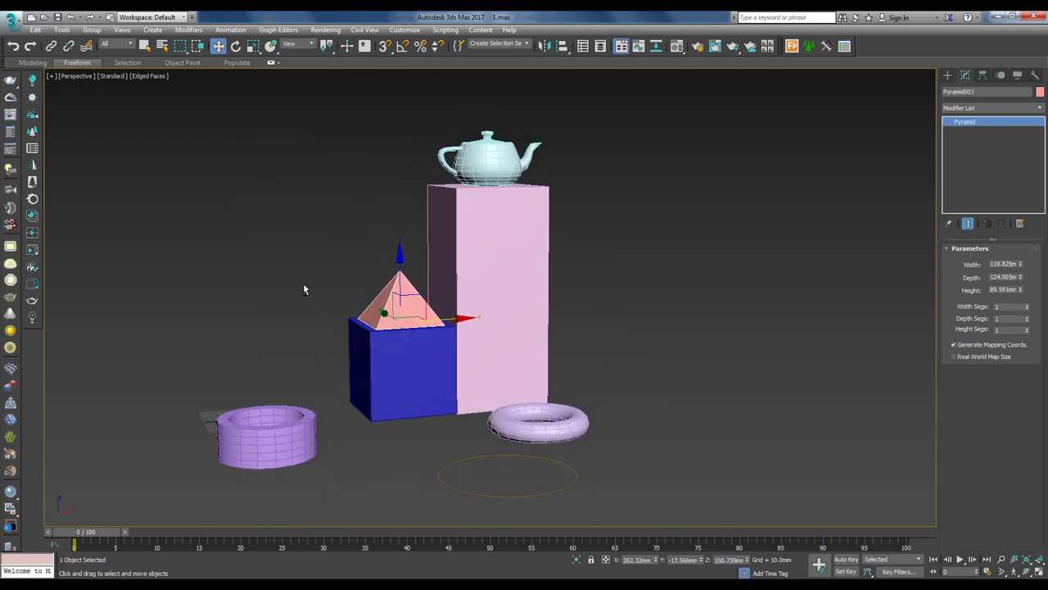
Step: Select the pyramid and the blue box and attach both to the group holding the teapot and pink box
left_click(475, 271)
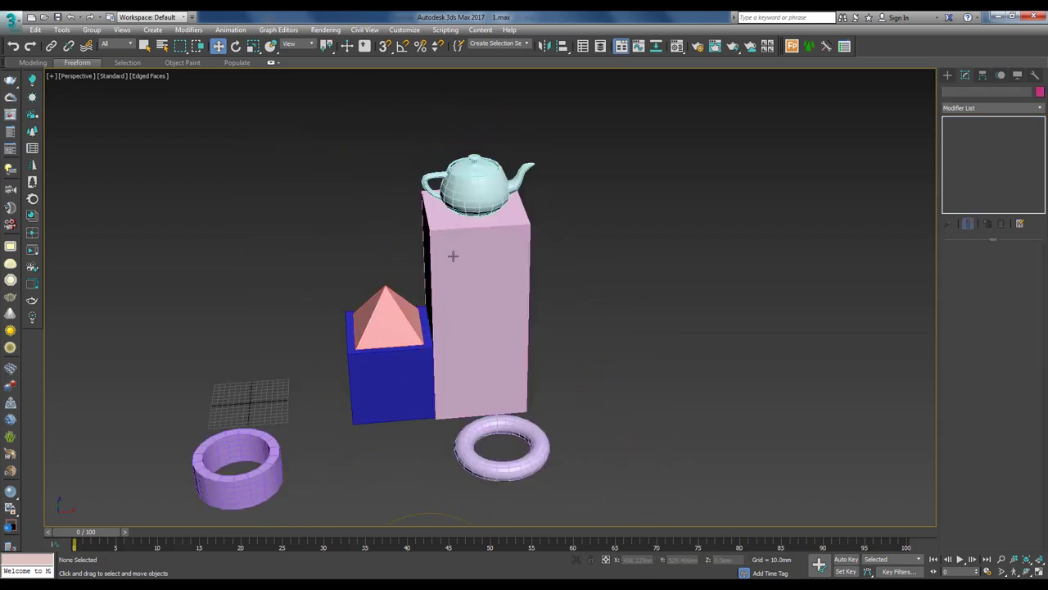
left_click(452, 256)
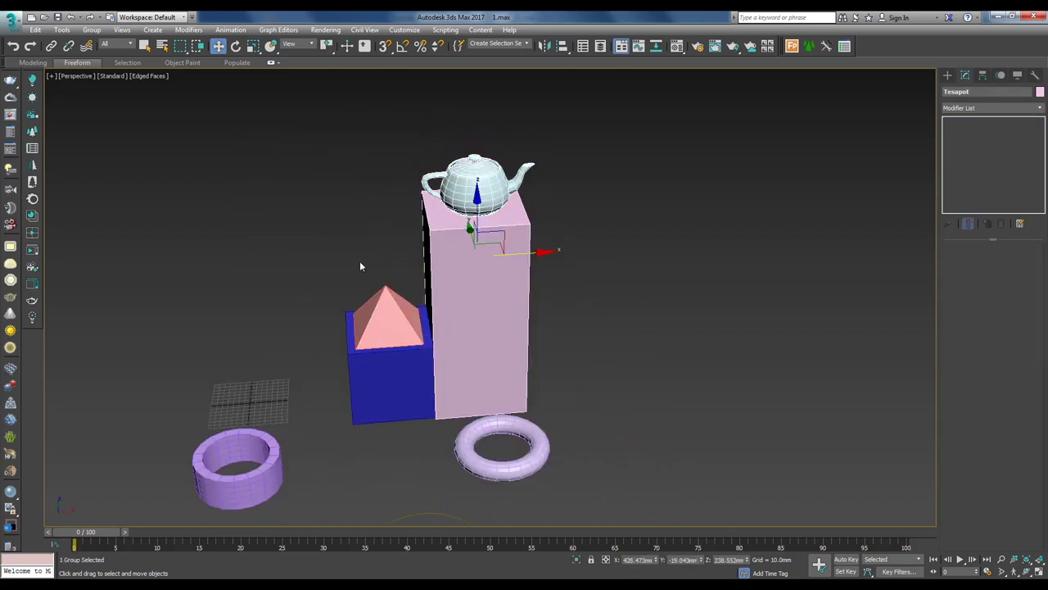
left_click(360, 267)
left_click(394, 323)
left_click(392, 371, "ctrl")
left_click(91, 31)
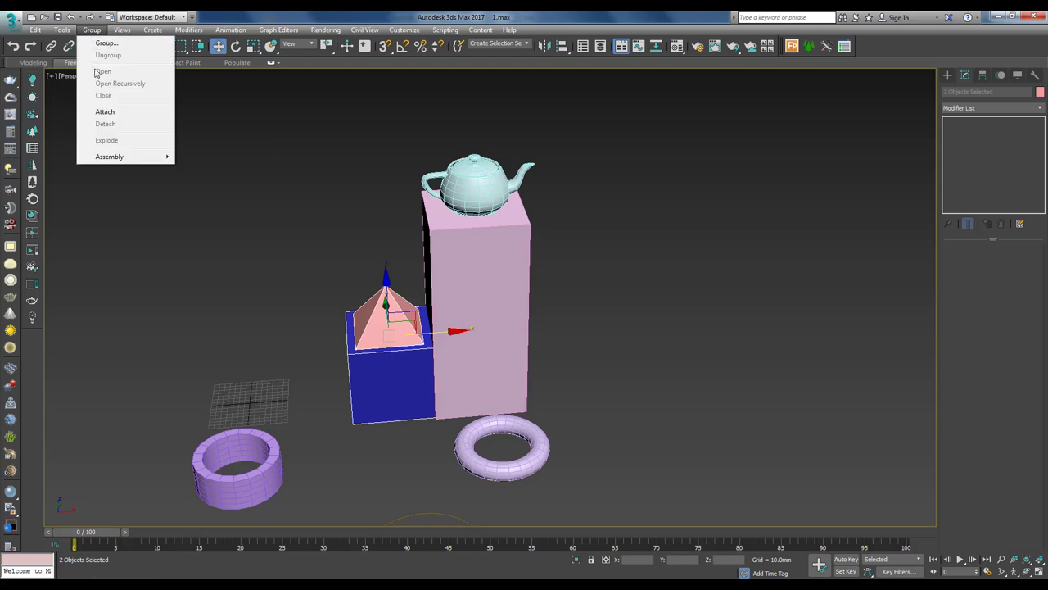
left_click(105, 111)
left_click(477, 245)
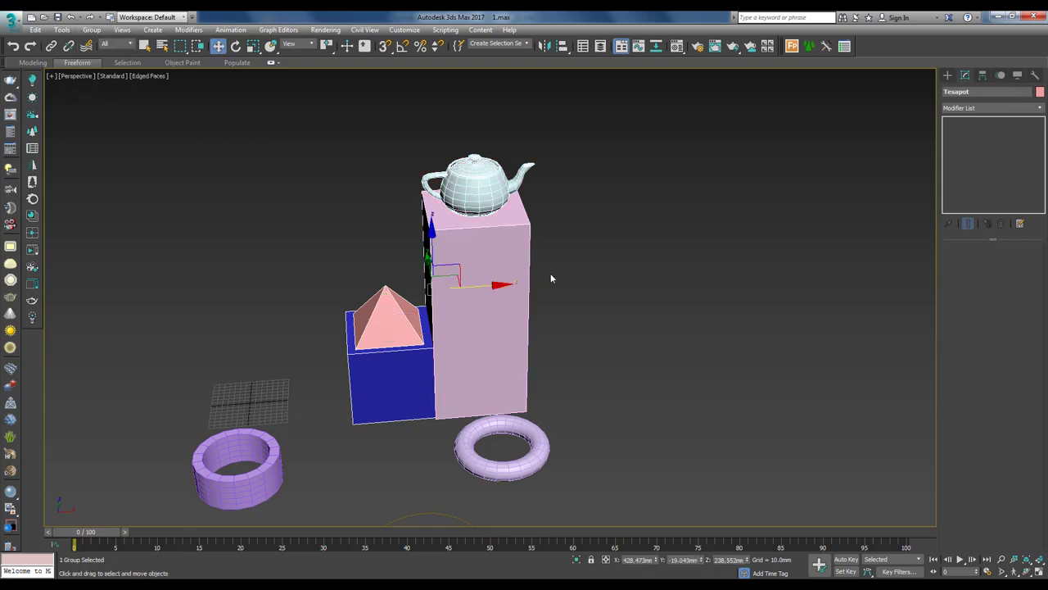
Step: Open the Teapot group so that its individual members can be edited
middle_click_drag(550, 279, 409, 282, "alt")
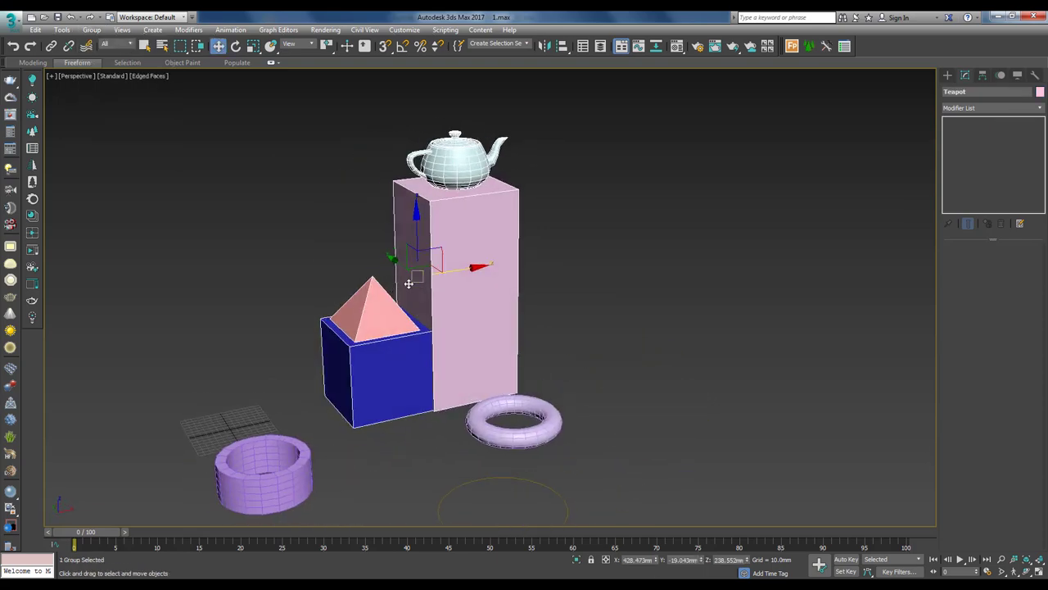
middle_click_drag(472, 269, 414, 272, "alt")
left_click(91, 30)
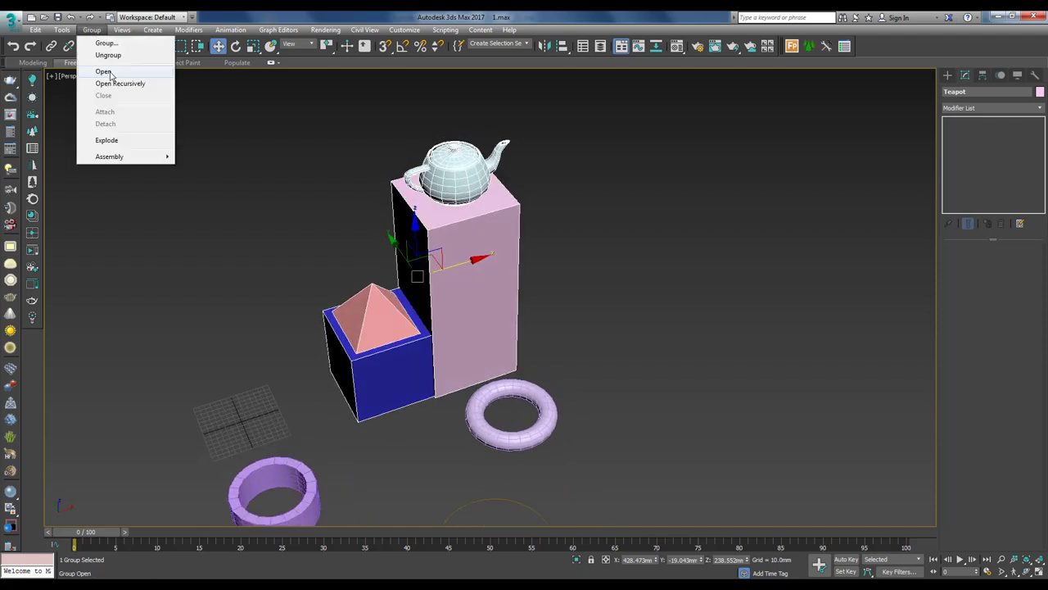
left_click(438, 290)
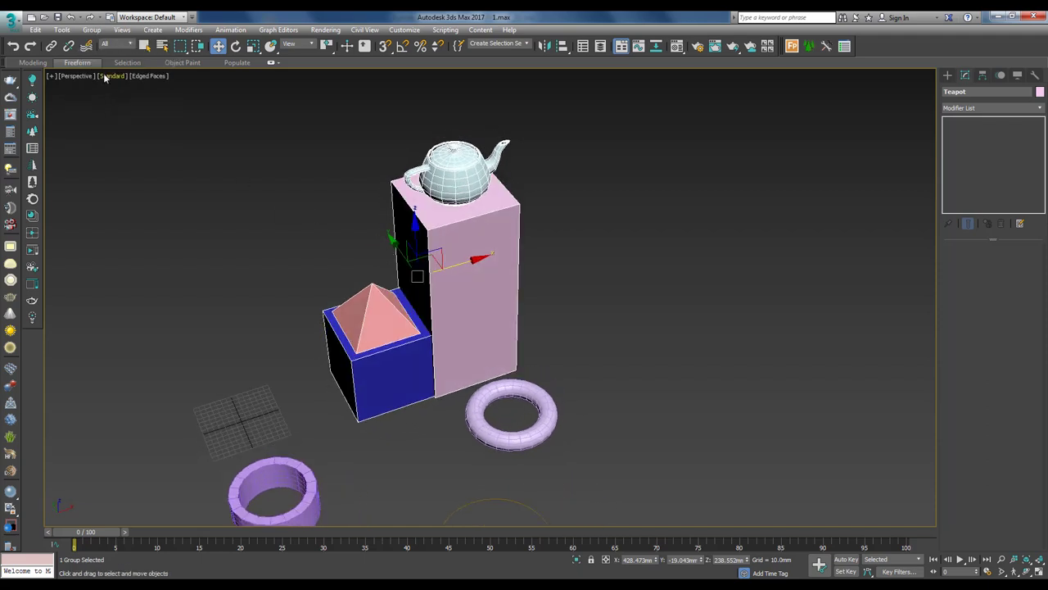
left_click(91, 30)
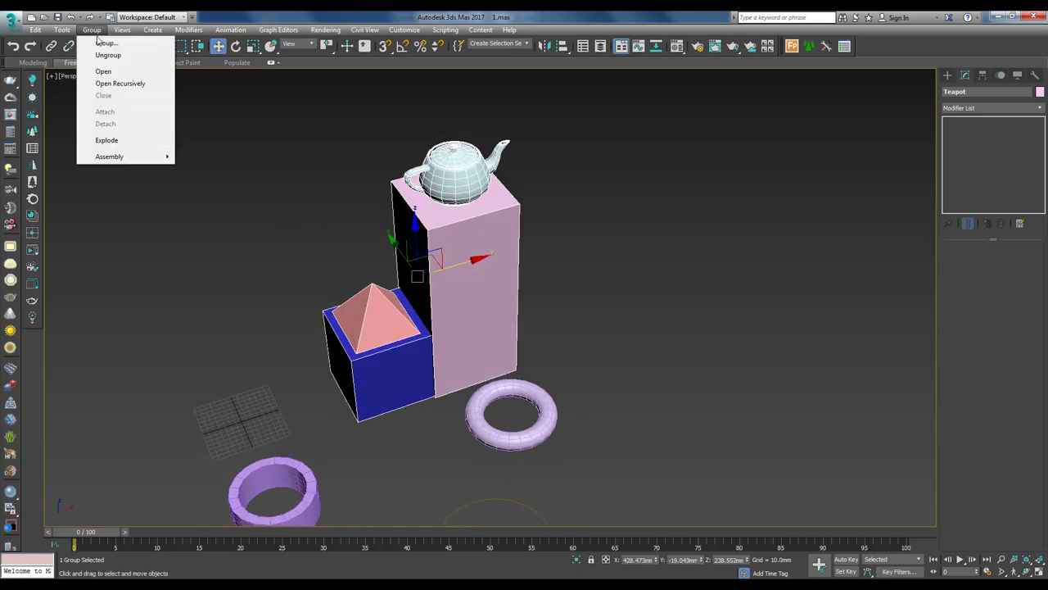
left_click(113, 78)
Step: Enlarge the grouped pyramid's base to about 144 mm wide and 138 mm deep, and reposition it along X over the blue box
left_click(376, 323)
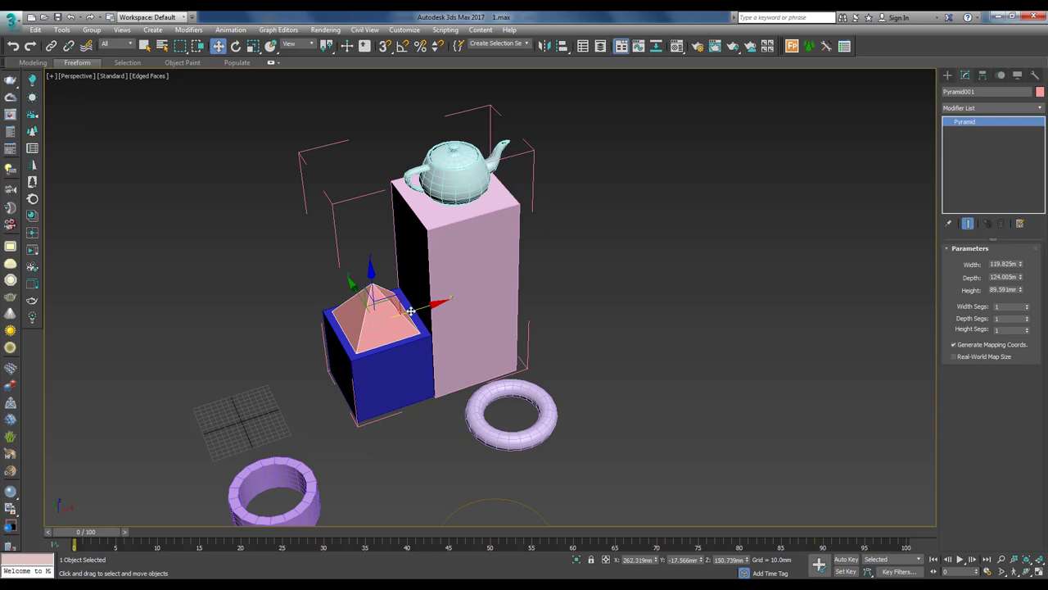
left_click_drag(412, 311, 417, 311)
left_click_drag(1021, 276, 1021, 254)
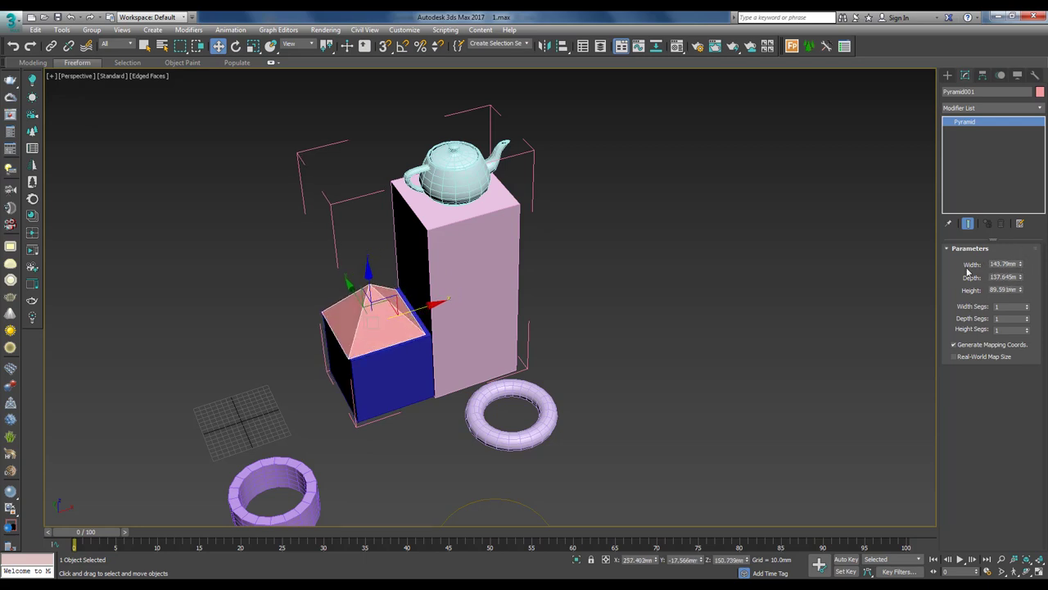
left_click(466, 267)
left_click(382, 329)
mouse_move(412, 312)
left_mouse_down()
mouse_move(389, 318)
mouse_move(418, 310)
left_mouse_up()
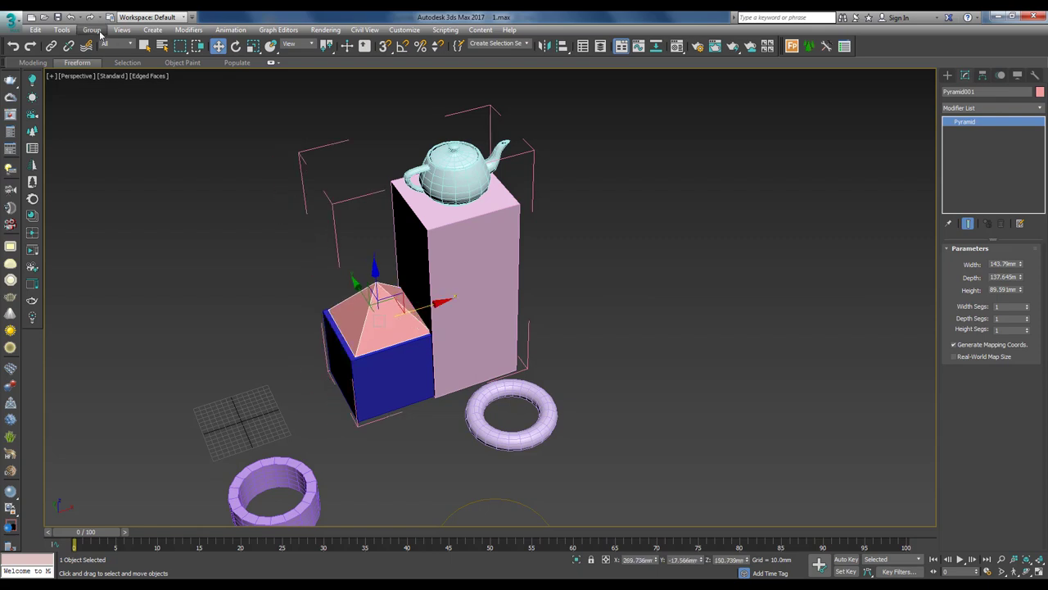
Step: Detach the pyramid from the open group and move it along X, well clear of the boxes
left_click(98, 31)
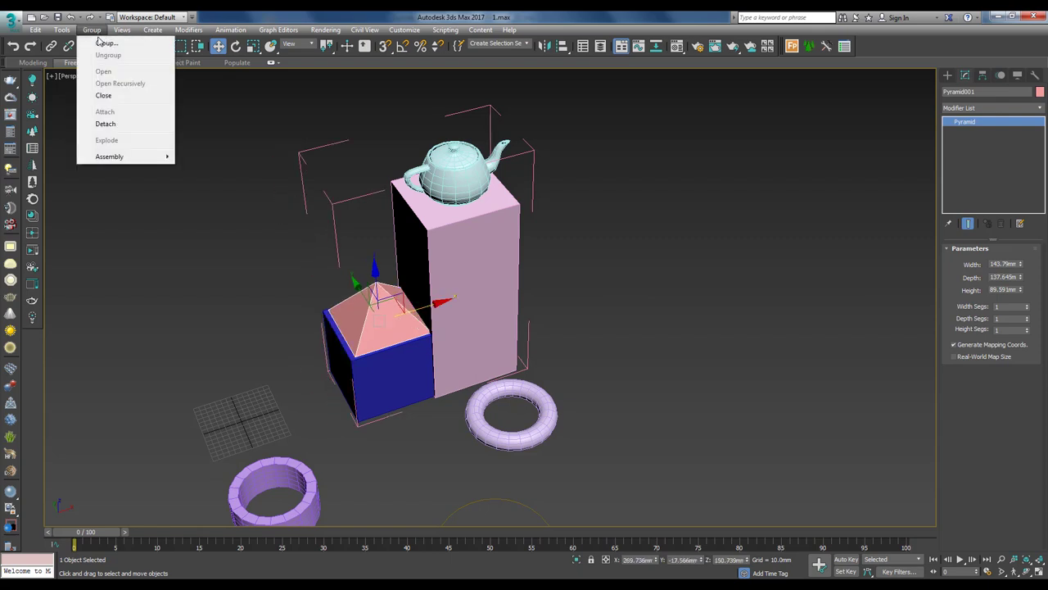
left_click(106, 124)
left_click_drag(425, 307, 247, 360)
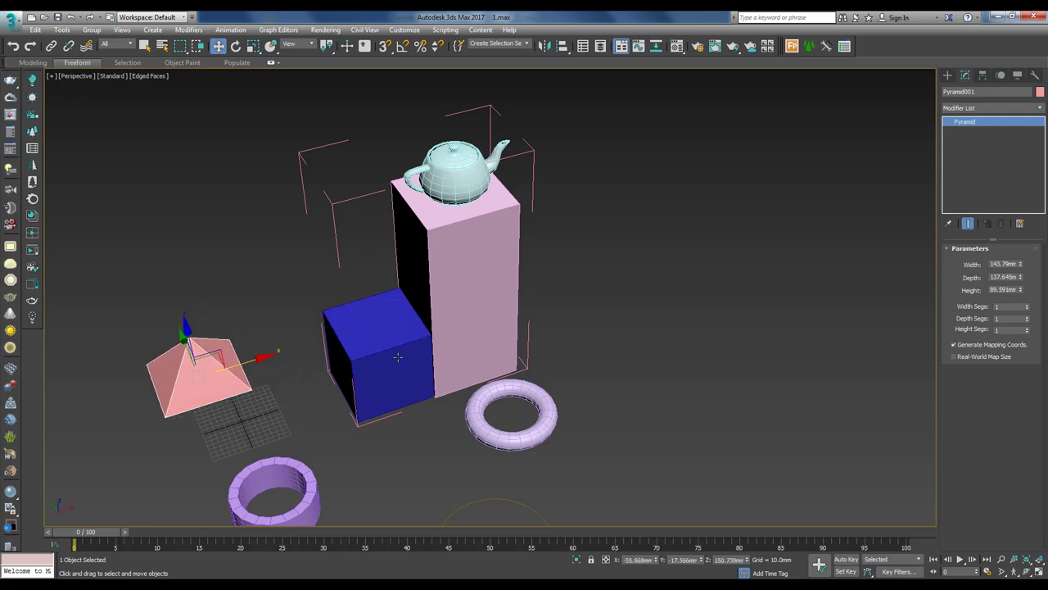
Step: Select the pink box inside the open group and close the group
left_click(467, 277)
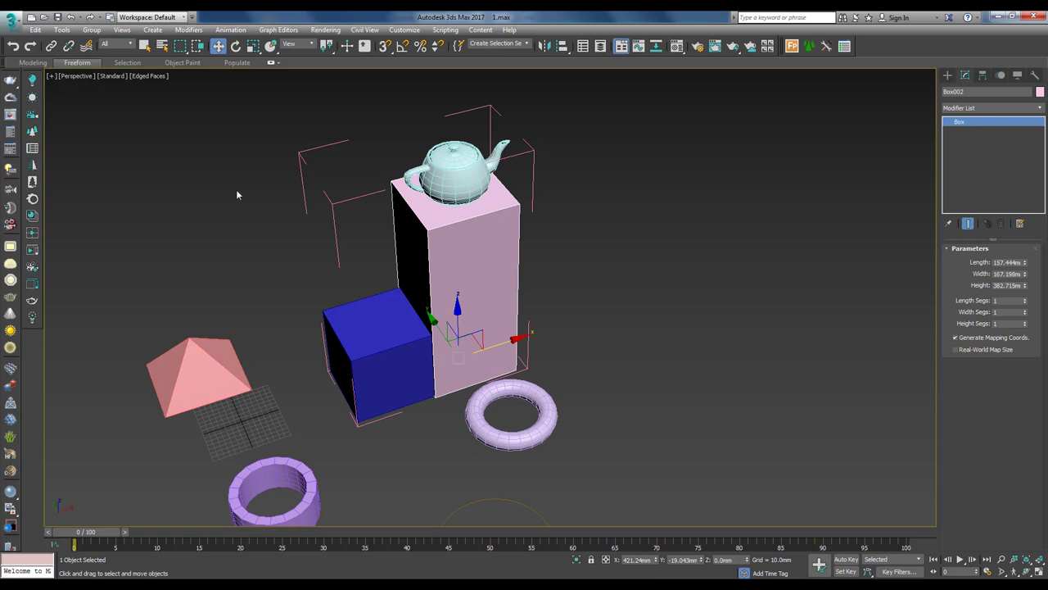
left_click(91, 29)
left_click(106, 94)
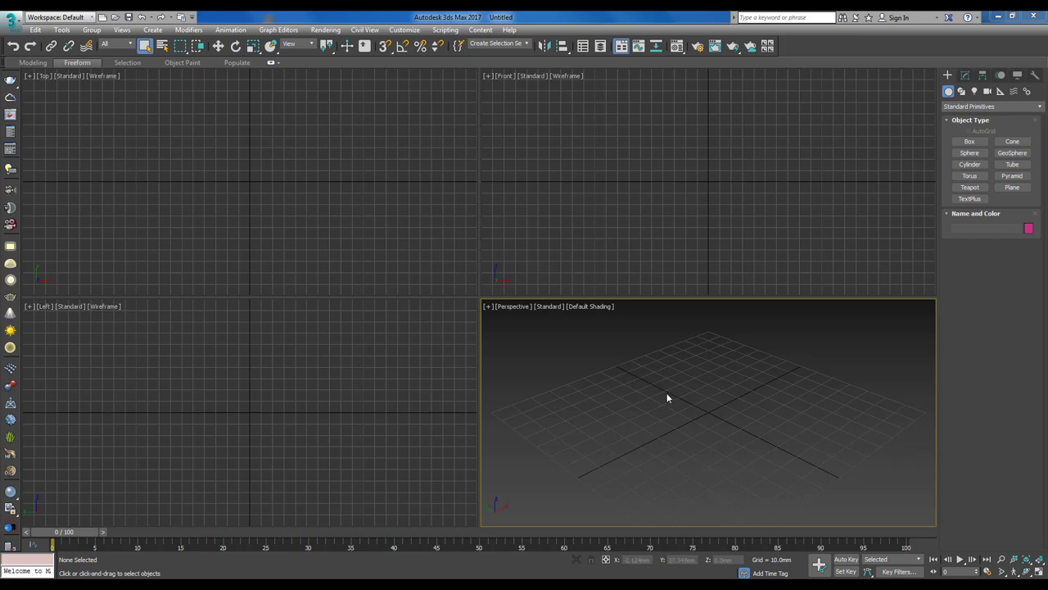
Step: Create a box about 56 mm long, 61 mm wide and 57 mm high on the grid in a maximized Perspective view
left_click(970, 141)
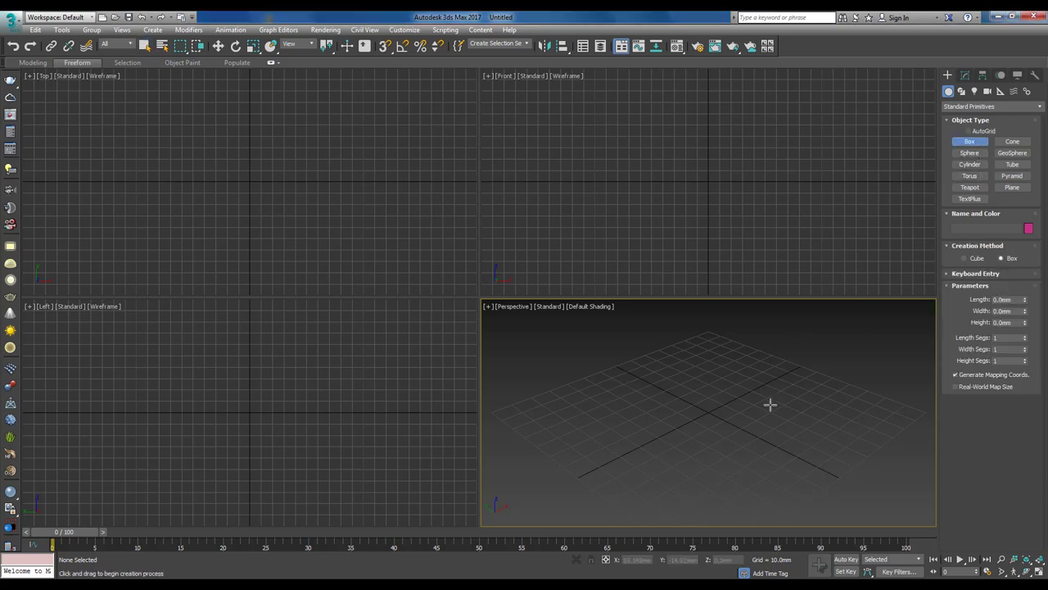
middle_click_drag(770, 402, 578, 401, "alt")
key("alt+w")
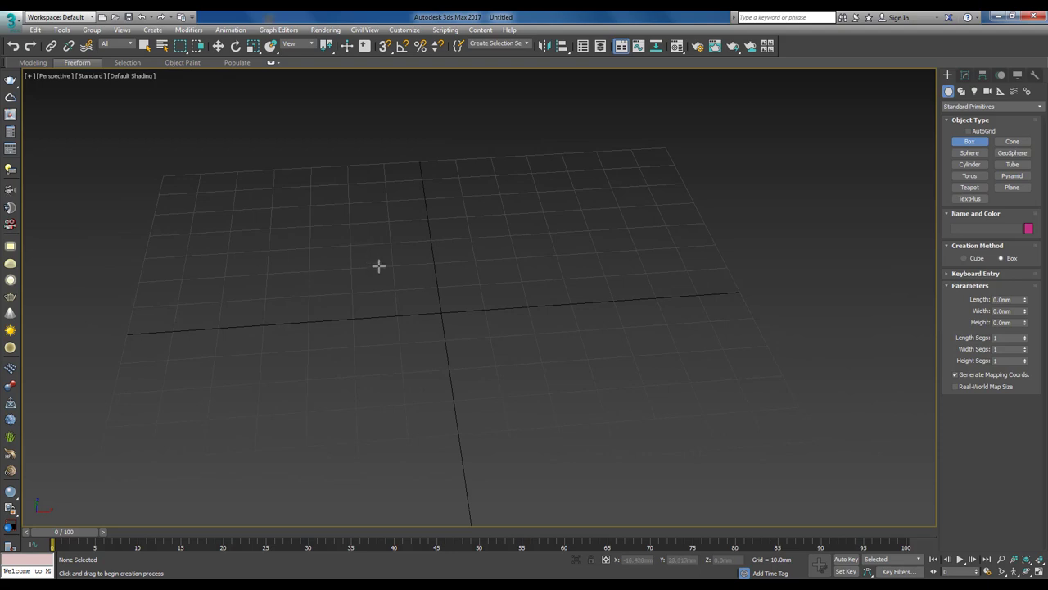
left_click_drag(379, 265, 576, 390)
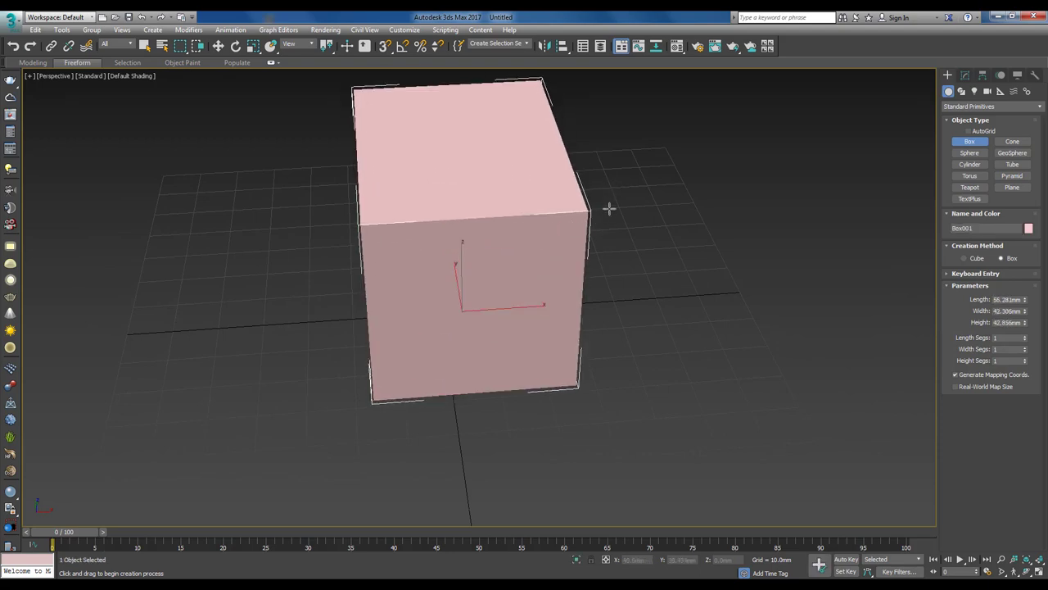
left_click(610, 209)
key("w")
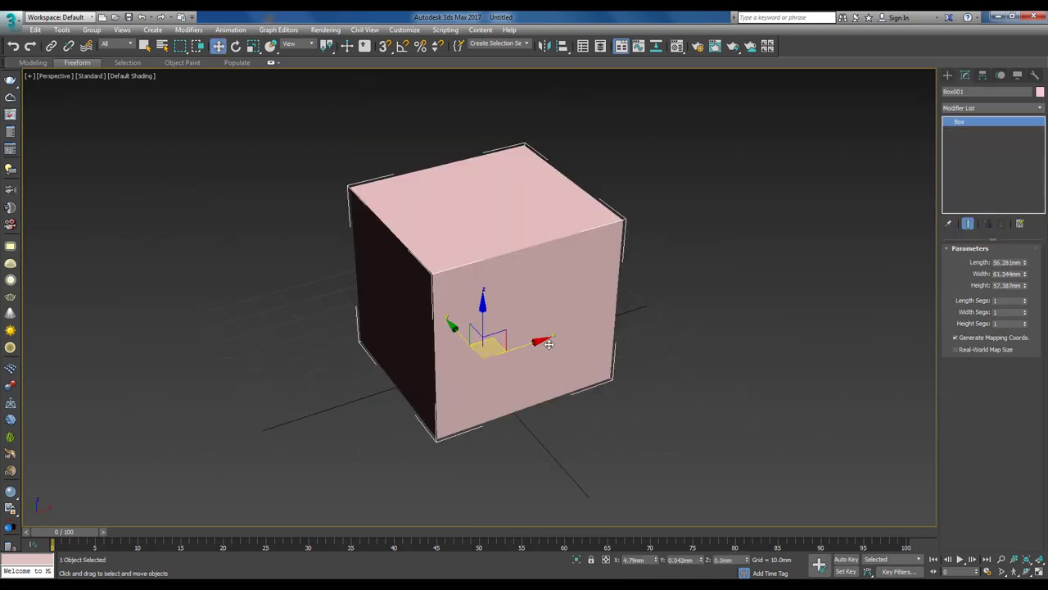
Step: Display the box in wireframe and examine where its pivot point lies
mouse_move(514, 369)
middle_mouse_down()
mouse_move(489, 377)
mouse_move(456, 339)
mouse_move(486, 383)
mouse_move(449, 323)
middle_mouse_up()
key("F3")
scroll(508, 371, "up", 3)
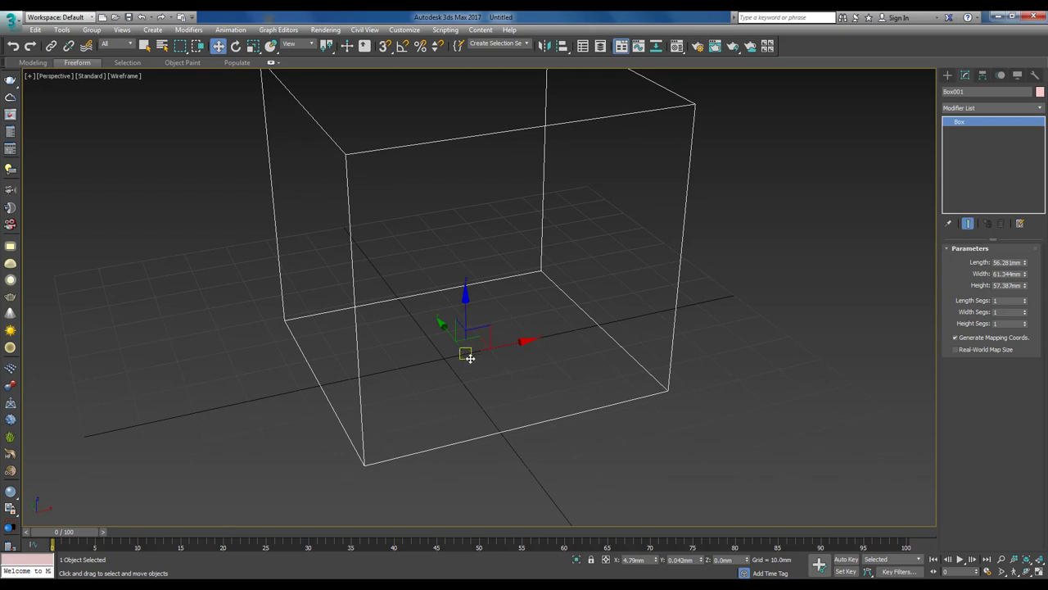
scroll(473, 359, "down", 3)
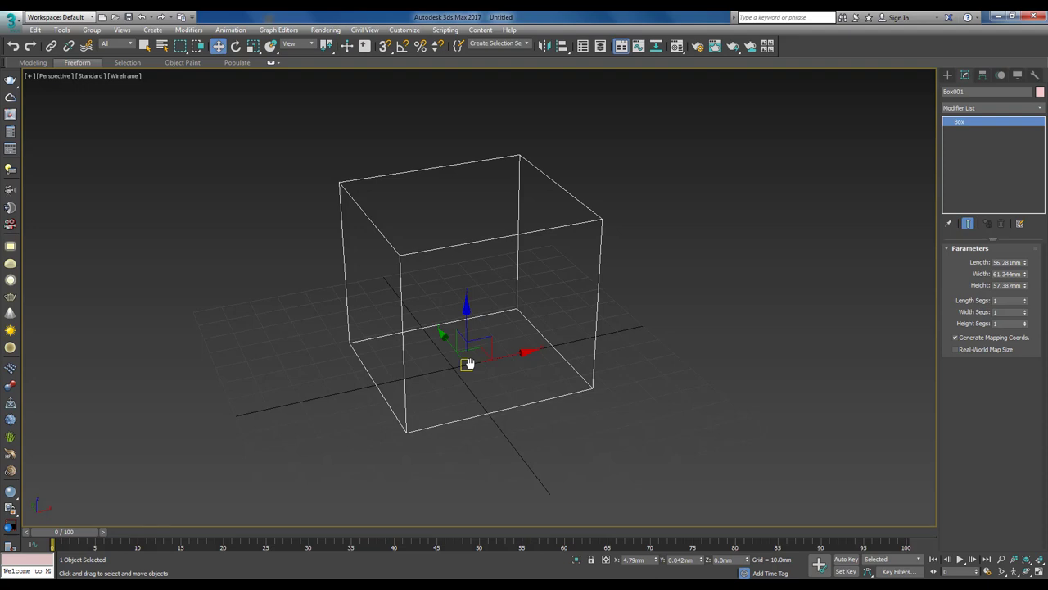
Step: Try rotating the box about its base pivot, comparing shaded and wireframe display, and cancel the rotation
middle_click_drag(470, 363, 485, 332, "alt")
key("e")
mouse_move(486, 333)
left_mouse_down()
mouse_move(533, 370)
mouse_move(531, 361)
mouse_move(545, 360)
mouse_move(496, 252)
mouse_move(531, 339)
mouse_move(514, 350)
left_mouse_up()
key("F3")
right_click(514, 350)
key("F3")
key("w")
middle_click_drag(500, 351, 468, 372, "alt")
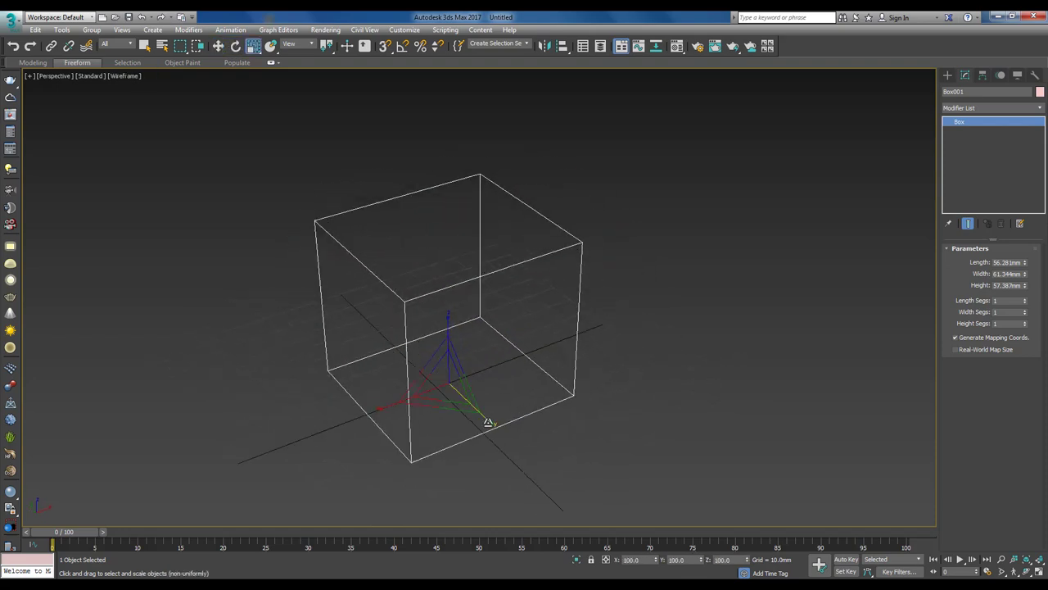
Step: Try scaling the box along Y to about 187 percent from its base pivot, and cancel the scaling
scroll(488, 418, "down", 4)
key("r")
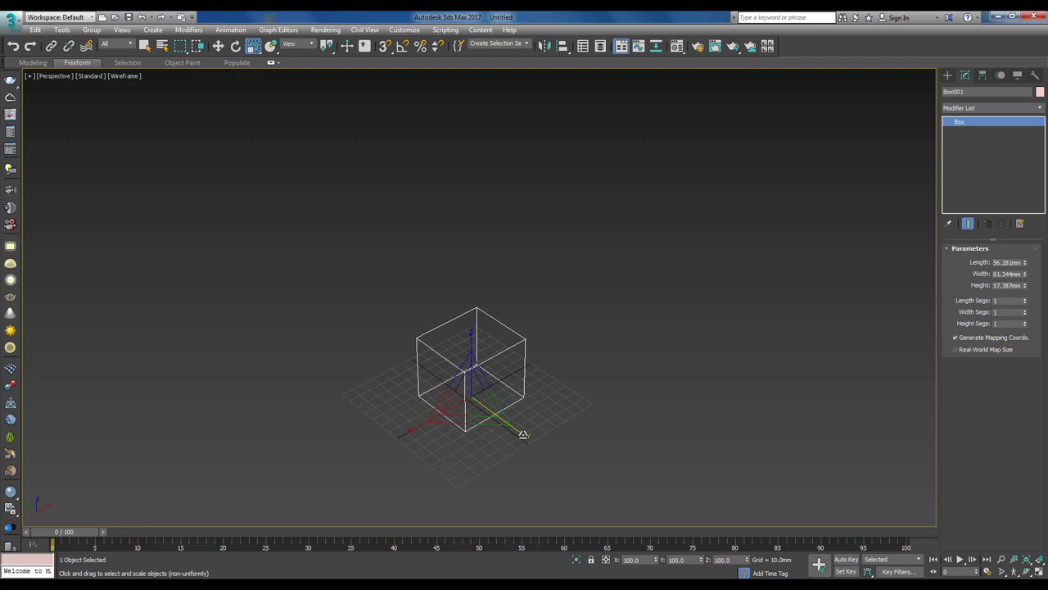
left_click_drag(523, 434, 546, 452)
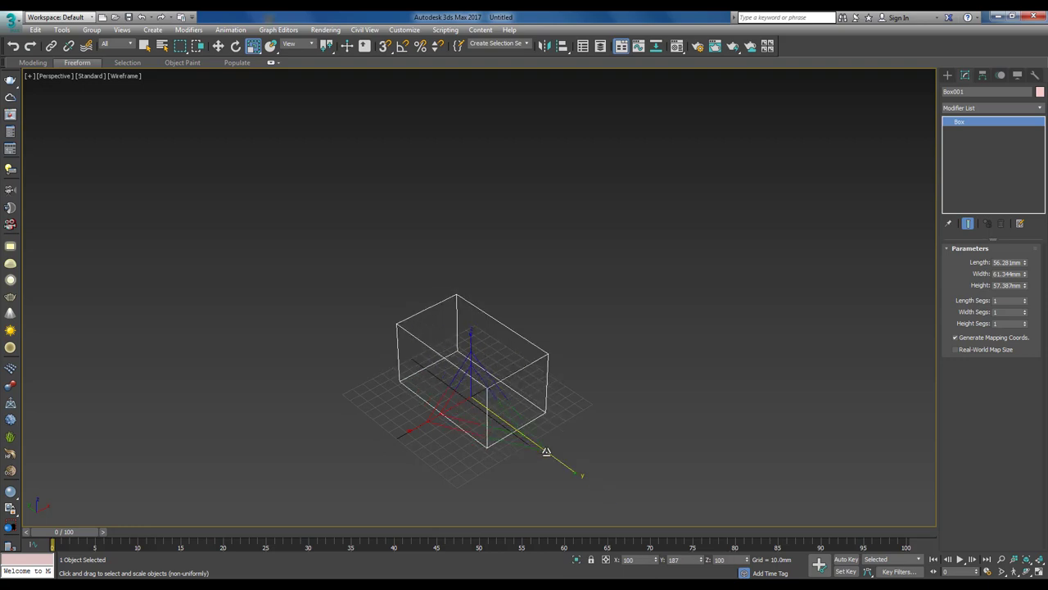
right_click(546, 451)
left_click_drag(473, 397, 481, 376)
right_click(481, 376)
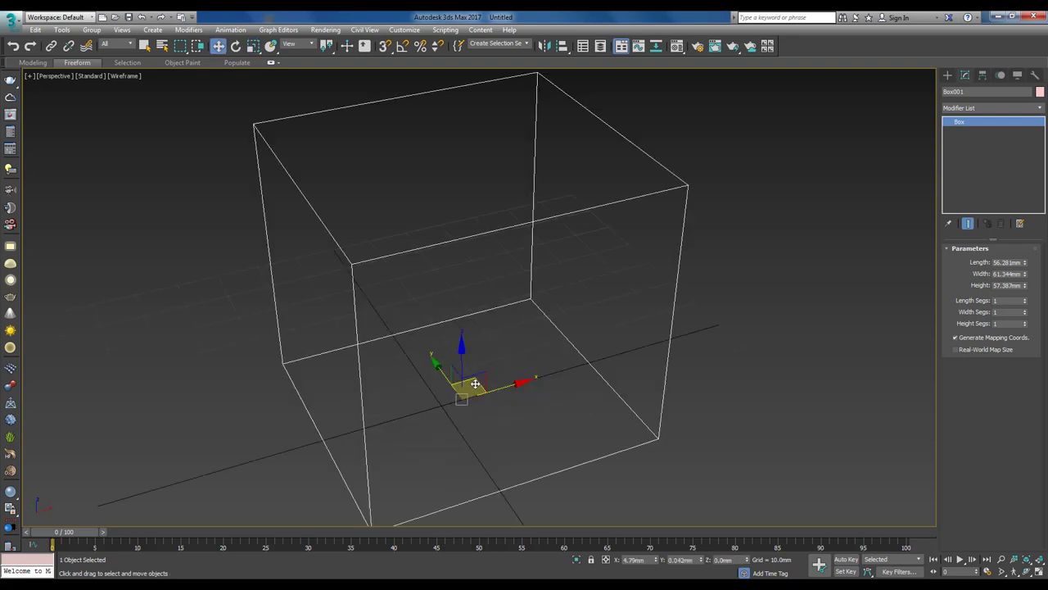
Step: Deselect the box, return to Default Shading, and open the Hierarchy settings for adjusting the pivot
scroll(471, 391, "down", 2)
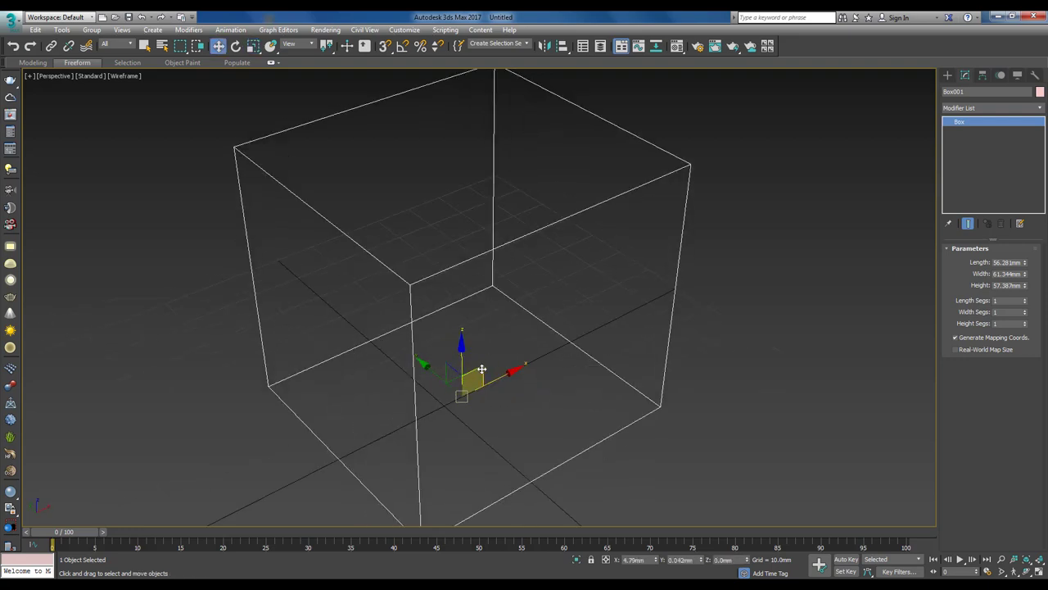
scroll(466, 405, "down", 2)
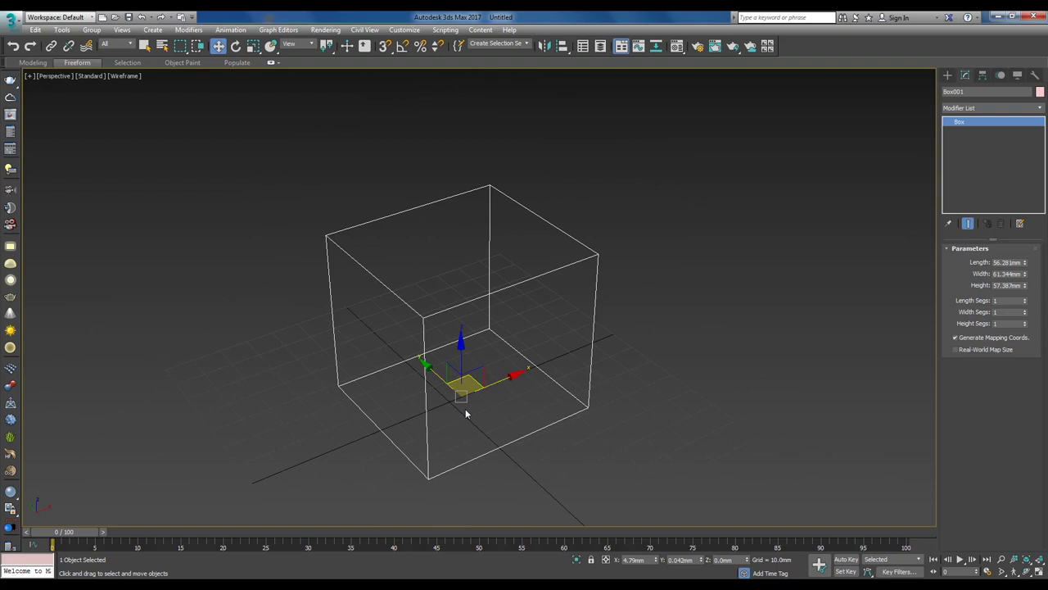
middle_click_drag(466, 413, 442, 420, "alt")
mouse_move(519, 375)
middle_mouse_down("alt")
mouse_move(512, 363)
mouse_move(475, 381)
mouse_move(473, 395)
mouse_move(483, 363)
mouse_move(501, 355)
middle_mouse_up("alt")
left_click(625, 343)
key("F3")
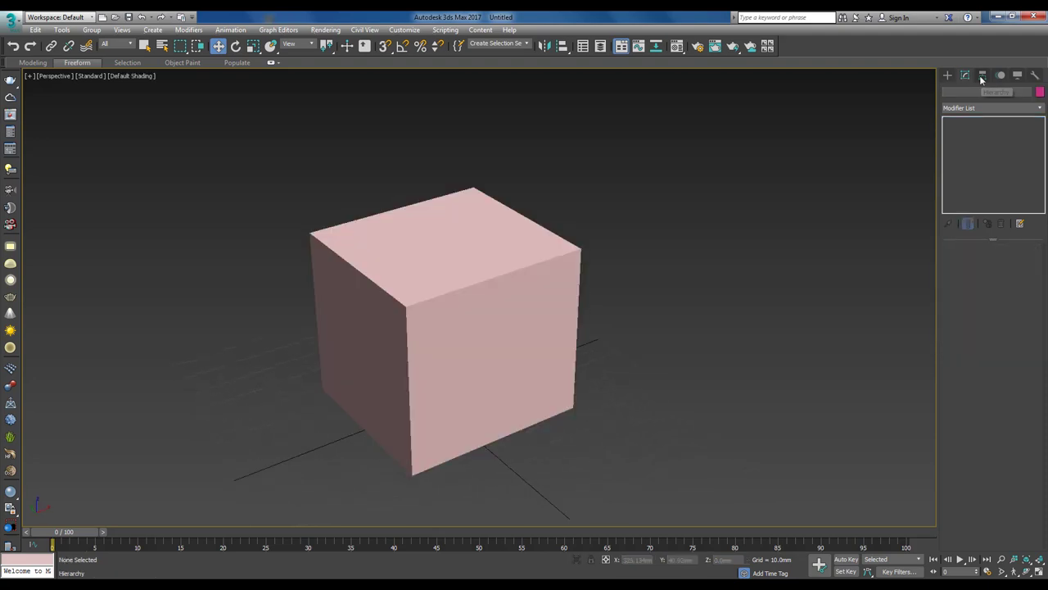
left_click(981, 75)
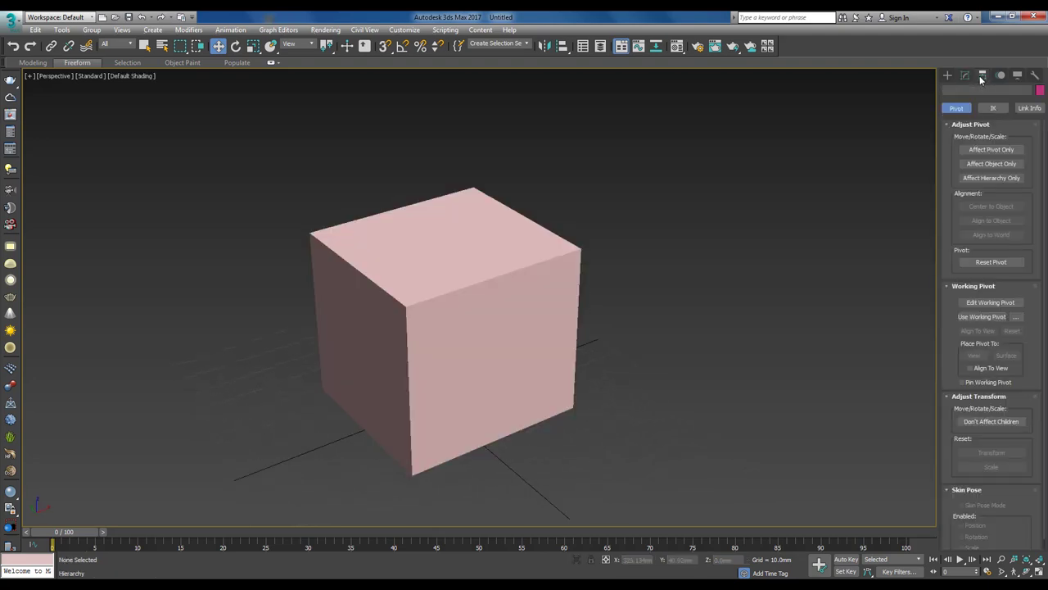
Step: Raise only the box's pivot along Z to about 26.6 mm, near the box's middle, with Affect Pivot Only in wireframe display
left_click(994, 152)
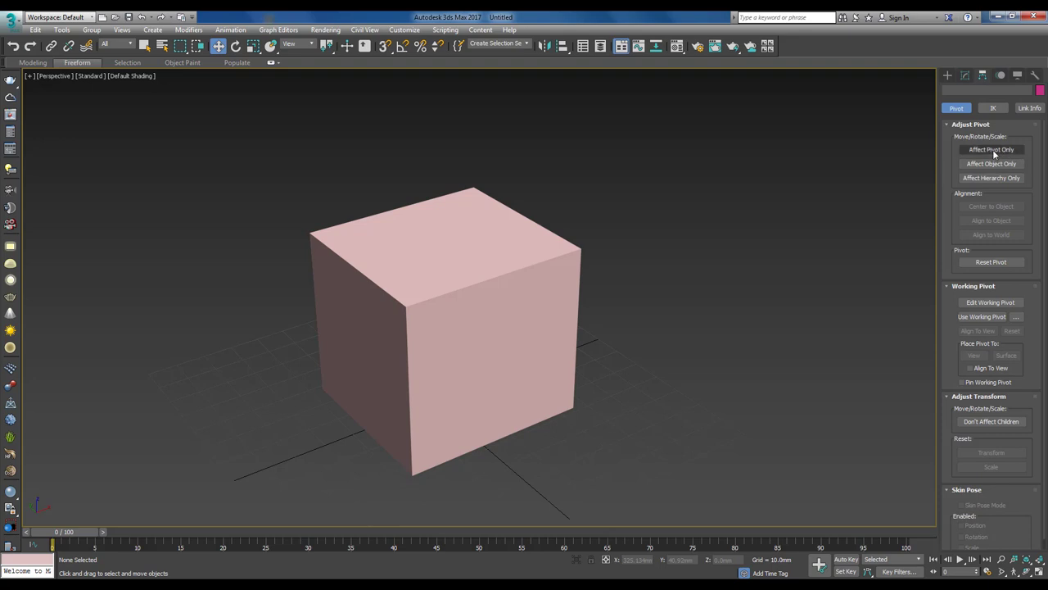
left_click(532, 253)
key("F3")
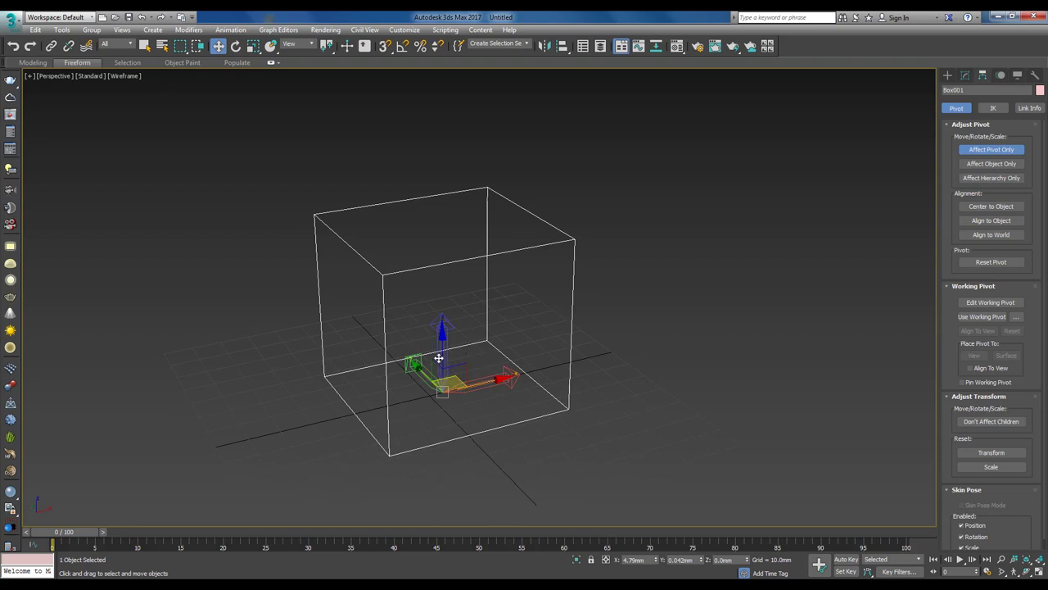
middle_click_drag(439, 358, 459, 312, "alt")
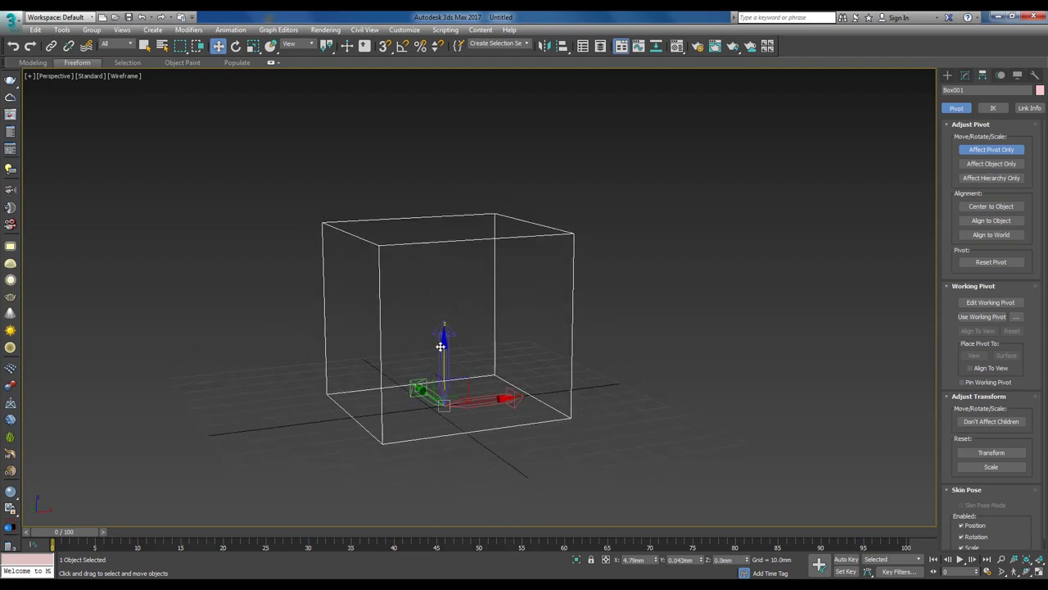
left_click_drag(443, 348, 478, 271)
left_click_drag(443, 285, 443, 289)
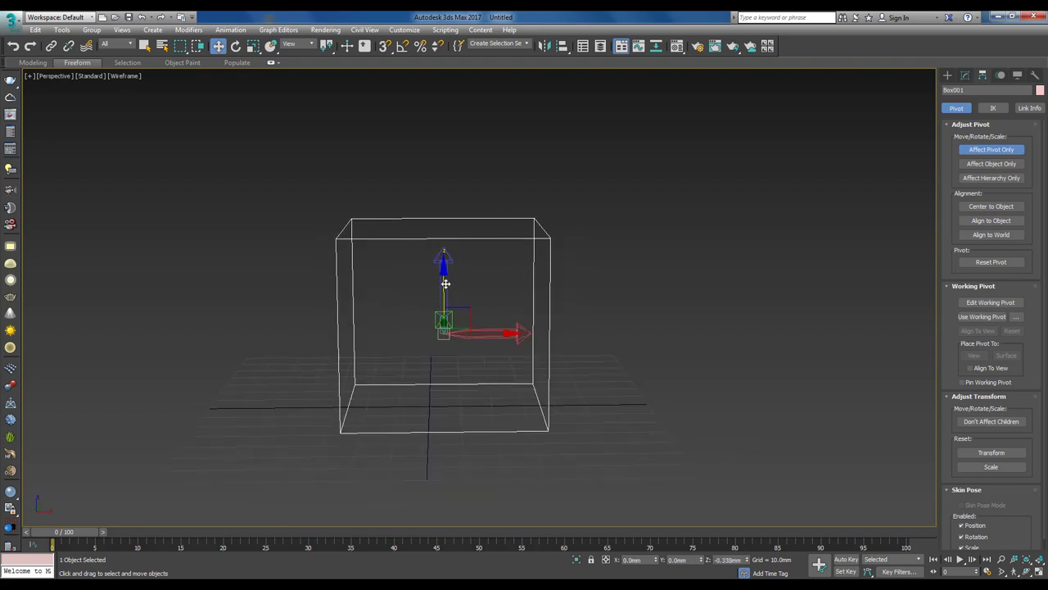
mouse_move(443, 287)
middle_mouse_down("alt")
mouse_move(472, 281)
mouse_move(462, 284)
middle_mouse_up("alt")
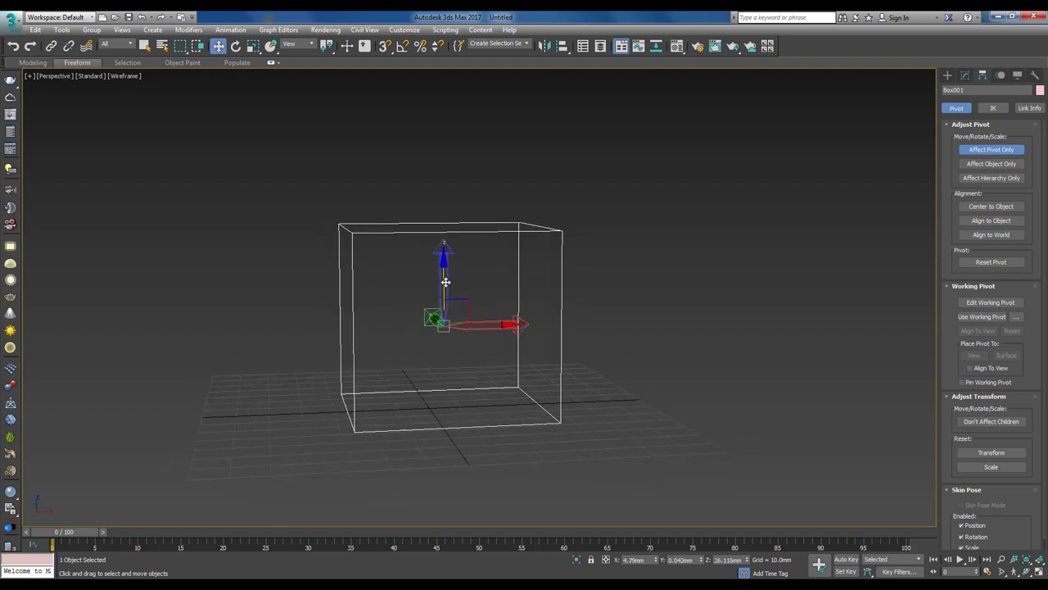
left_click_drag(445, 282, 447, 278)
middle_click_drag(447, 279, 462, 288, "alt")
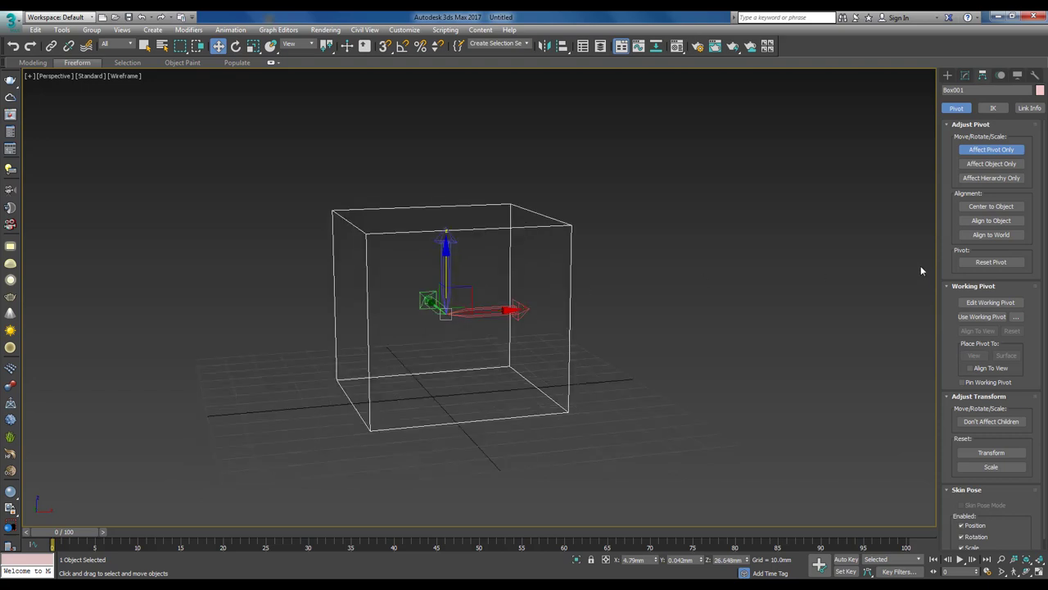
left_click(989, 151)
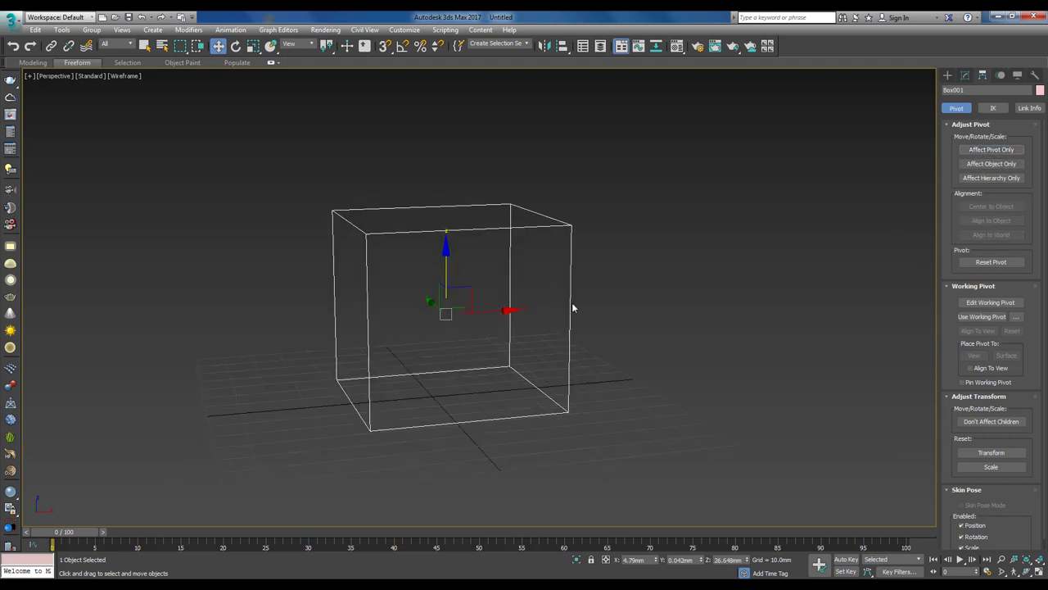
Step: Try rotating the box about its raised pivot, and undo the rotation
middle_click_drag(574, 303, 602, 326, "alt")
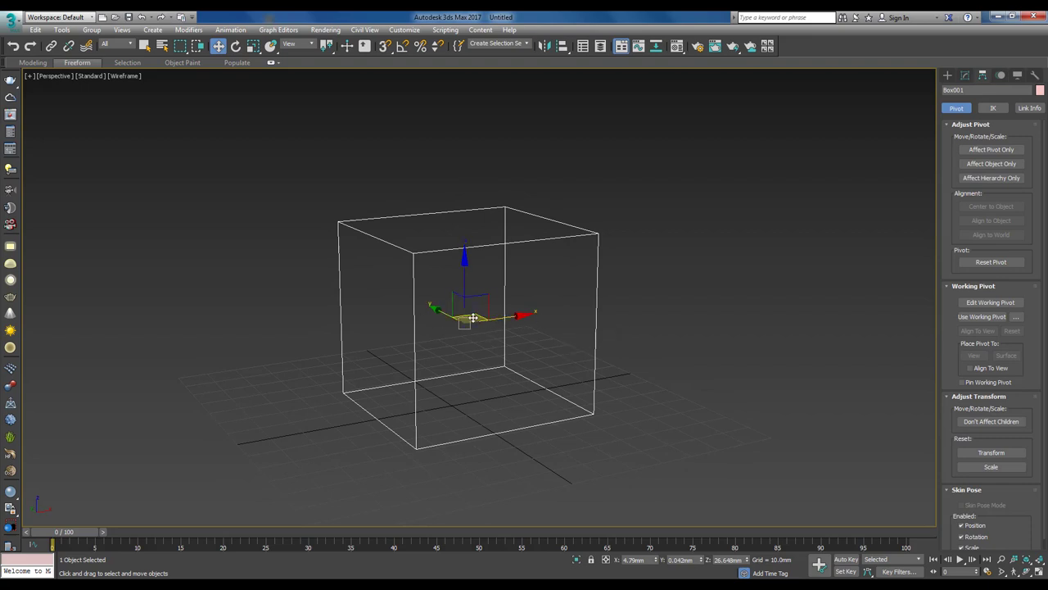
middle_click_drag(471, 330, 473, 298, "alt")
key("e")
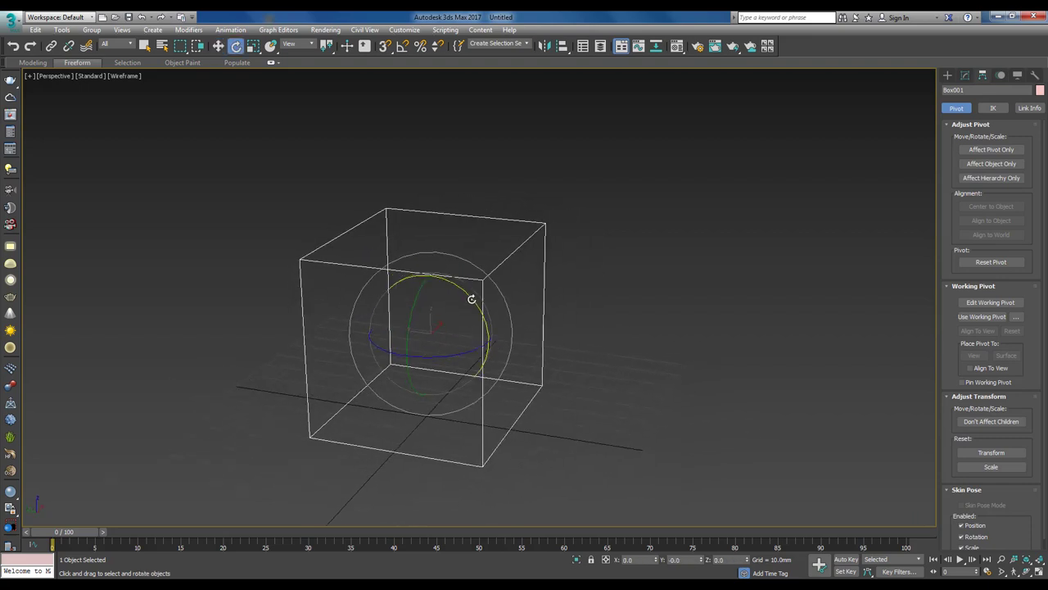
left_click_drag(473, 297, 414, 305)
key("ctrl+z")
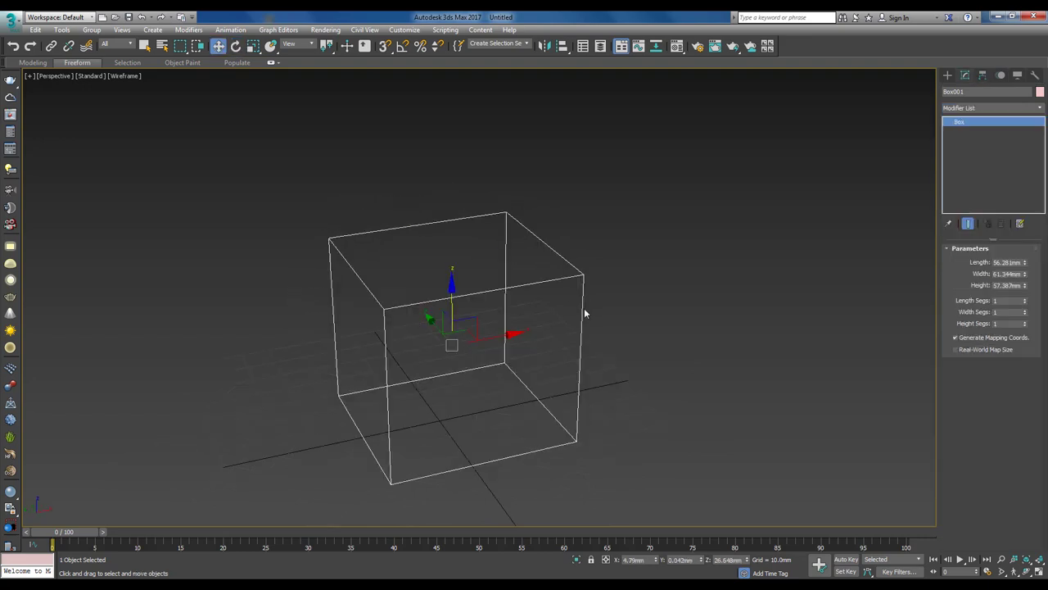
Step: Center the box's pivot exactly to the object with Affect Pivot Only, and leave pivot editing
left_click(983, 74)
left_click(992, 151)
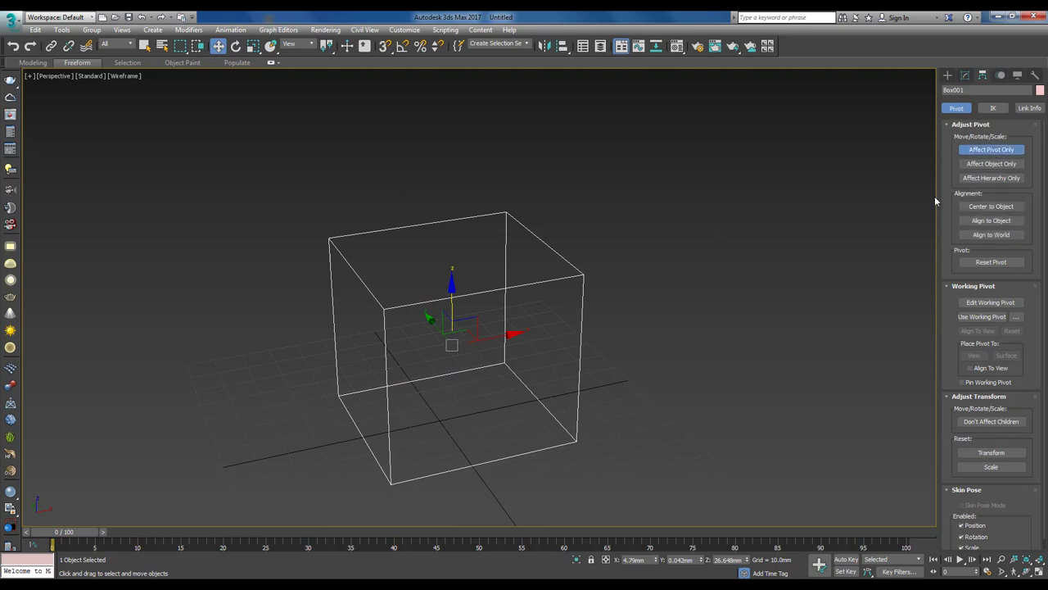
left_click(991, 207)
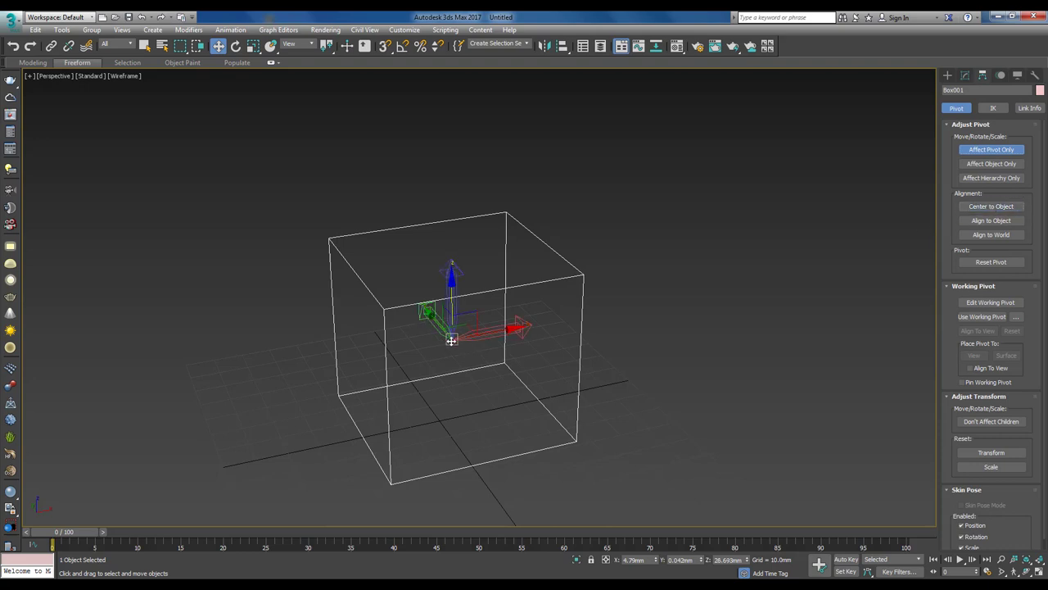
left_click(997, 154)
Step: Move only the box's geometry along Y, well clear of its pivot, with Affect Object Only, and return to Default Shading
middle_click_drag(475, 290, 465, 323, "alt")
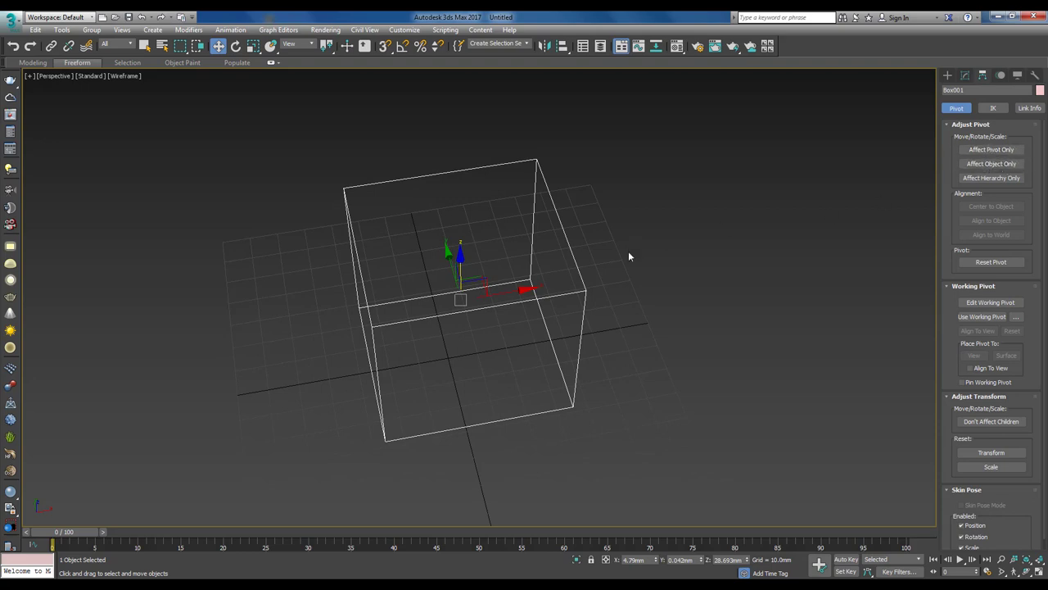
middle_click_drag(627, 257, 652, 279, "alt")
key("F3")
middle_click_drag(524, 311, 516, 336, "alt")
left_click(975, 166)
key("F3")
middle_click_drag(553, 283, 496, 322, "alt")
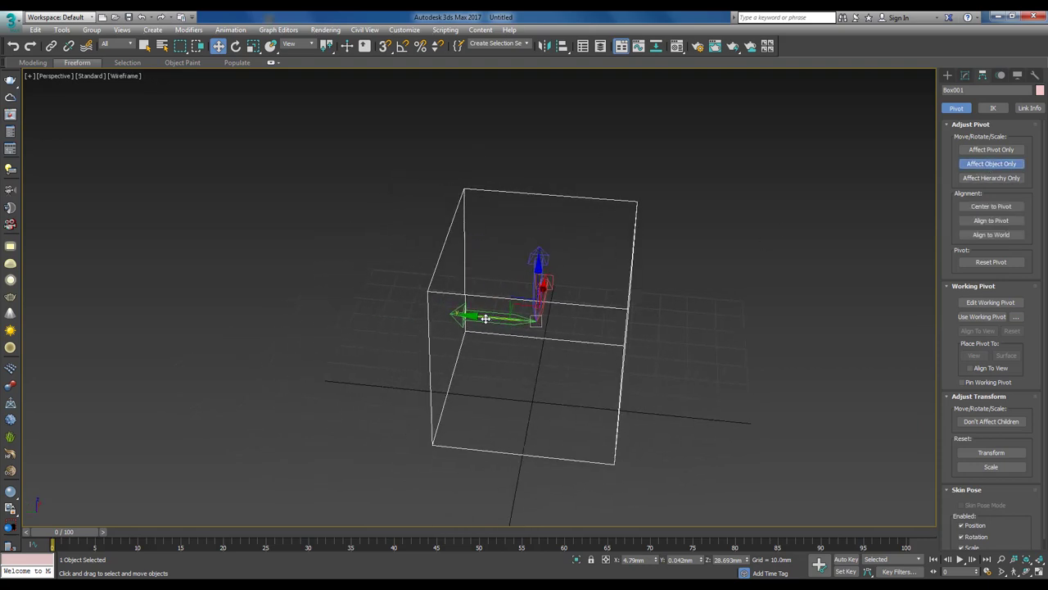
left_click_drag(496, 322, 177, 318)
key("F3")
scroll(515, 319, "down", 3)
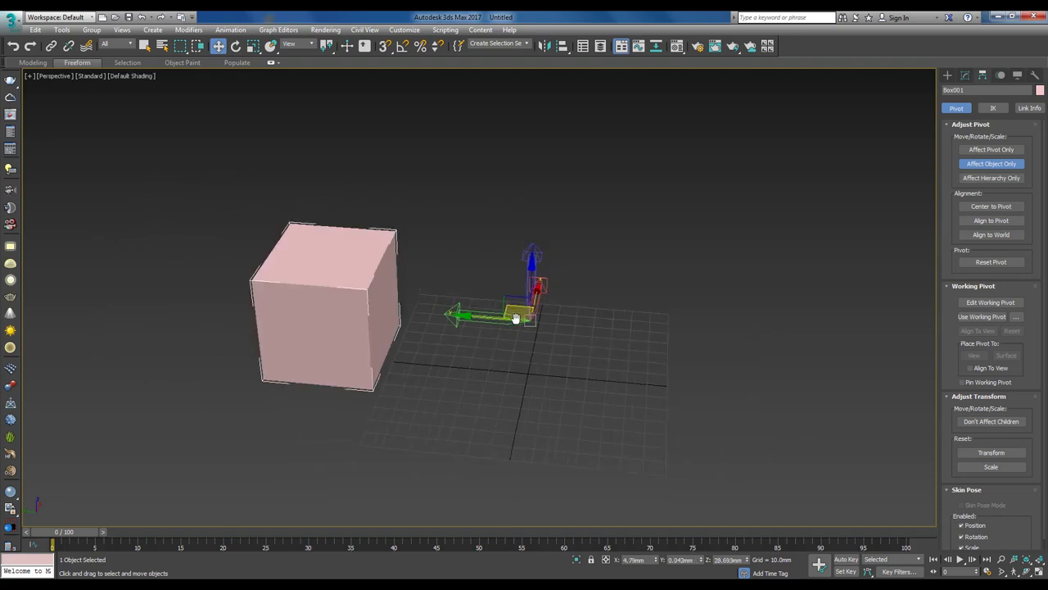
middle_click_drag(515, 319, 513, 325, "alt")
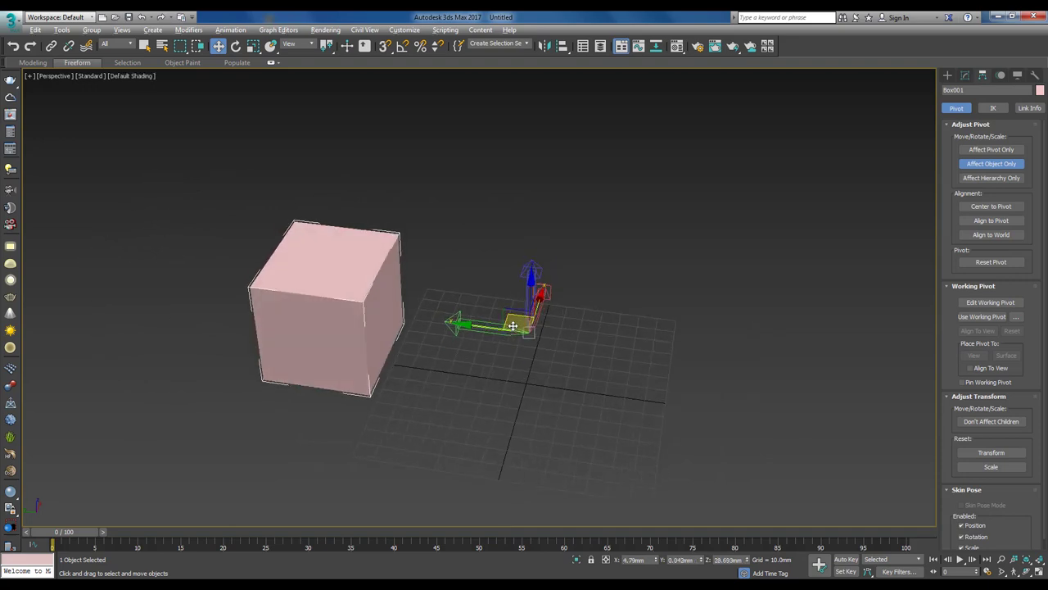
left_click(991, 164)
Step: Try rotating the box around its distant pivot point, and cancel the rotation
middle_click_drag(524, 344, 552, 348, "alt")
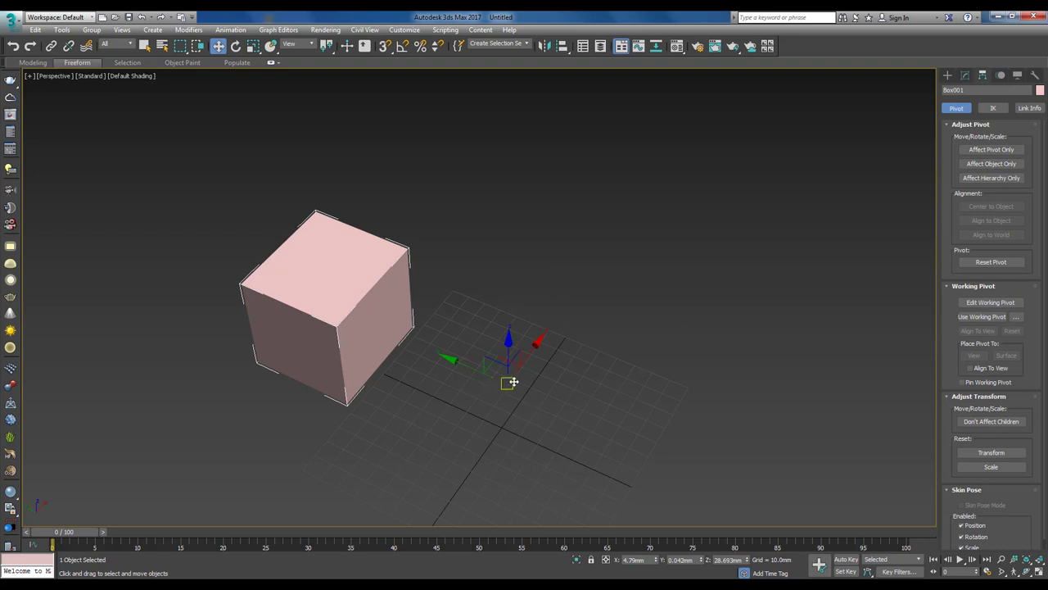
middle_click_drag(573, 381, 931, 209, "alt")
key("e")
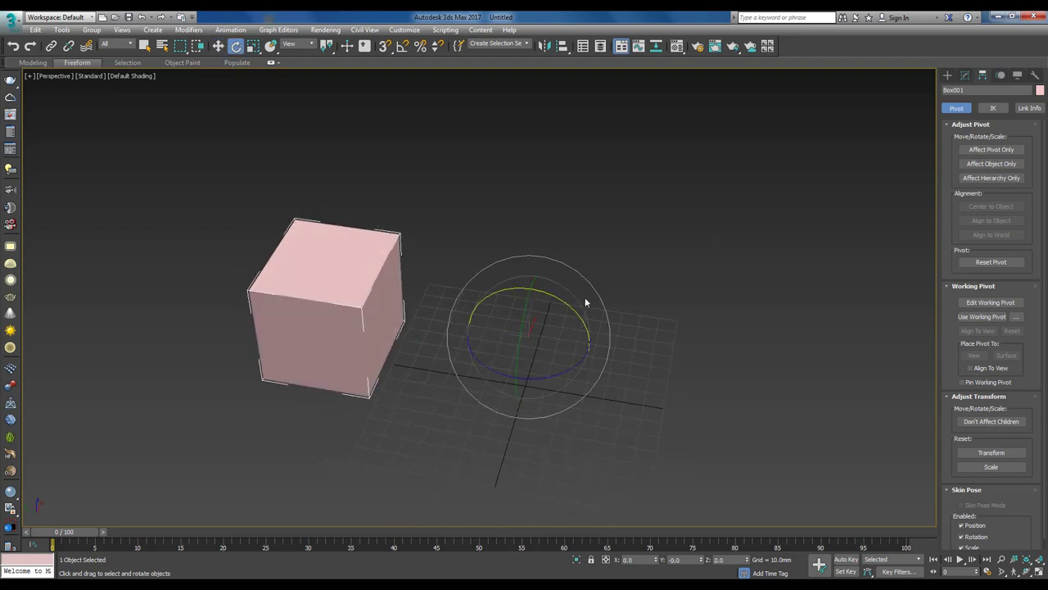
left_click_drag(563, 304, 594, 369)
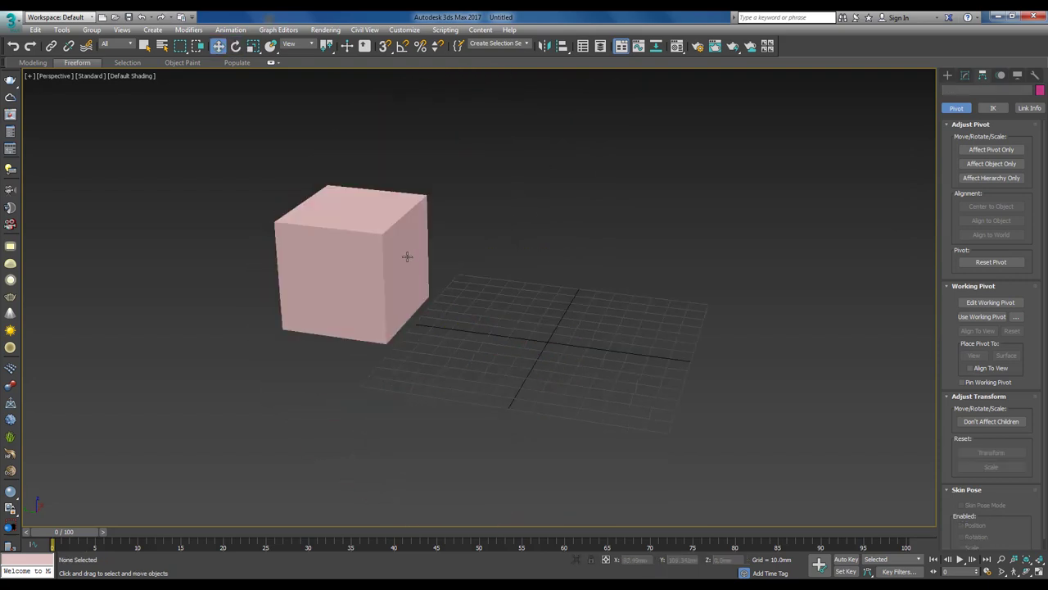
Step: Delete the pink box and draw a slender box near the grid's origin, about 6.2 by 4.7 mm and 53 mm high
left_click(407, 257)
middle_click_drag(508, 303, 492, 311)
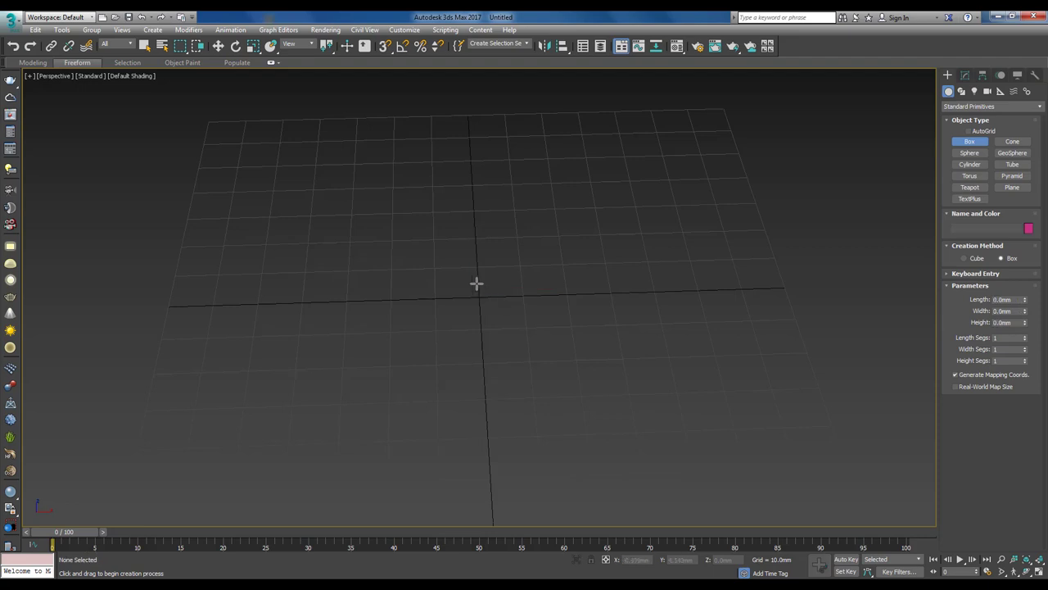
left_click_drag(468, 286, 490, 301)
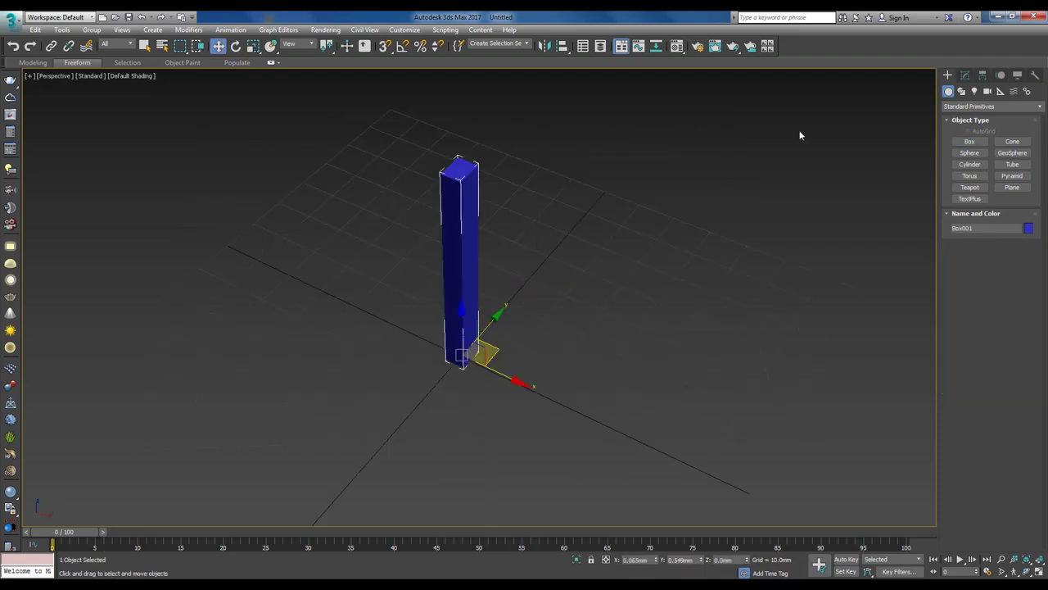
Step: Resize the slender box to about 4.0 mm length, 3.7 mm width and 96.5 mm height
left_click(964, 77)
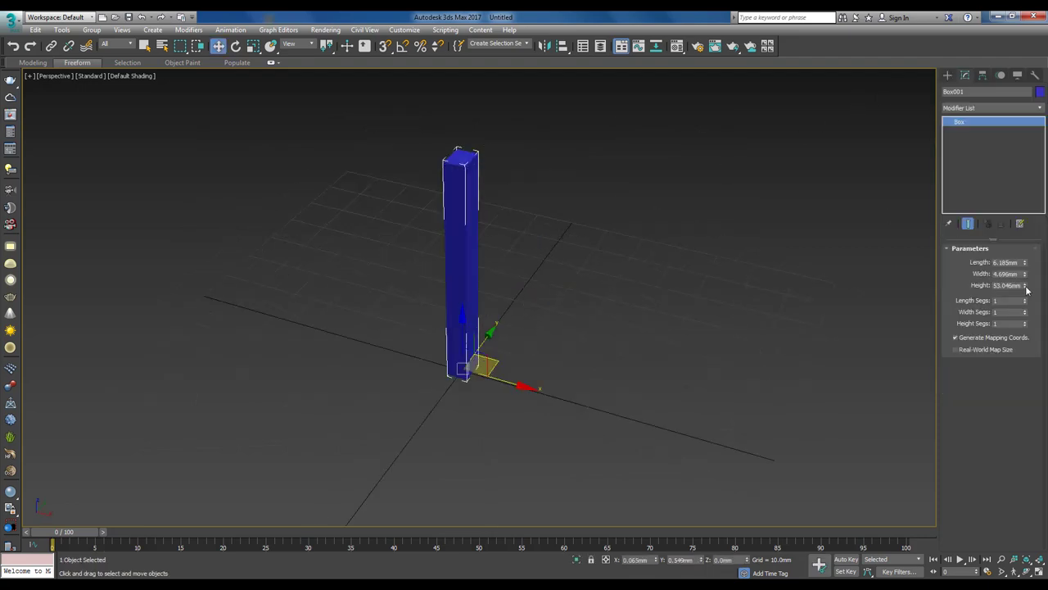
left_click_drag(1026, 287, 1023, 242)
scroll(493, 358, "down", 5)
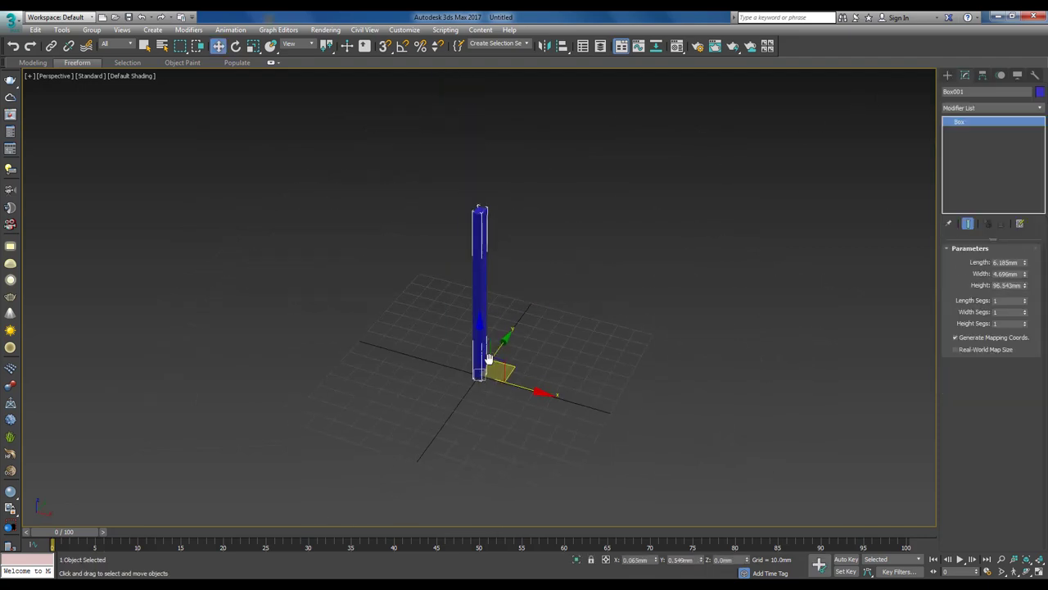
middle_click_drag(487, 358, 497, 361, "alt")
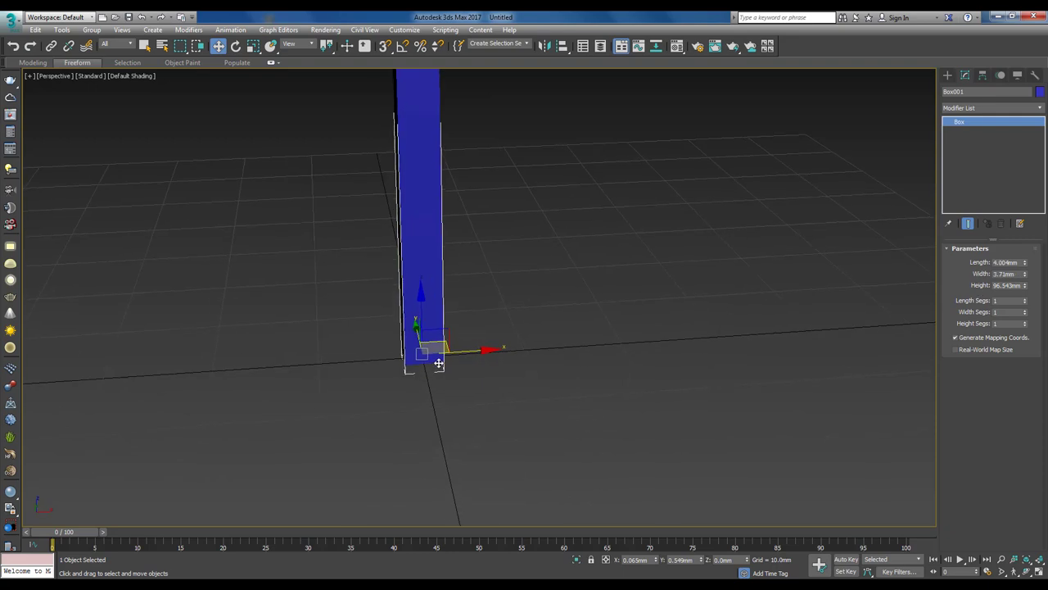
Step: Check the slender box's base pivot in wireframe, and rotate a clone of the box about 5.6 degrees around Y in Default Shading
key("F3")
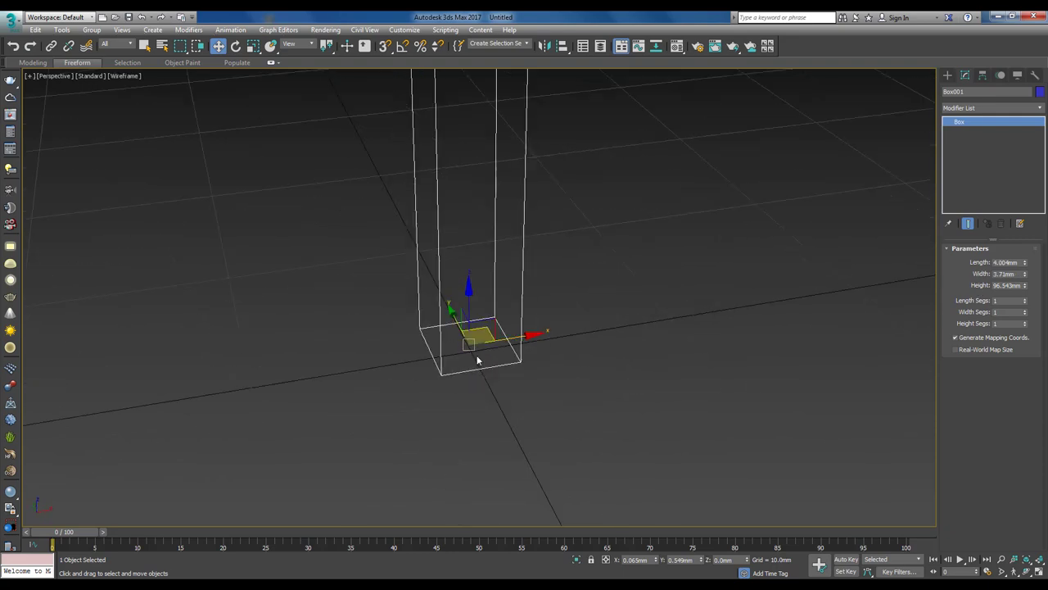
middle_click_drag(472, 350, 436, 357)
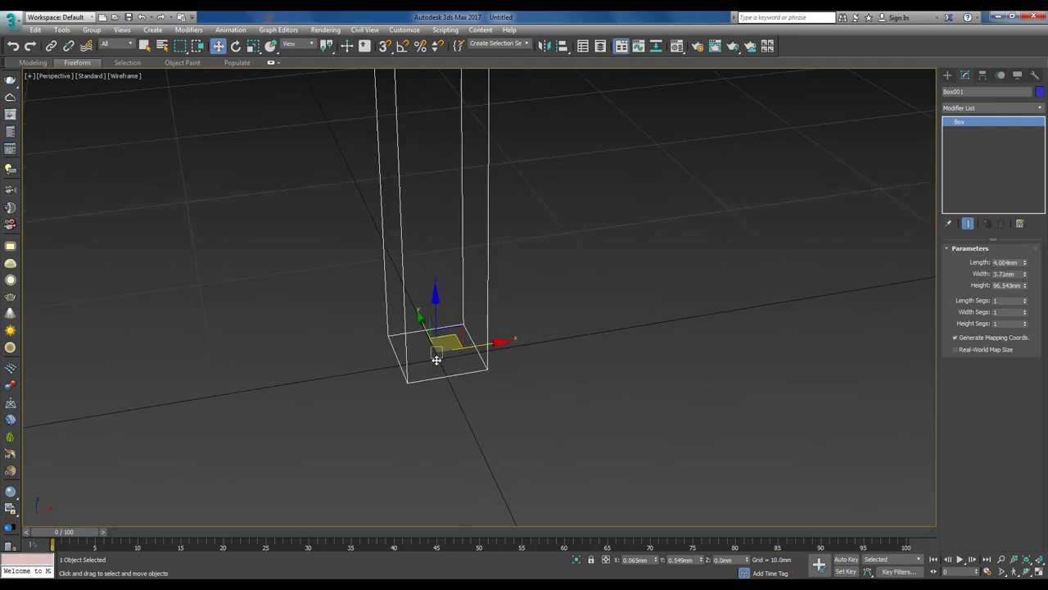
key("e")
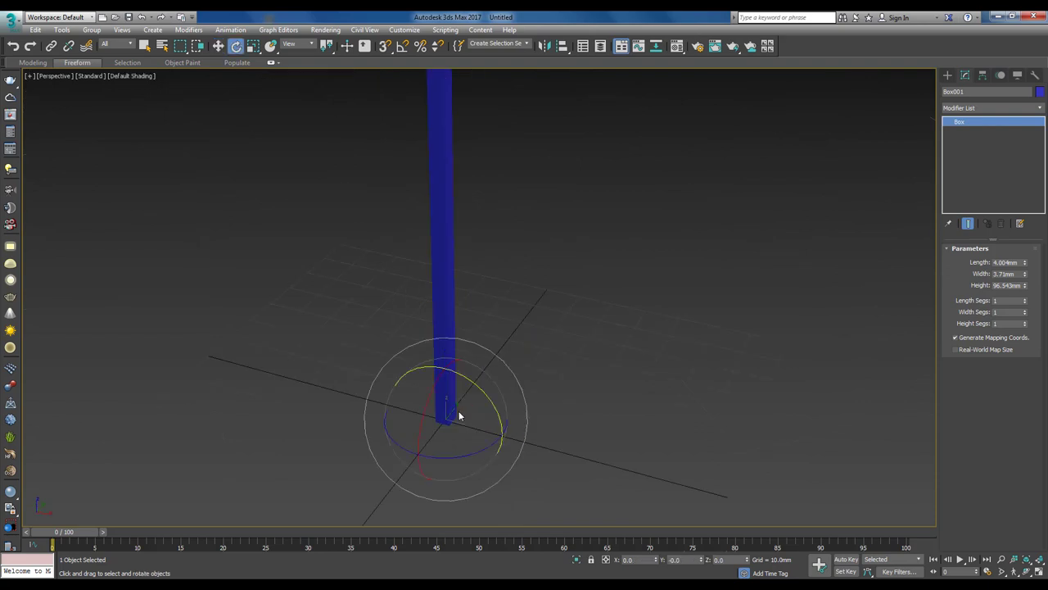
middle_click_drag(459, 416, 475, 365, "alt")
left_click_drag(478, 366, 481, 369, "shift")
Step: Set the clone type to Copy with 10 copies, and create the fan of rotated boxes
left_click_drag(522, 235, 655, 226)
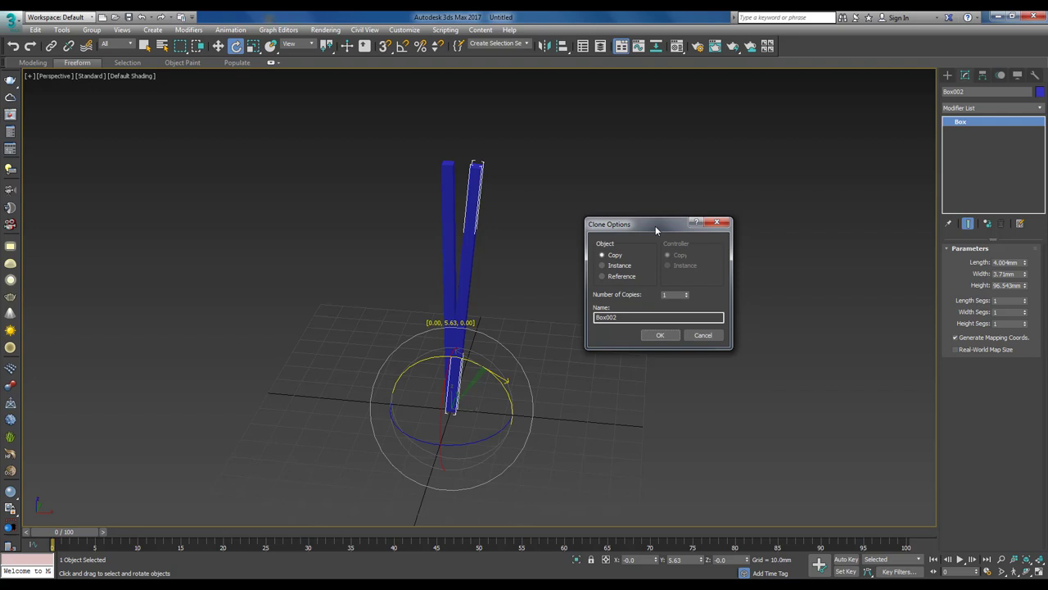
left_click_drag(655, 225, 684, 193)
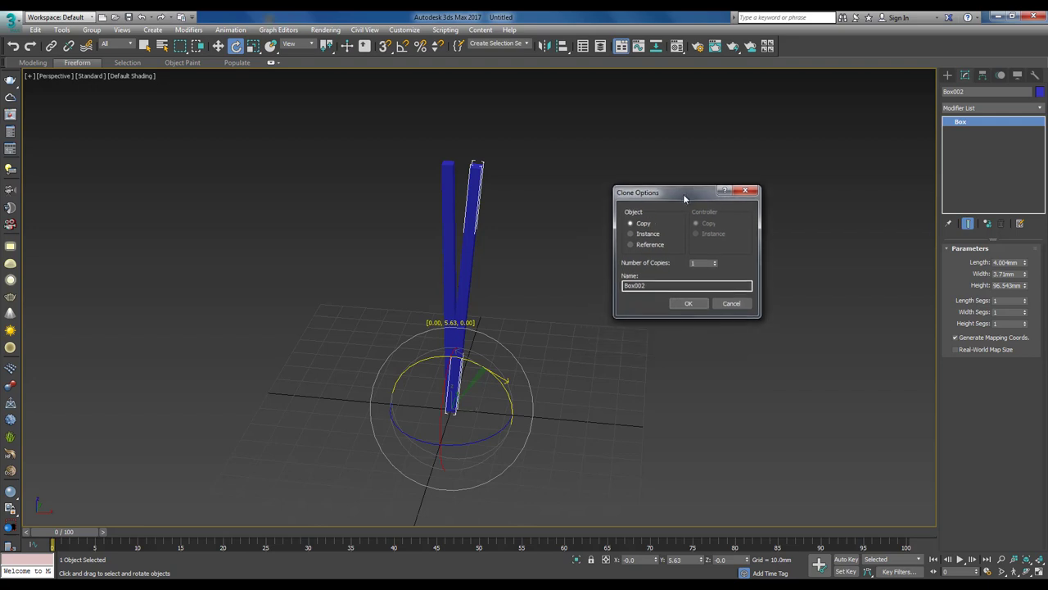
double_click(707, 263)
left_click_drag(716, 265, 715, 259)
left_click_drag(689, 192, 751, 181)
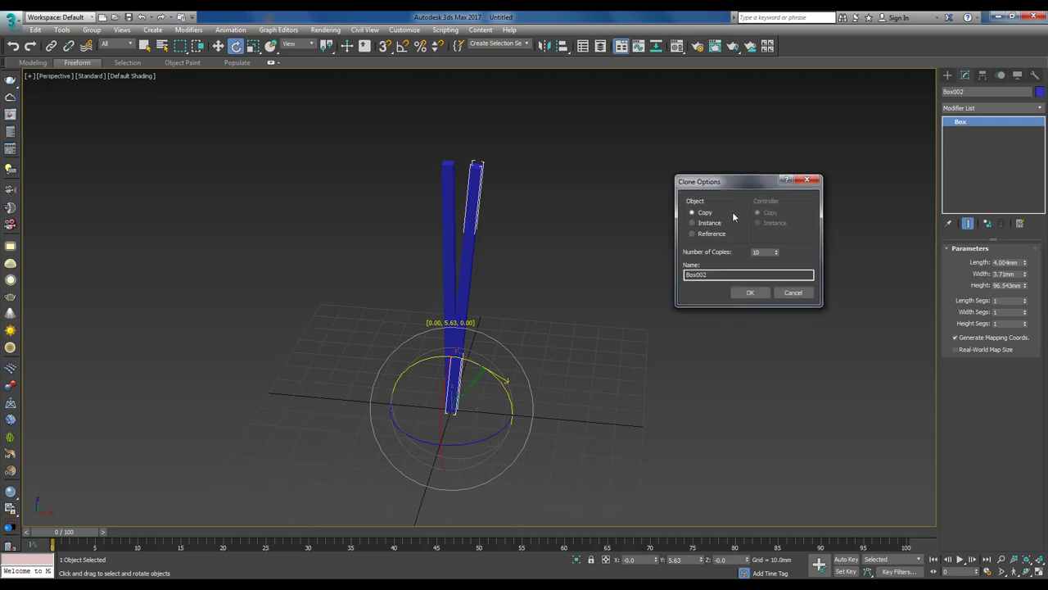
left_click(751, 293)
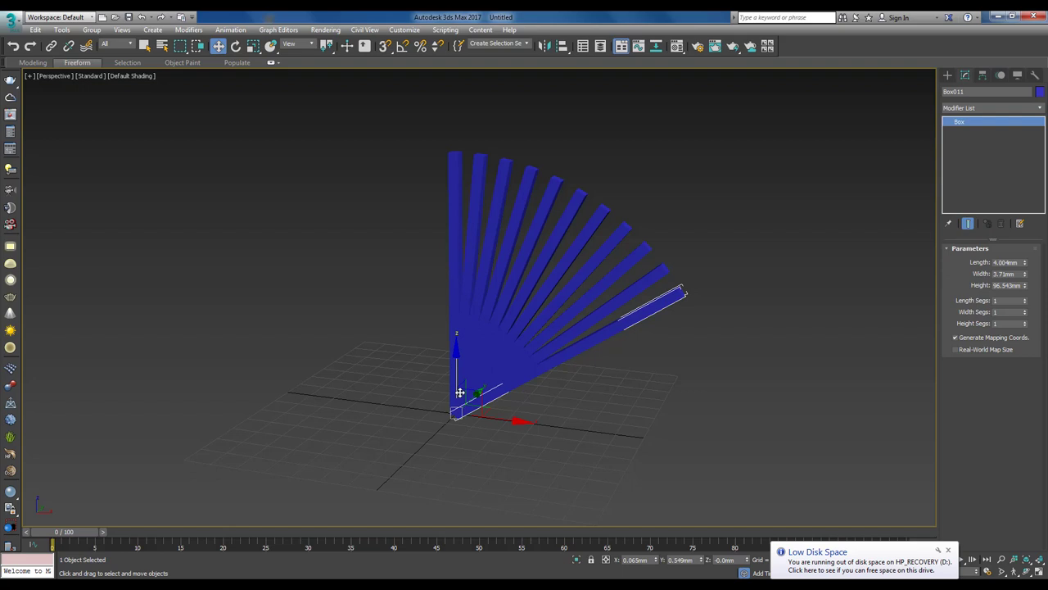
Step: Inspect the fan of rotated boxes and undo the cloning, leaving only the original slender box
middle_click_drag(460, 393, 509, 386, "alt")
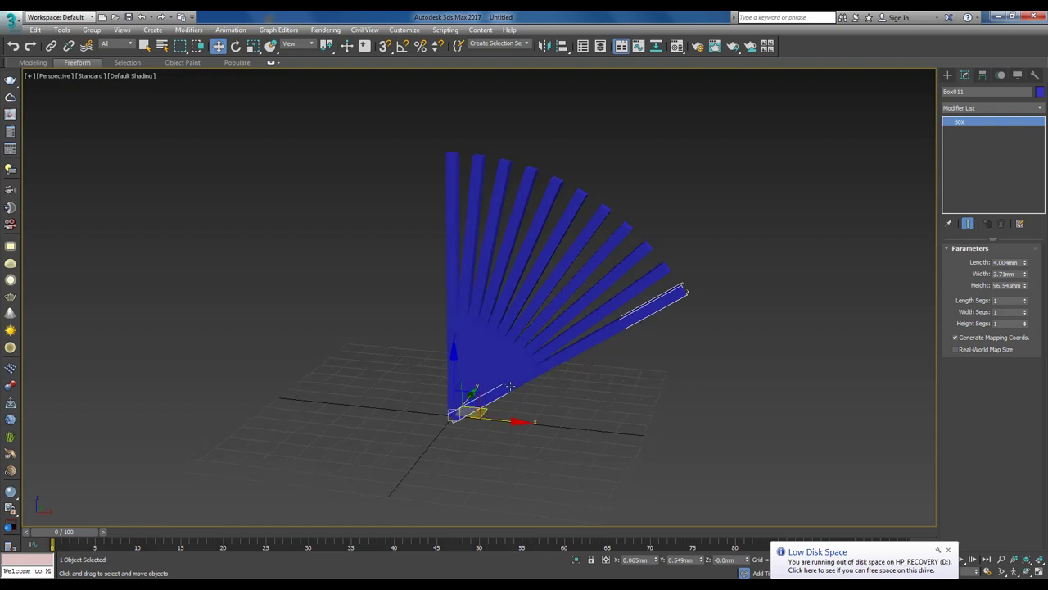
middle_click_drag(632, 276, 486, 360, "alt")
key("ctrl+z")
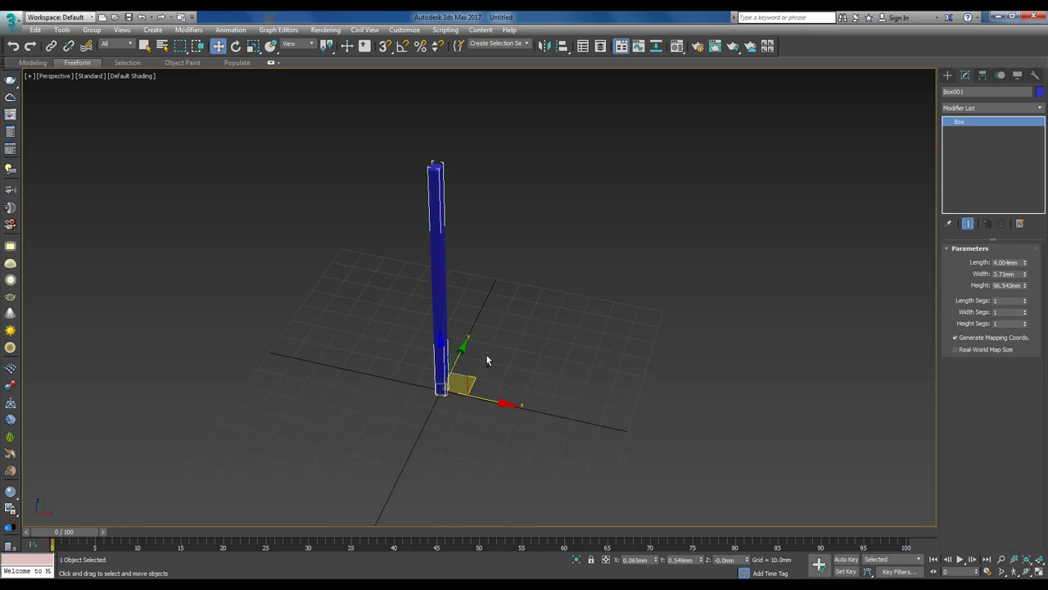
Step: Clone the slender box in place as a Copy, and undo the clone after inspecting it
key("ctrl+v")
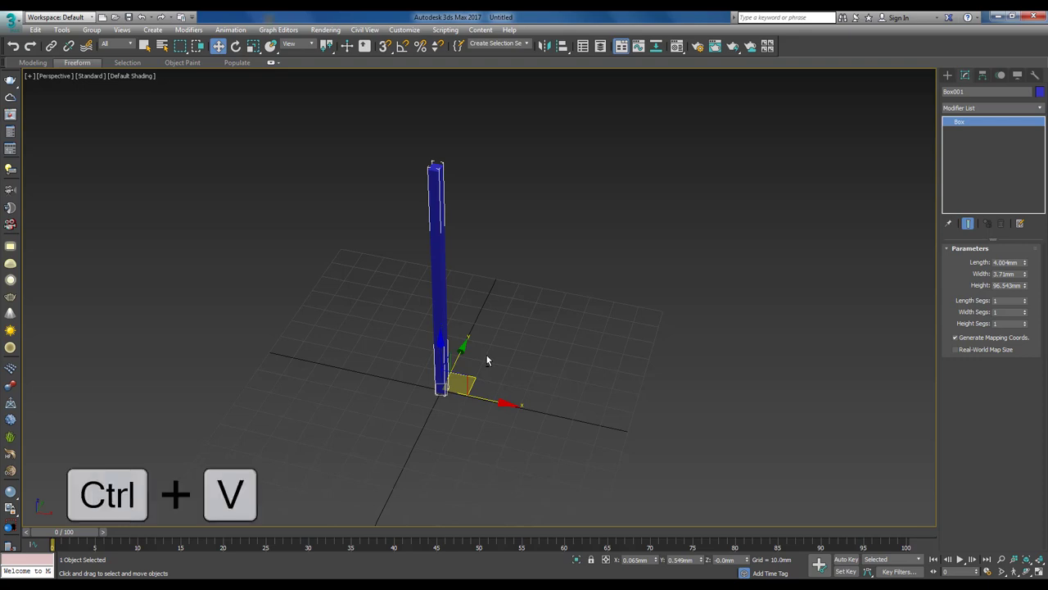
left_click_drag(596, 228, 659, 186)
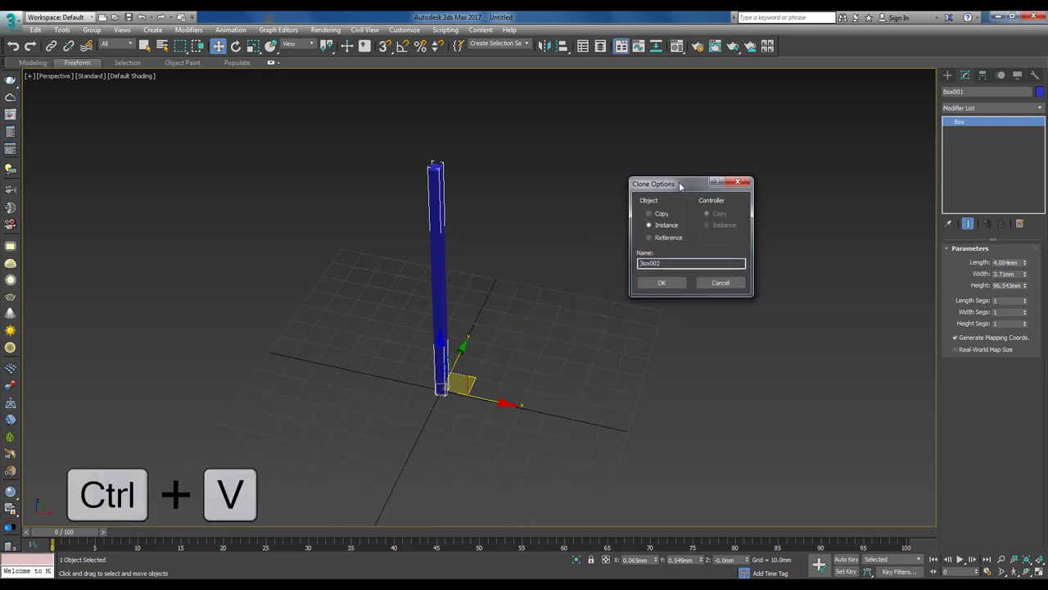
left_click(660, 214)
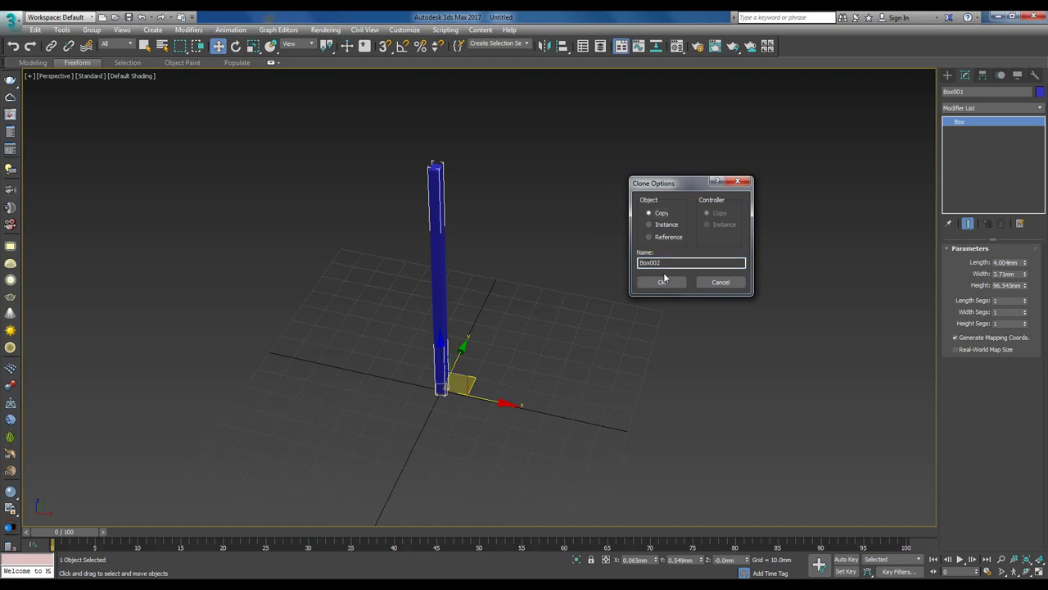
left_click_drag(671, 189, 618, 176)
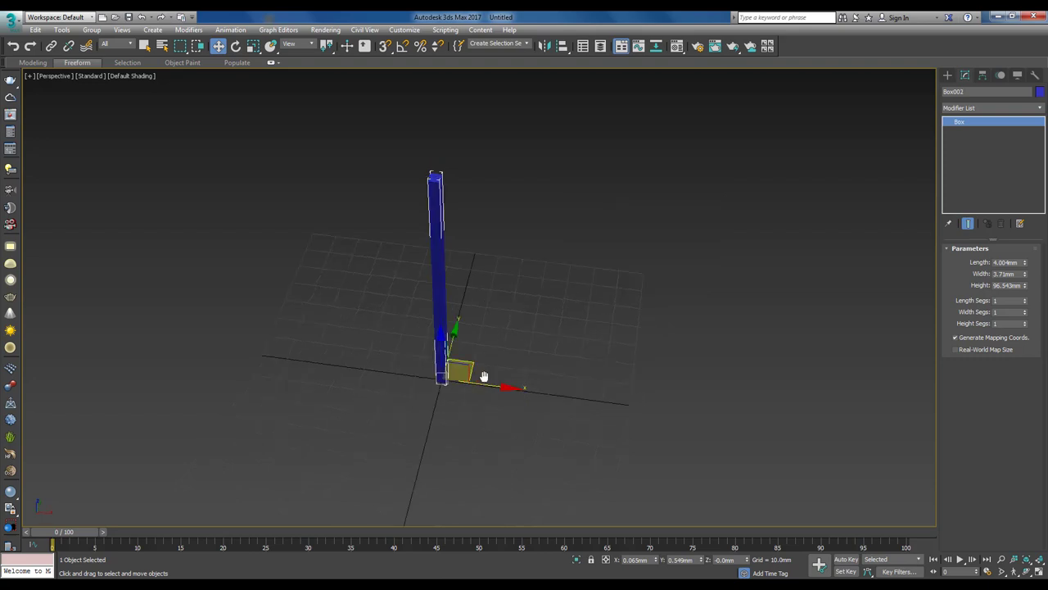
middle_click_drag(484, 376, 494, 370)
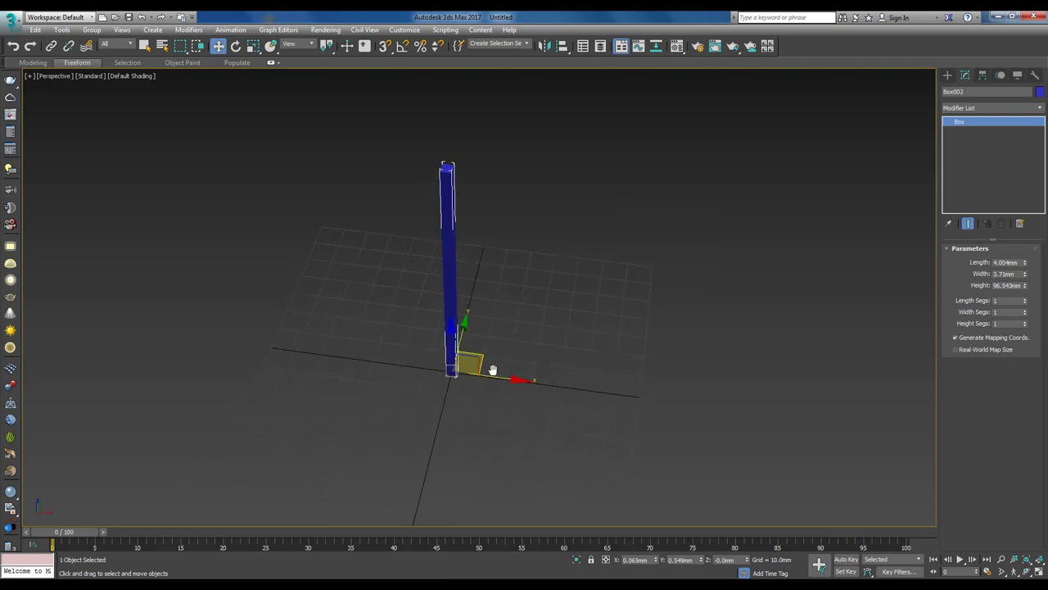
left_click_drag(491, 377, 470, 372)
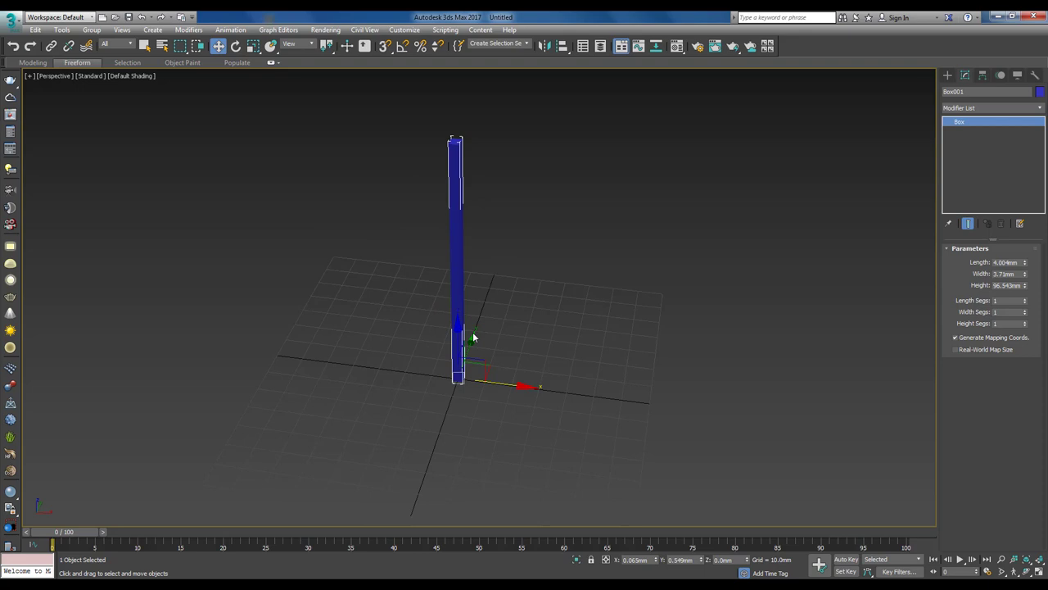
Step: Create a fan of 19 Instance clones of the slender box, each rotated about 4.6 degrees around Y
mouse_move(473, 339)
middle_mouse_down()
mouse_move(447, 369)
mouse_move(474, 320)
middle_mouse_up()
key("e")
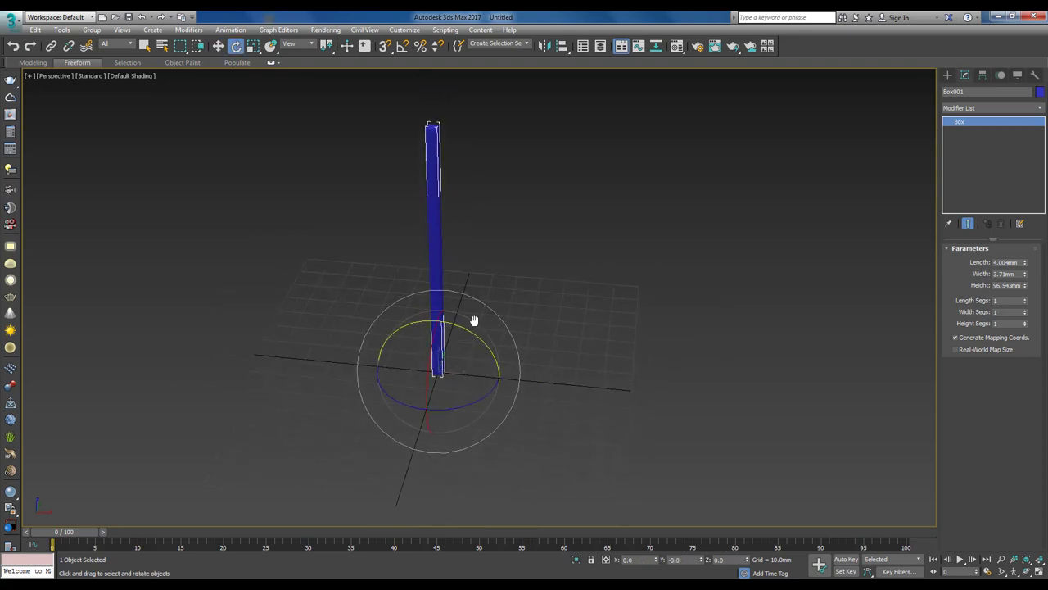
left_click_drag(468, 330, 480, 334, "shift")
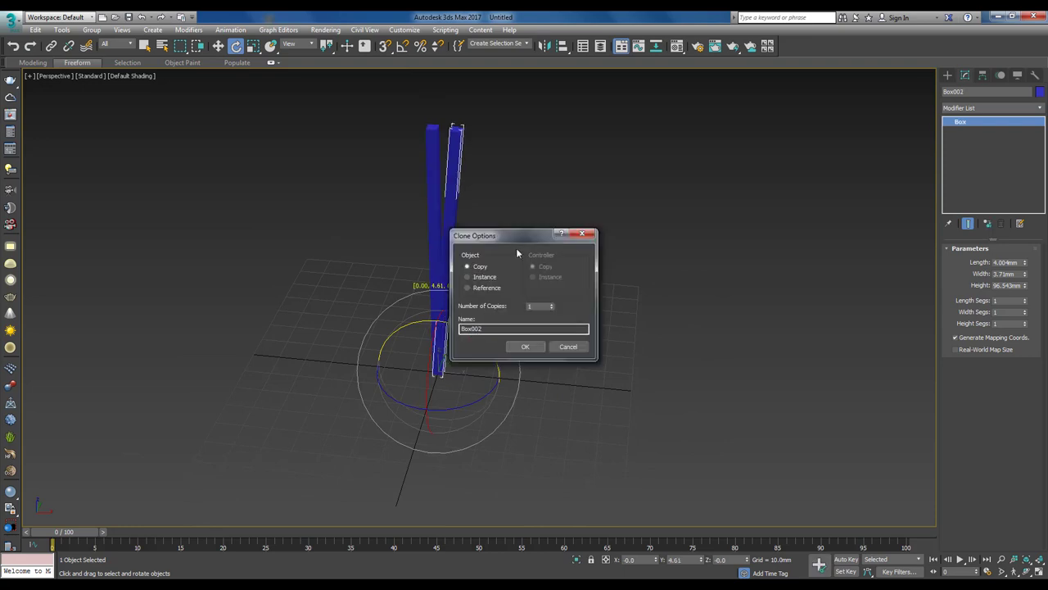
left_click_drag(649, 237, 705, 228)
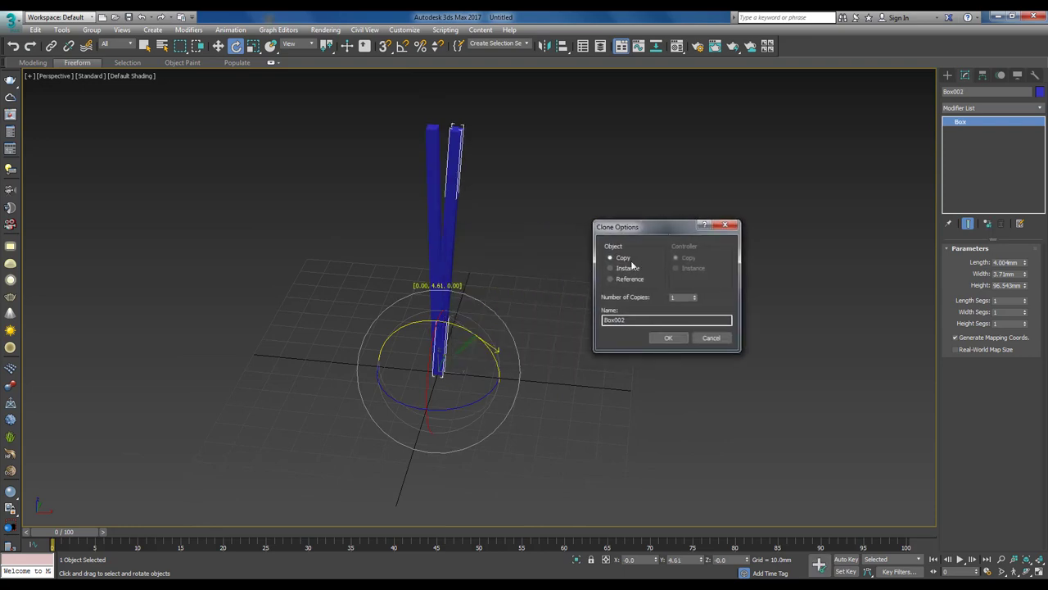
left_click(621, 271)
left_click_drag(694, 298, 695, 291)
left_click(668, 338)
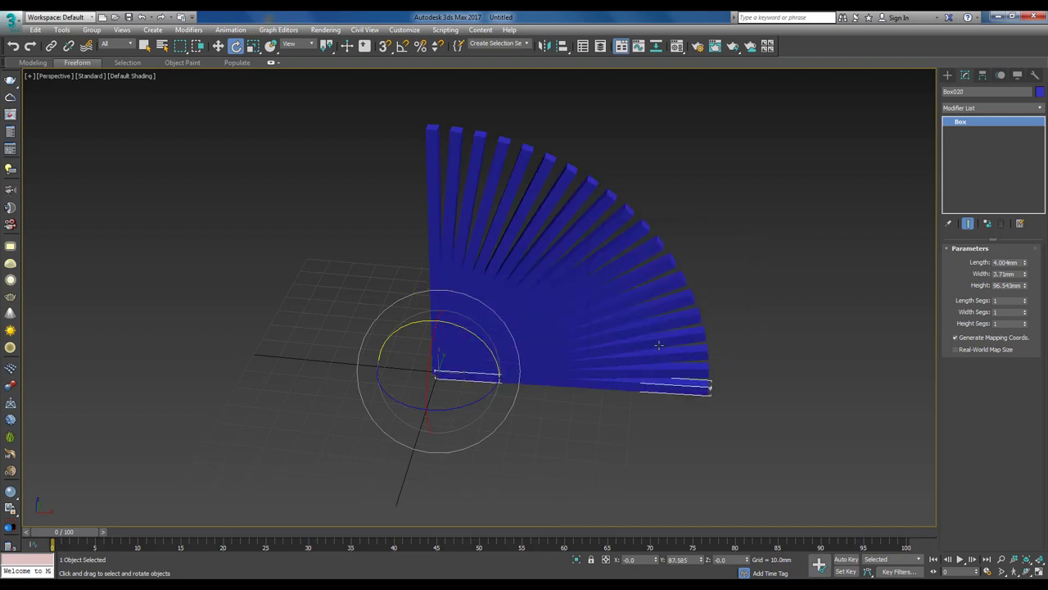
Step: Shorten the fan's instanced boxes to about 89.9 mm height and display them with Edged Faces shading
key("w")
middle_click_drag(659, 345, 503, 228, "alt")
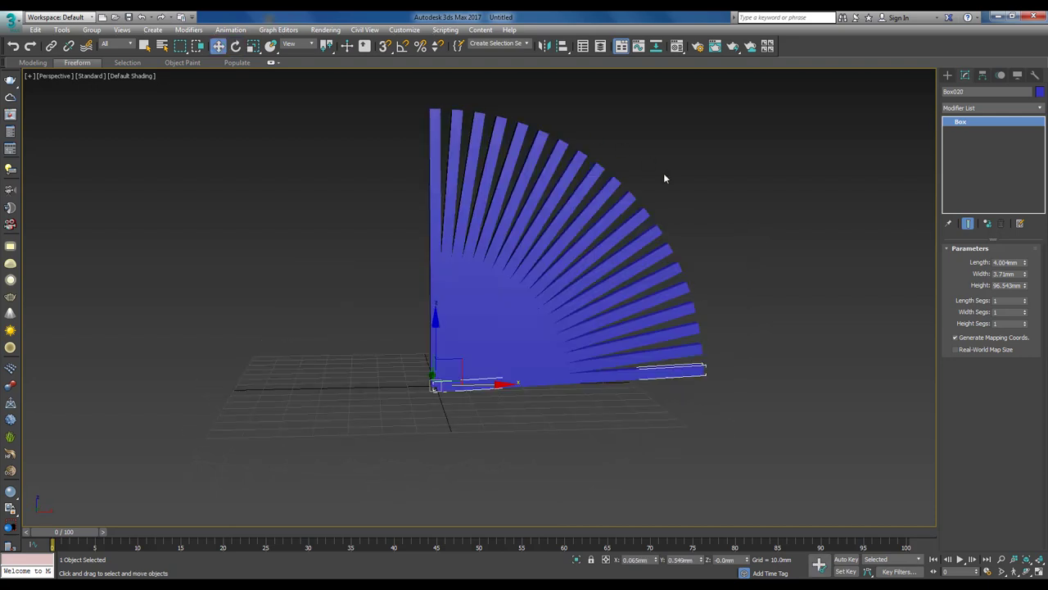
middle_click_drag(524, 193, 529, 236, "alt")
scroll(533, 235, "down", 3)
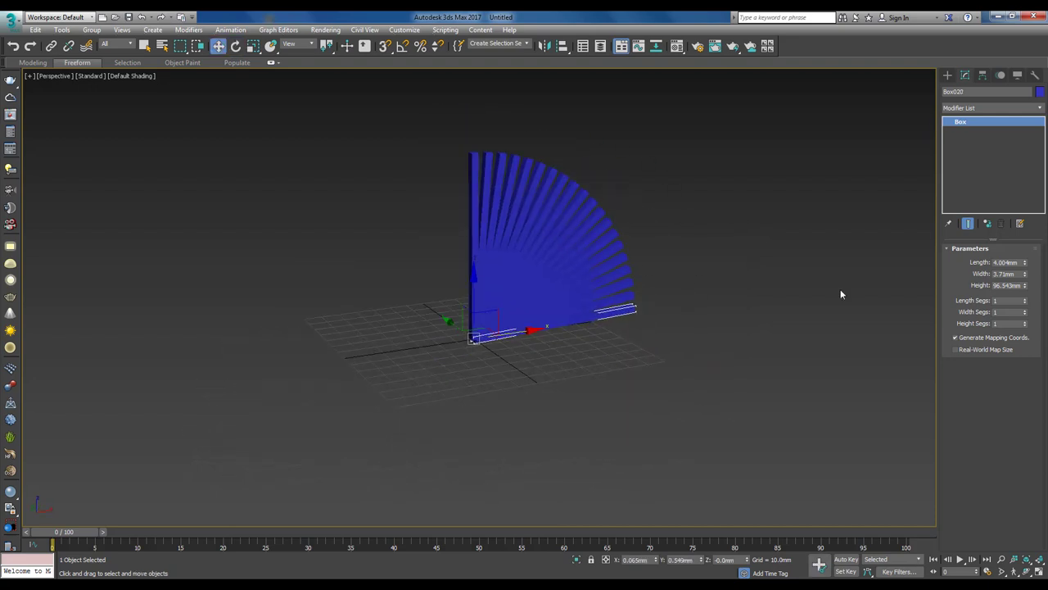
mouse_move(1024, 286)
left_mouse_down()
mouse_move(1021, 264)
mouse_move(1012, 292)
left_mouse_up()
mouse_move(635, 309)
middle_mouse_down("alt")
mouse_move(564, 314)
mouse_move(573, 325)
mouse_move(581, 304)
mouse_move(543, 323)
middle_mouse_up("alt")
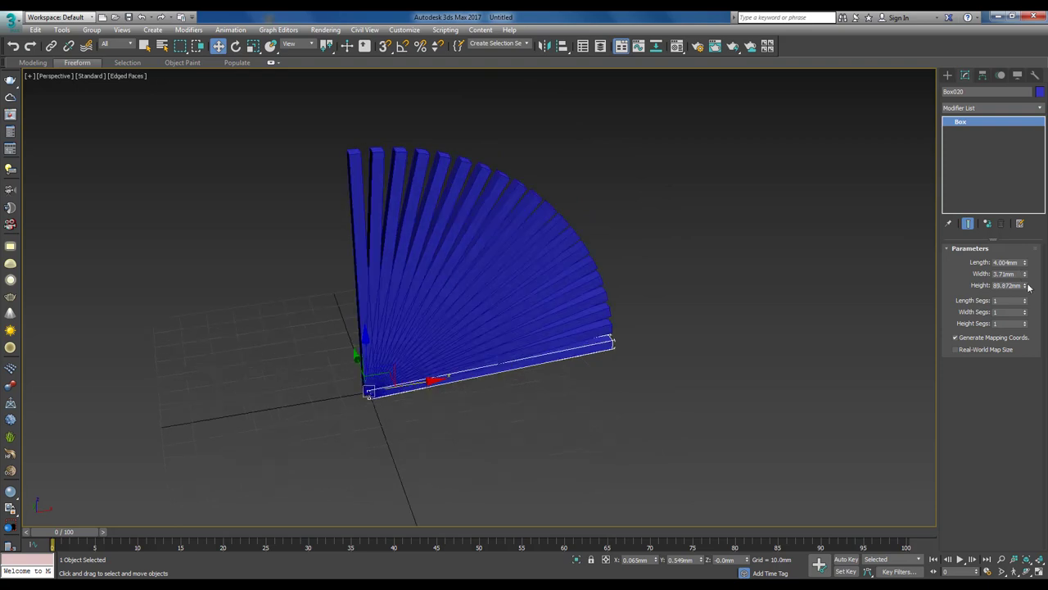
Step: Vary the height of the fan's instanced boxes to about 94.4 mm and 84.9 mm, ending at about 79.8 mm
mouse_move(1025, 287)
left_mouse_down()
mouse_move(1025, 265)
mouse_move(1024, 282)
left_mouse_up()
middle_click_drag(683, 312, 715, 338)
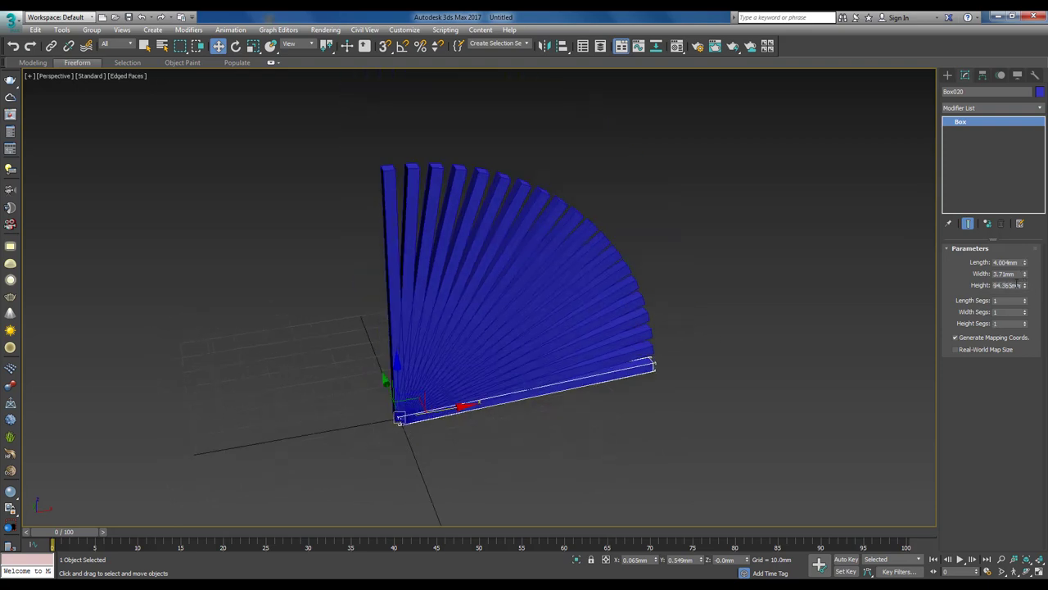
mouse_move(1025, 286)
left_mouse_down()
mouse_move(1026, 275)
mouse_move(1025, 291)
left_mouse_up()
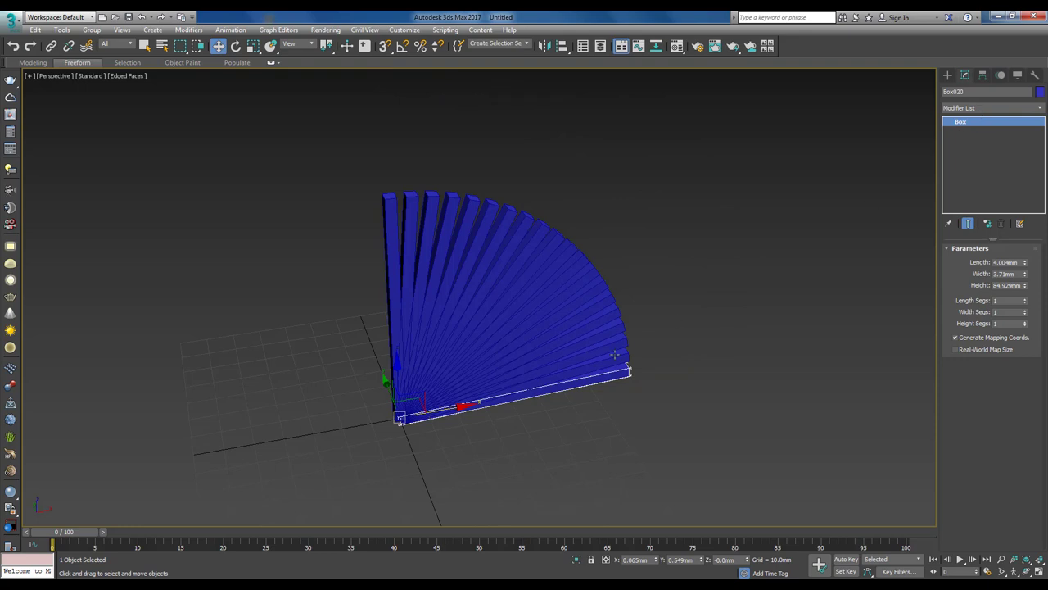
middle_click_drag(819, 246, 832, 218)
mouse_move(1025, 286)
left_mouse_down()
mouse_move(1013, 274)
mouse_move(1009, 294)
left_mouse_up()
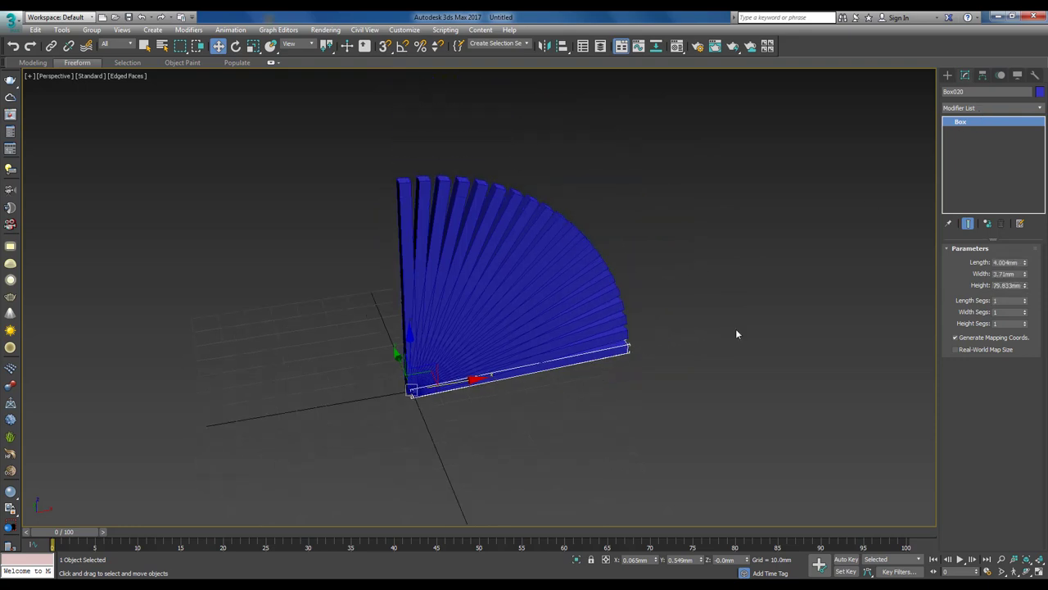
Step: Beside the fan, clone a green box about 10.0 x 9.3 x 13.3 mm along X as a Copy, and test changing the original's height
middle_click_drag(736, 328, 356, 207, "alt")
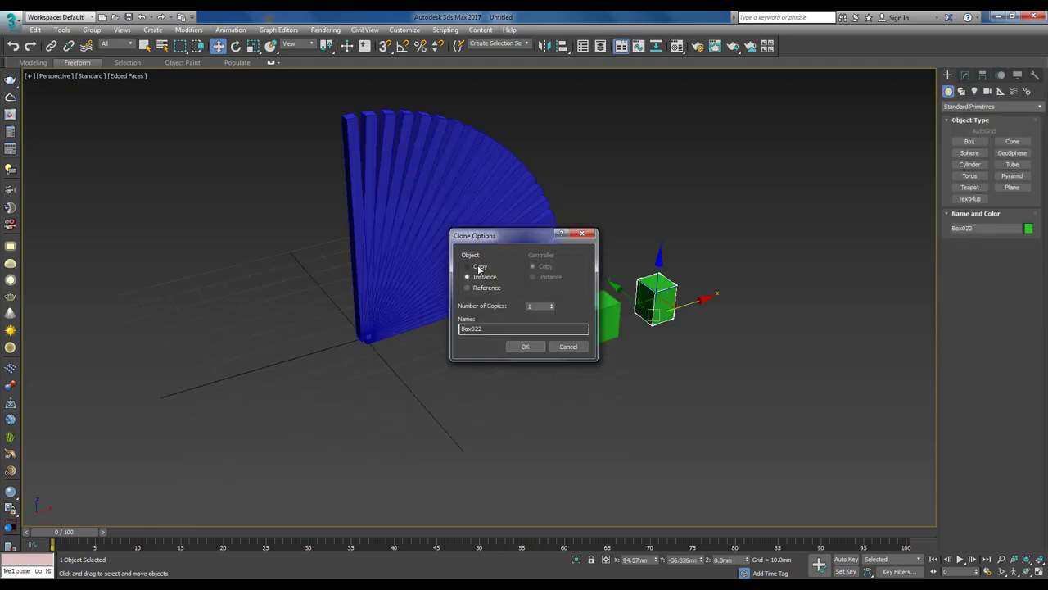
left_click(479, 268)
left_click(525, 347)
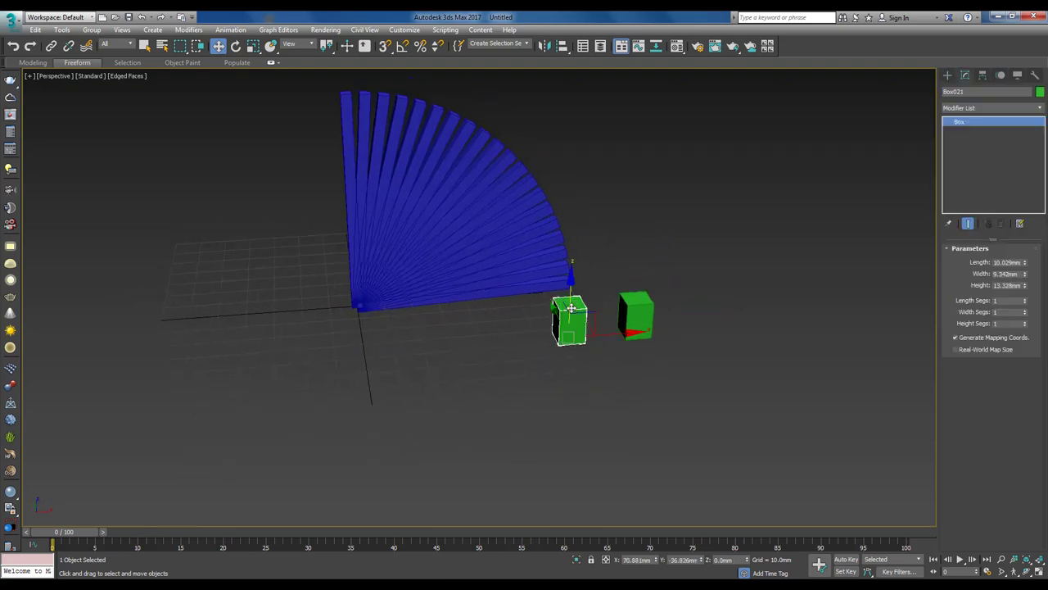
left_click_drag(1024, 286, 1016, 234)
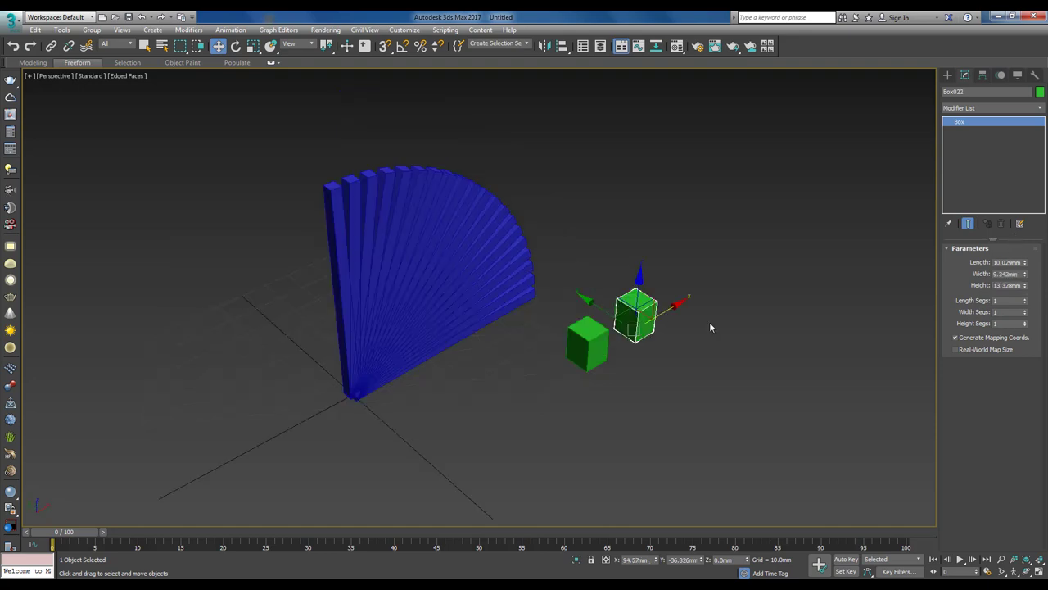
mouse_move(676, 318)
middle_mouse_down("alt")
mouse_move(588, 313)
mouse_move(603, 363)
middle_mouse_up("alt")
Step: Clone the original green box along Y as an Instance, and adjust the instance's dimensions
left_click(549, 325)
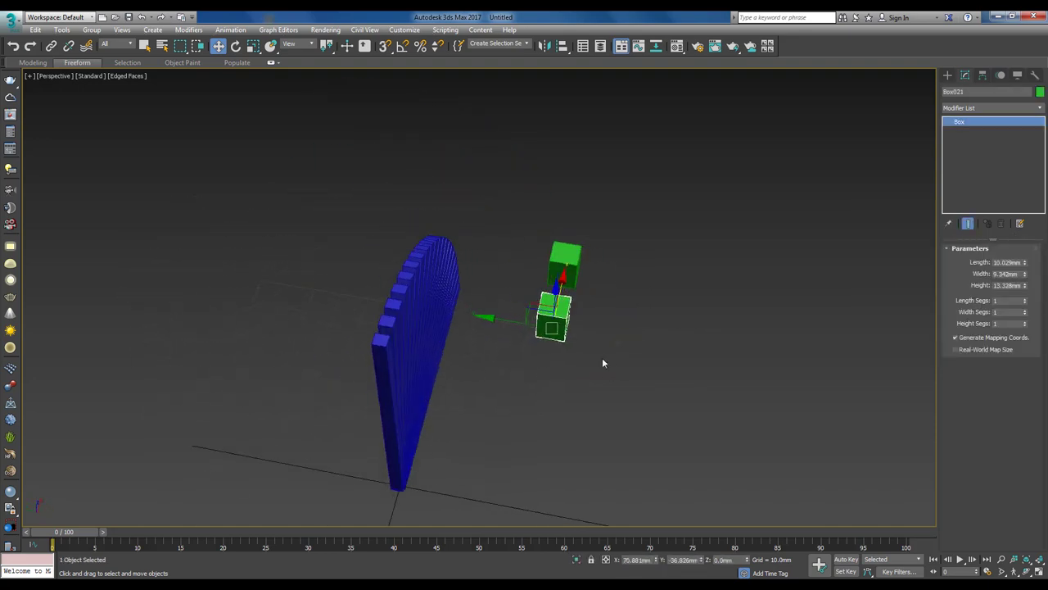
left_click_drag(501, 316, 565, 326, "shift")
left_click(526, 347)
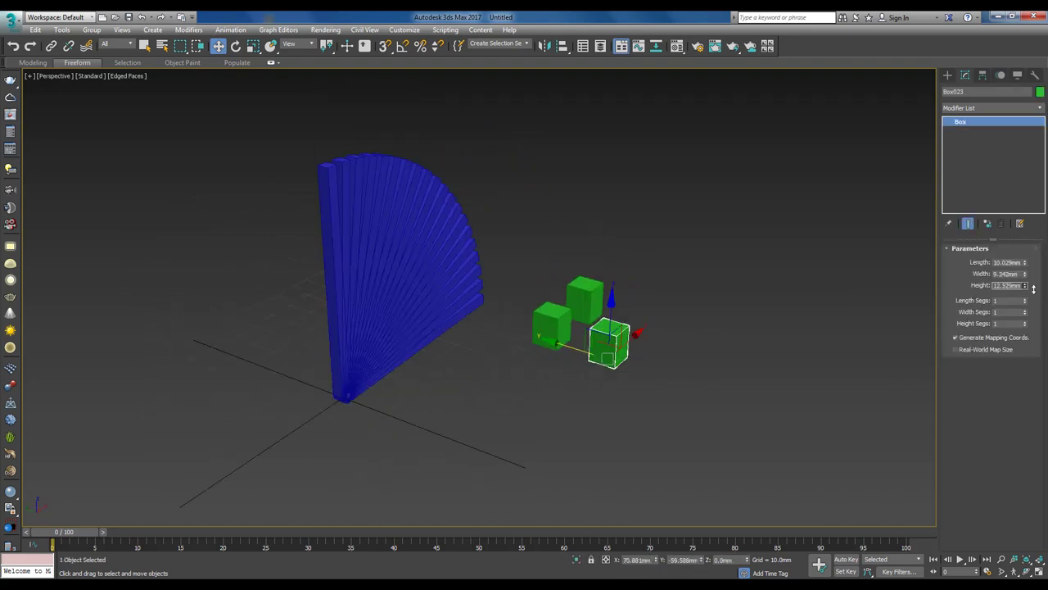
left_click_drag(1033, 266, 1033, 262)
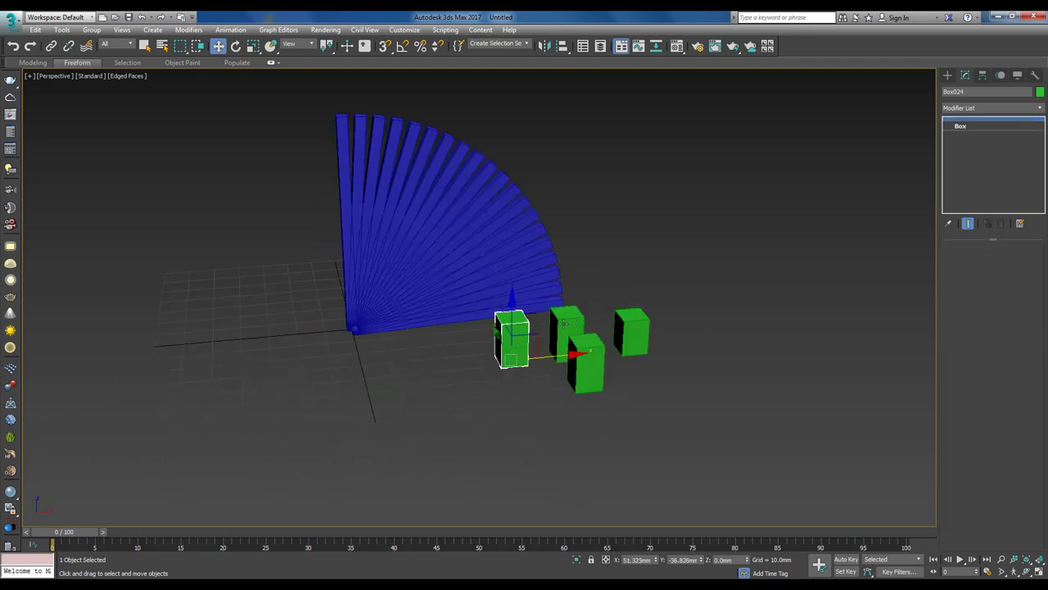
Step: Resize the original green box and its linked clones to about 7.3 mm length, 6.8 mm width and 13.8 mm height
scroll(563, 324, "up", 5)
left_click(564, 325)
middle_click_drag(578, 335, 517, 331, "alt")
scroll(627, 339, "down", 3)
mouse_move(1024, 286)
left_mouse_down()
mouse_move(1025, 270)
mouse_move(1028, 295)
left_mouse_up()
left_click_drag(1028, 295, 1028, 298)
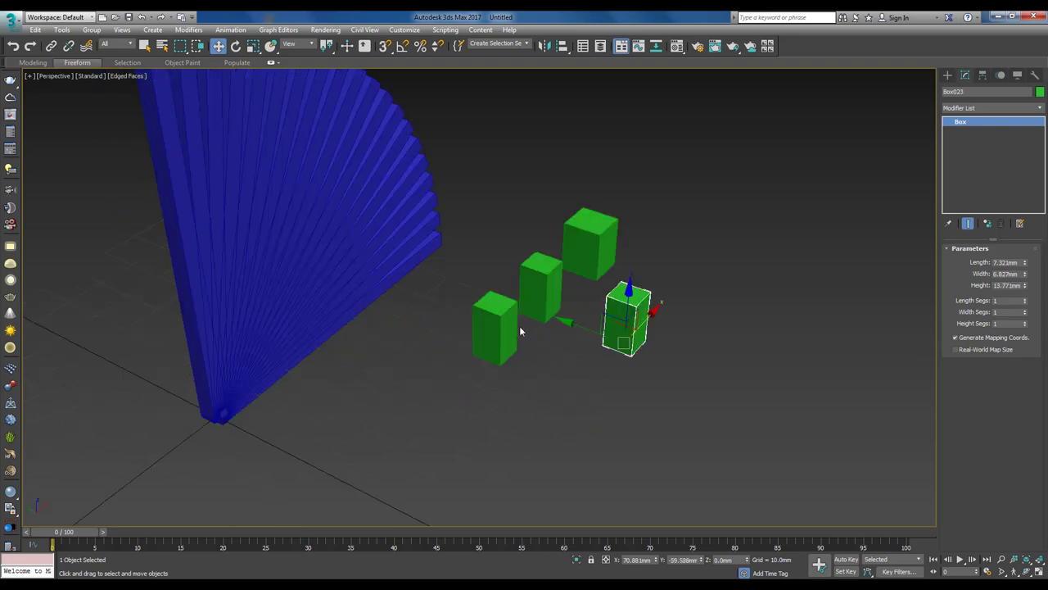
Step: Select the Reference clone of the green box and look through its available modifiers without adding one
left_click(488, 316)
middle_click_drag(570, 312, 565, 332, "alt")
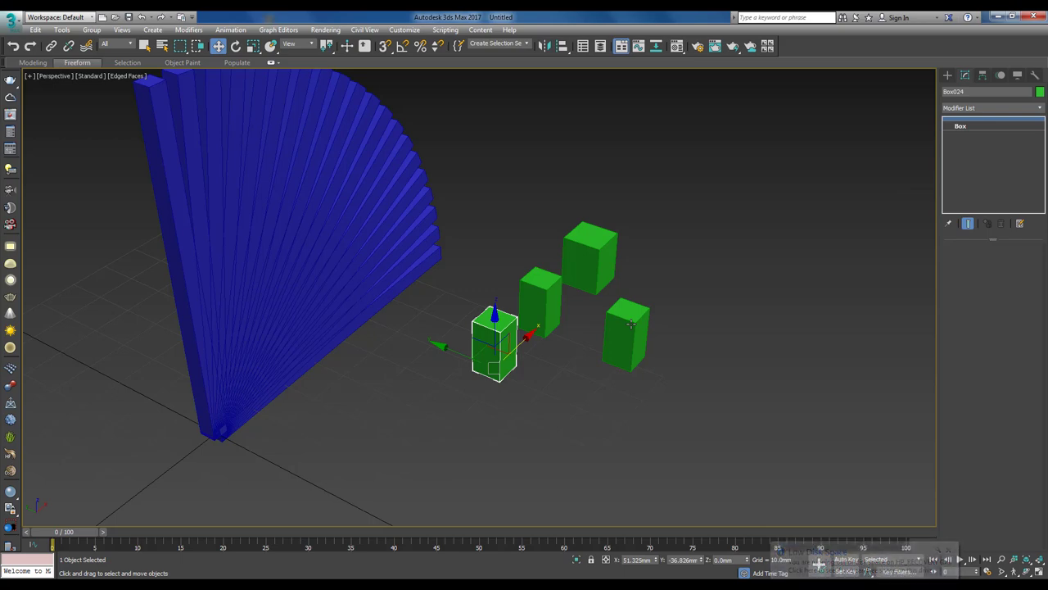
left_click(1040, 107)
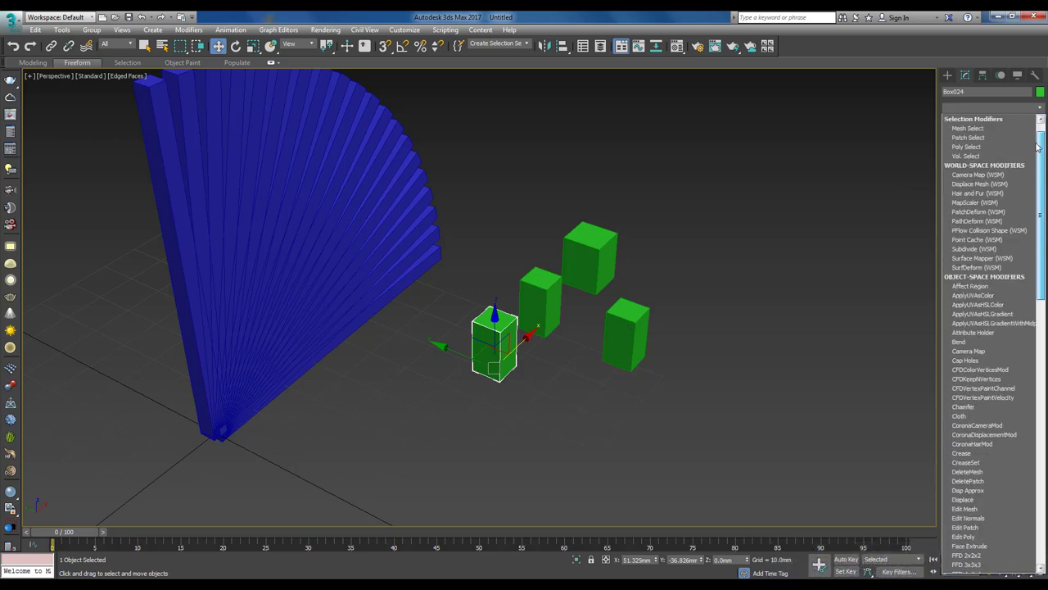
left_click(877, 192)
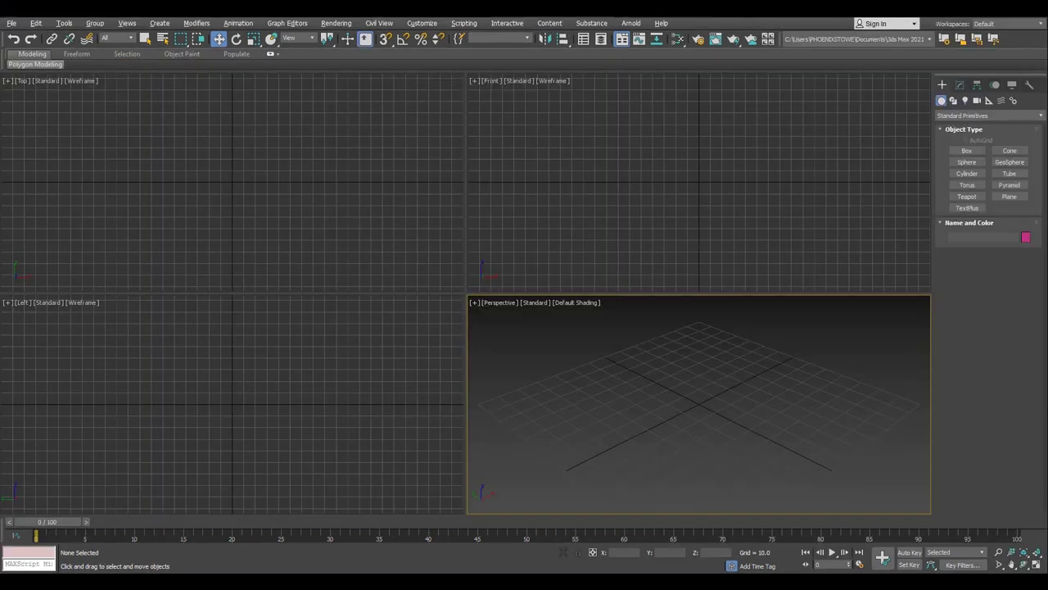